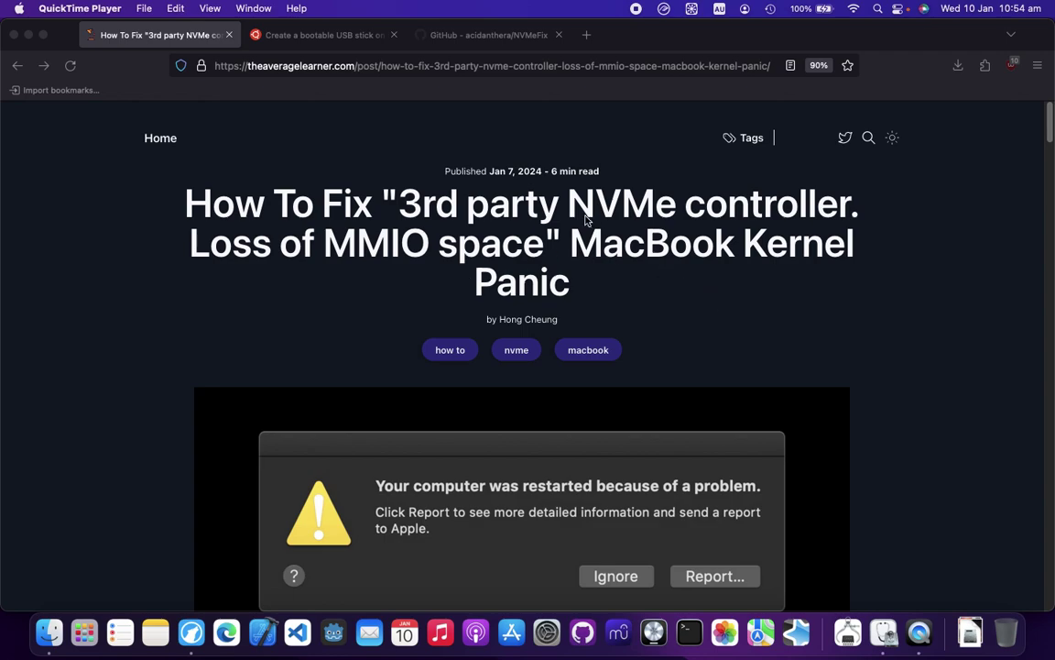
Step: Switch from QuickTime Player to the LibreWolf article on the 'Loss of MMIO space' kernel panic
click(273, 205)
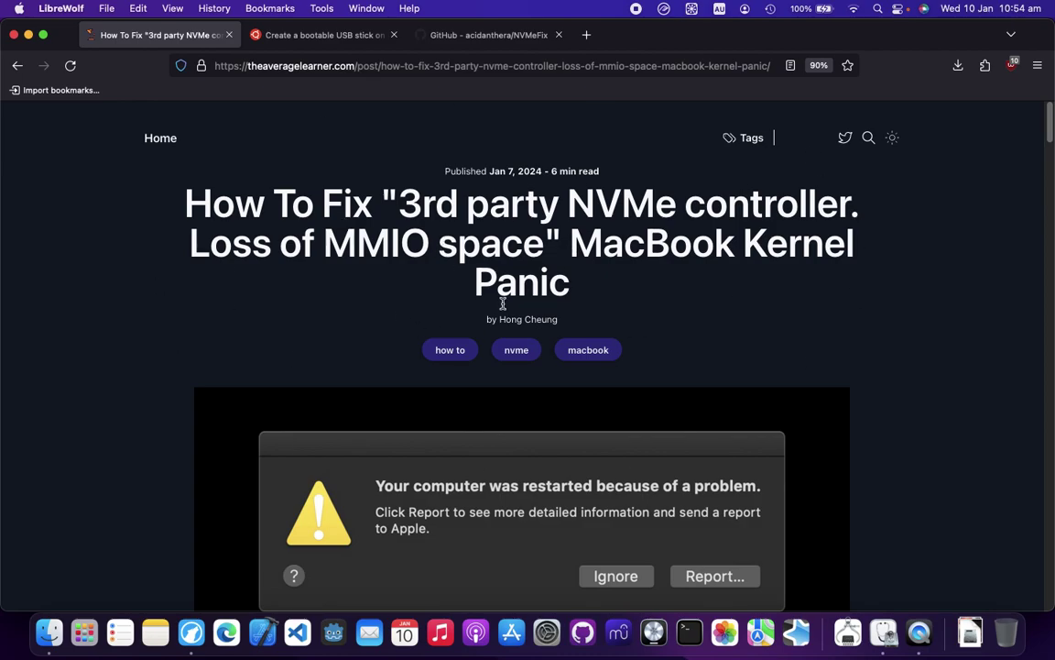
scroll(537, 247, down, 1)
Step: In the article's crash report, highlight the MODEL=Kingston and FW=S5Z42105 entries in turn
scroll(545, 261, down, 10)
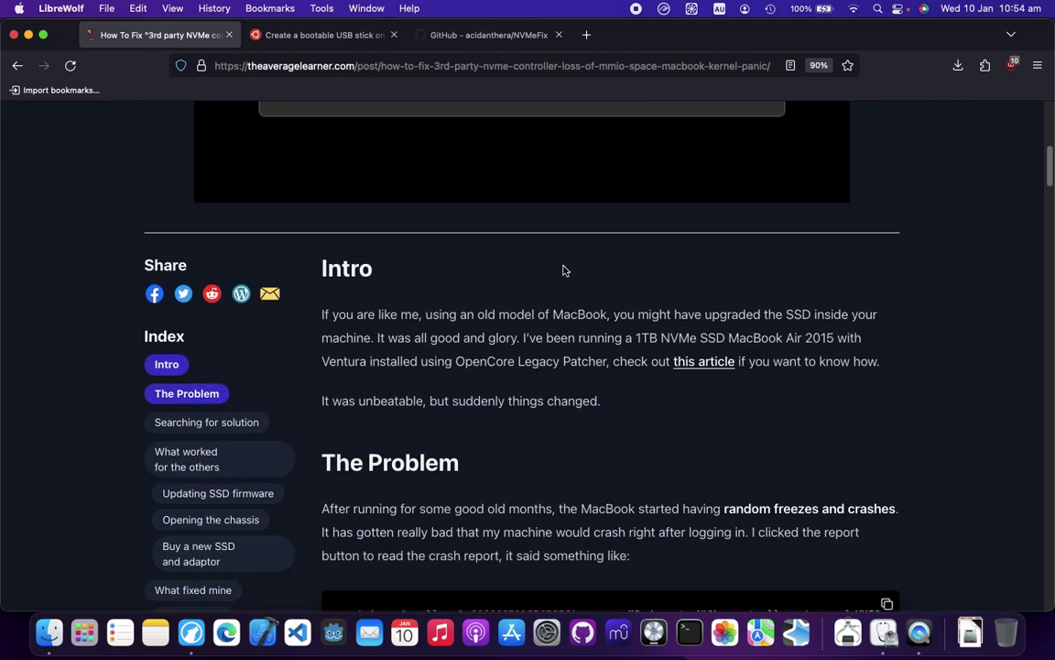
scroll(549, 261, down, 5)
scroll(574, 257, up, 2)
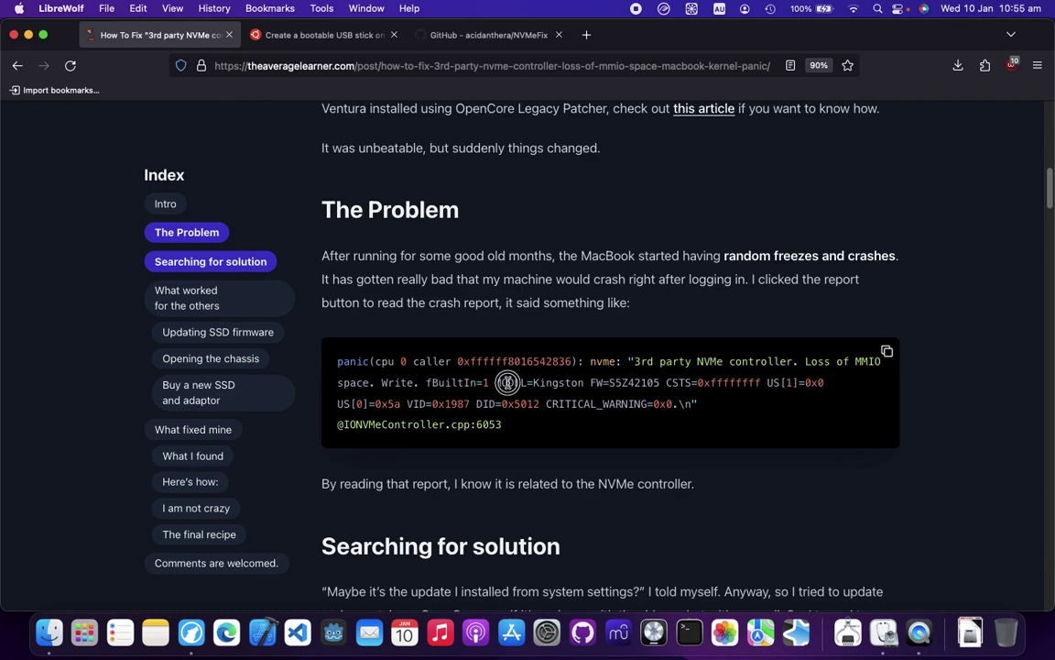
drag(508, 383, 585, 387)
click(587, 392)
drag(594, 383, 663, 384)
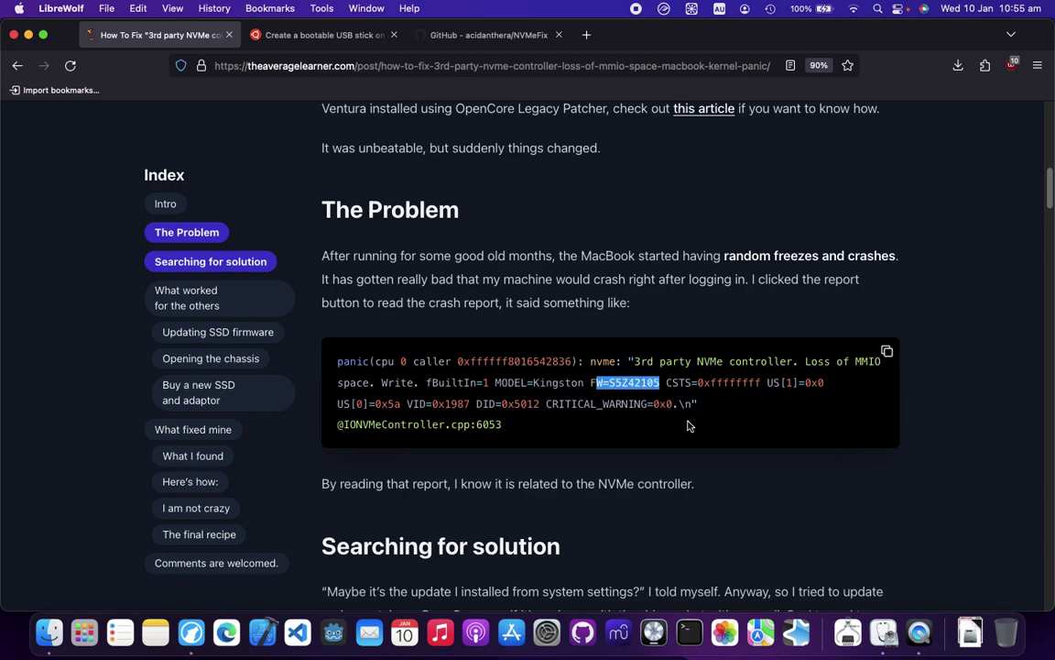
click(622, 383)
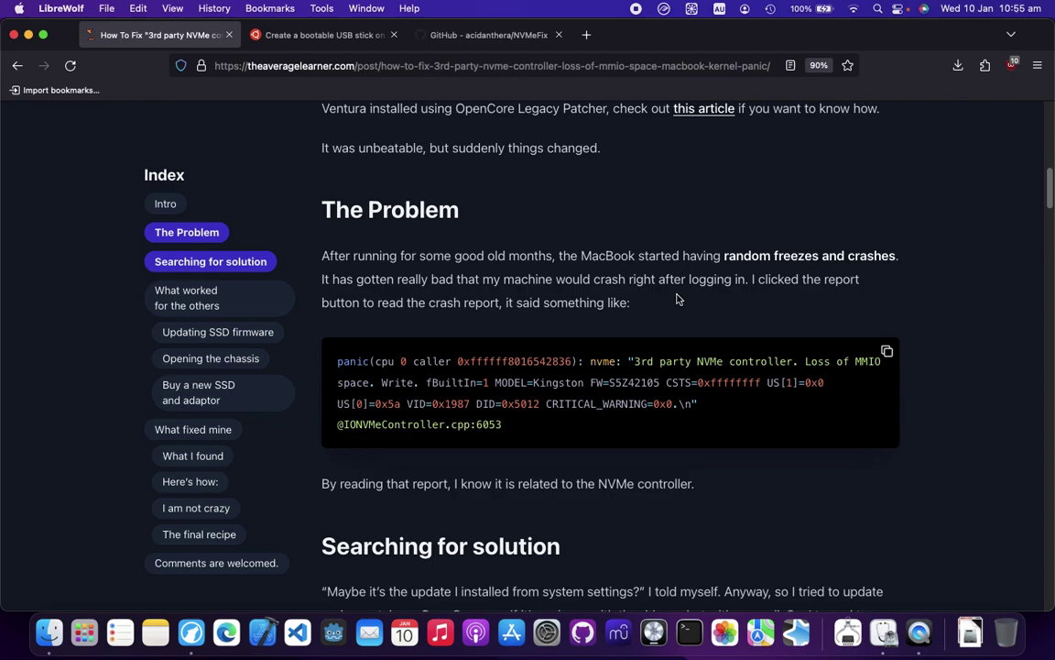
key(super+space)
Step: Launch Disk Utility through a Spotlight search for 'disk'
text(disk)
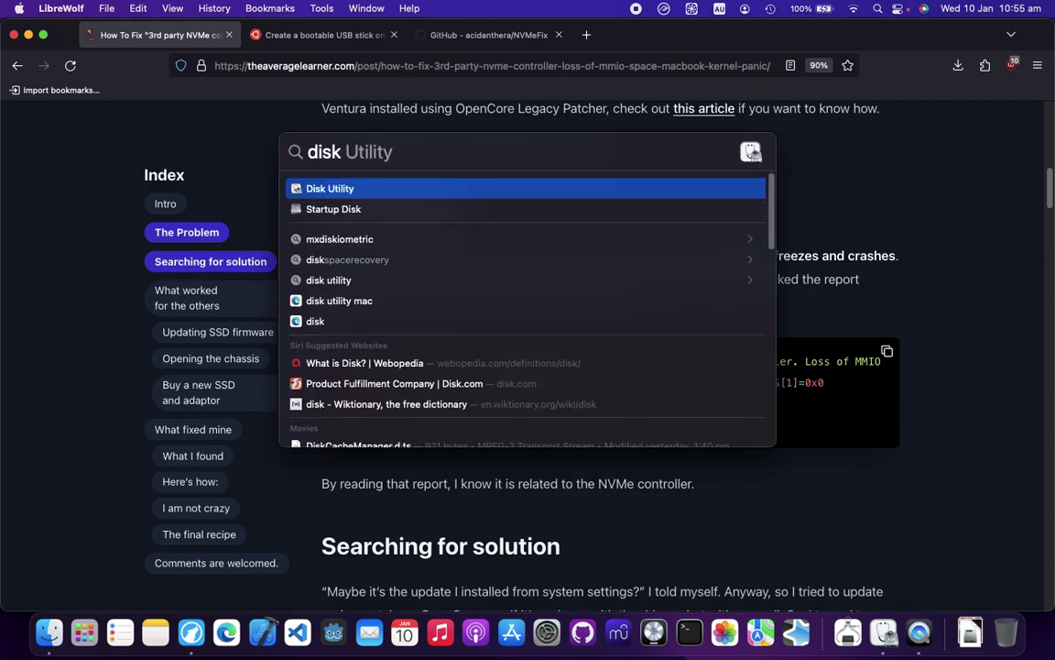
key(Return)
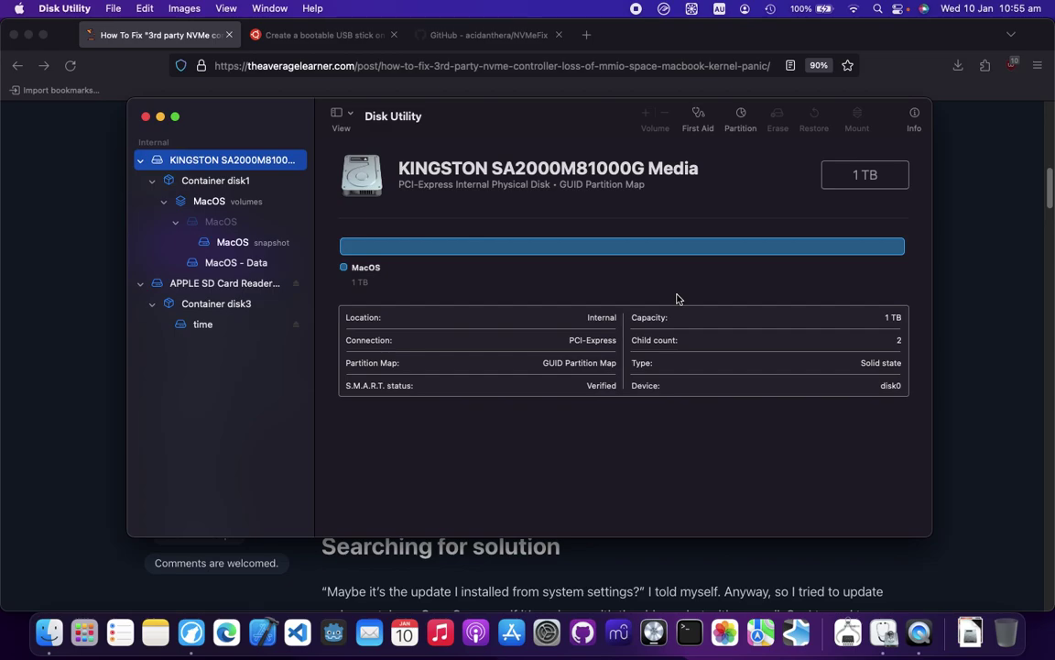
click(965, 285)
key(super+space)
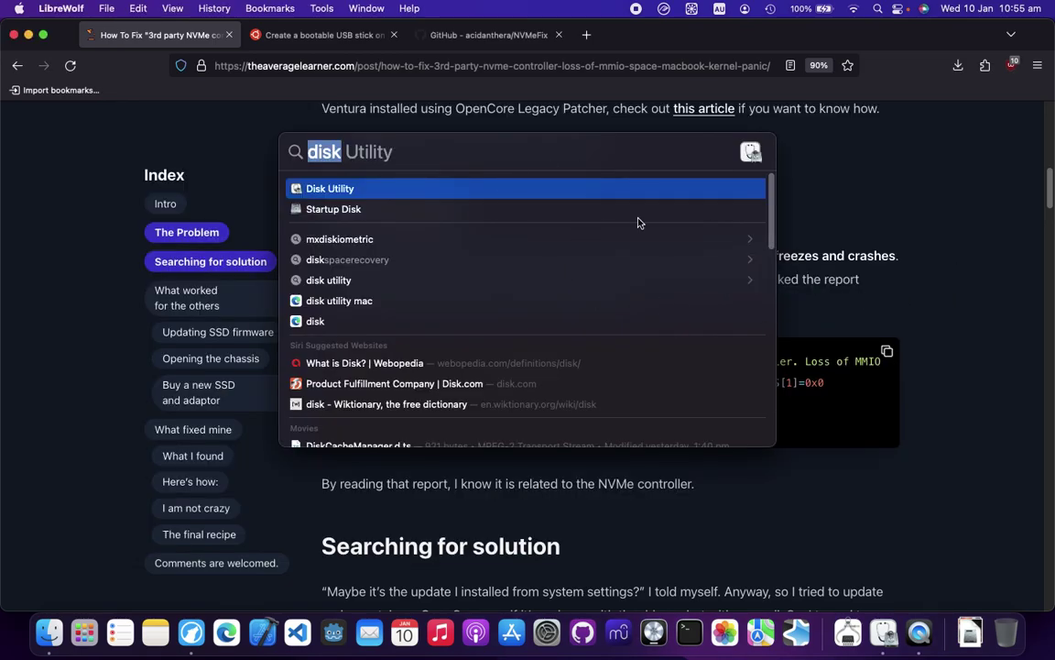
key(Return)
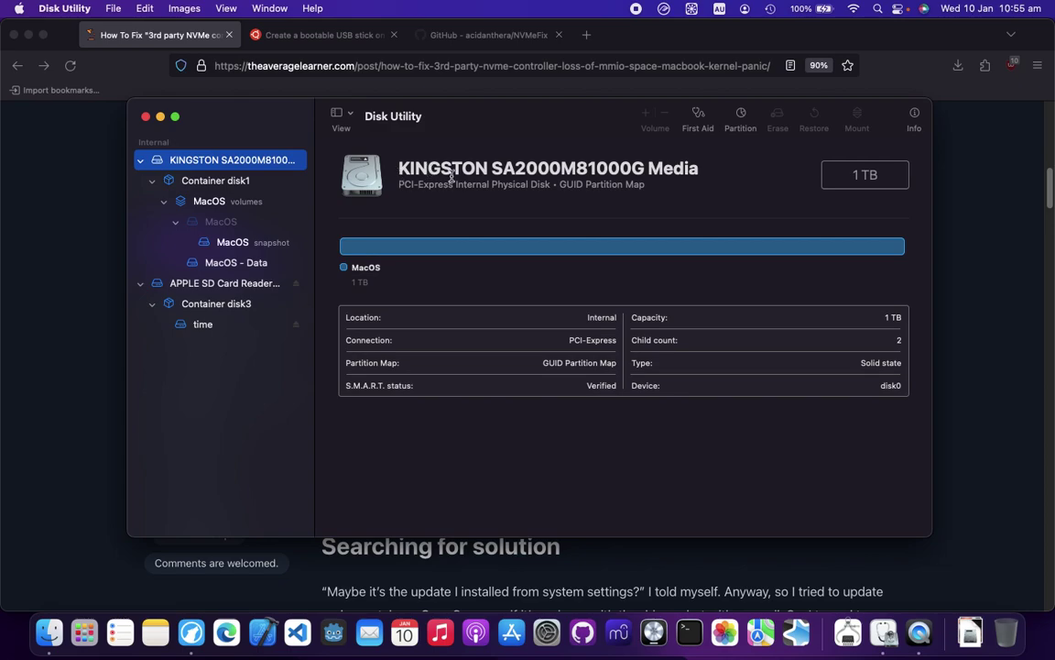
Step: Select and copy the internal disk's full name, KINGSTON SA2000M81000G
click(489, 167)
drag(489, 167, 632, 168)
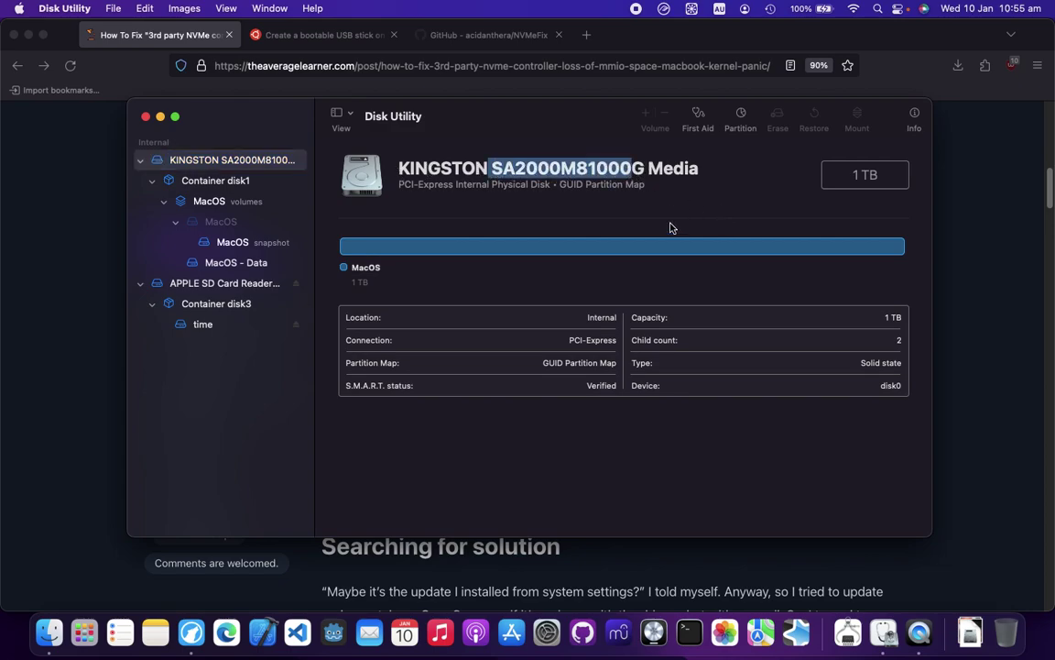
double_click(439, 170)
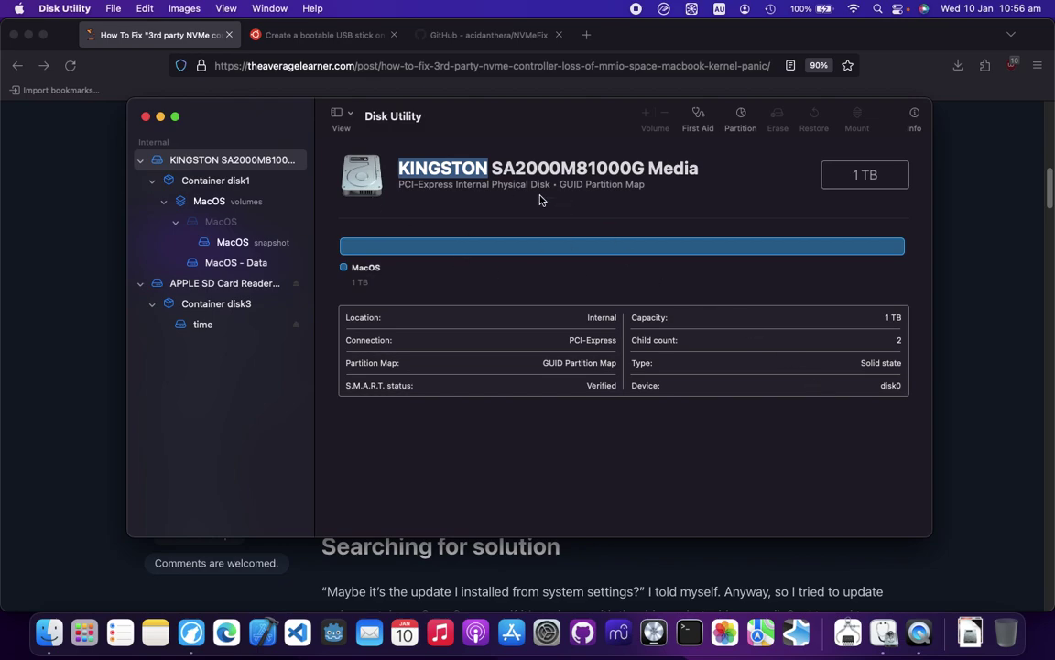
drag(554, 166, 650, 205)
key(cmd+c)
Step: Web-search the pasted KINGSTON SA2000M81000G name in a new tab and open Kingston's A2000 support page
click(577, 37)
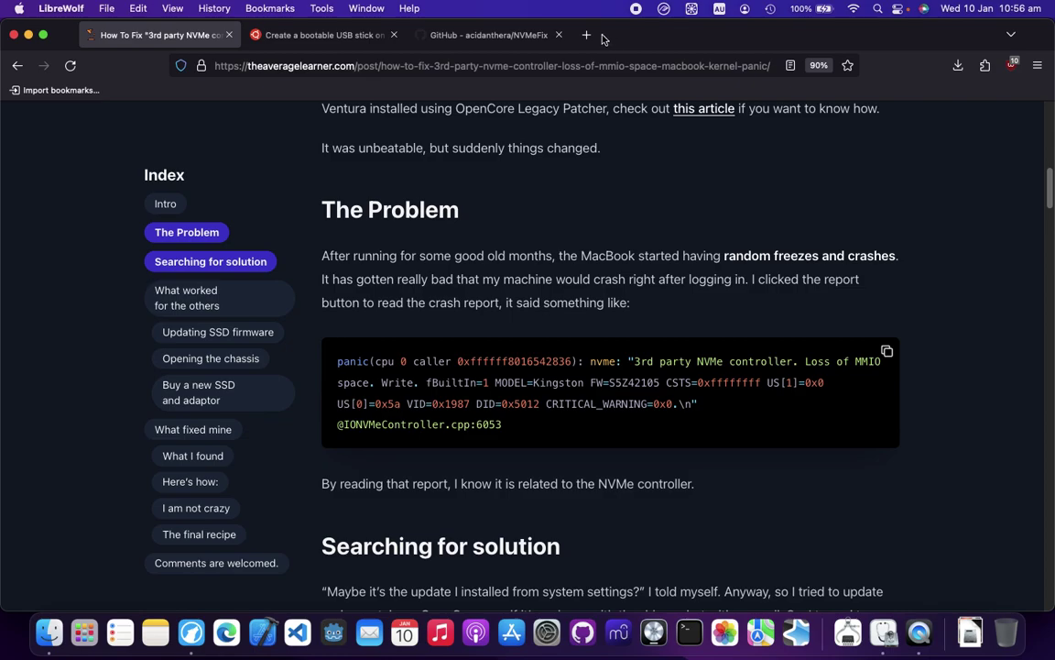
click(586, 35)
key(cmd+v)
key(Return)
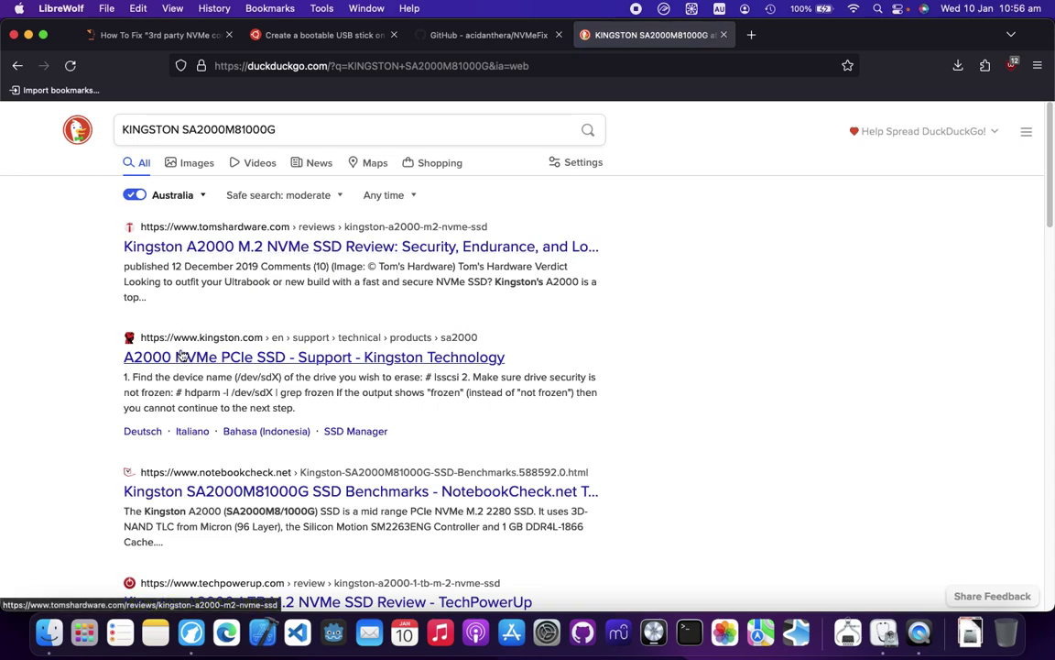
click(182, 365)
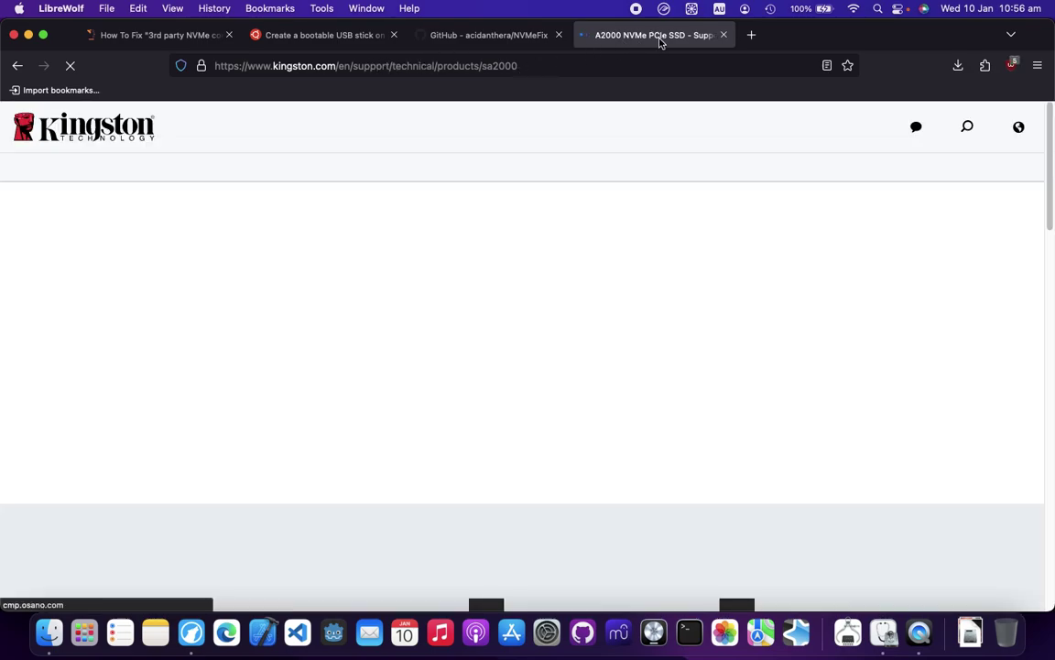
Step: Dismiss the cookie notice, scroll to the page's resources and open the Firmware update page
scroll(693, 249, down, 3)
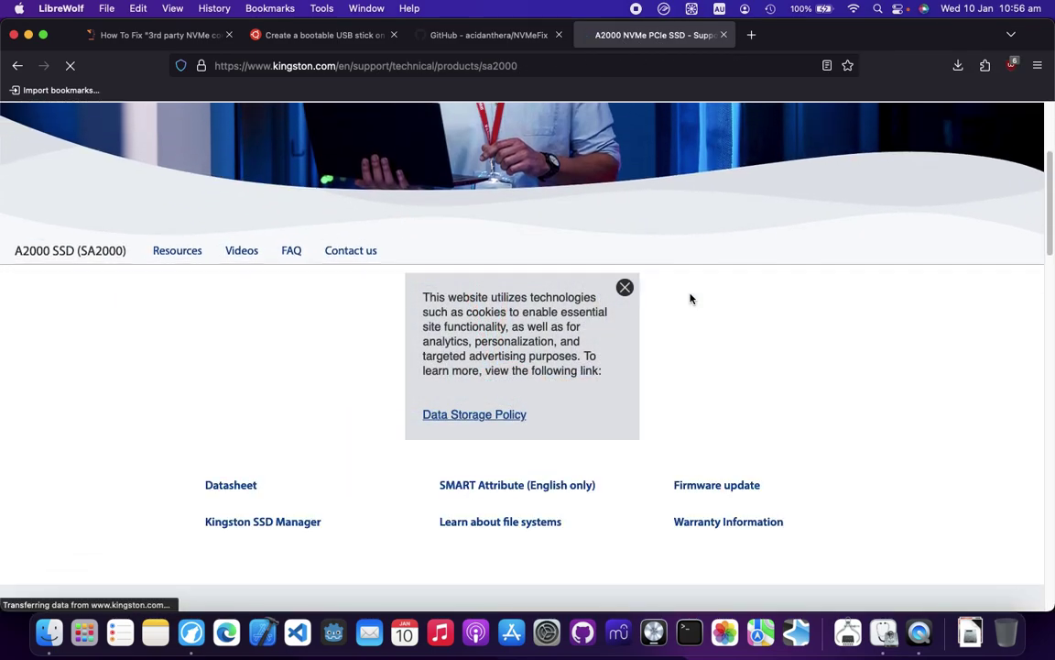
triple_click(627, 290)
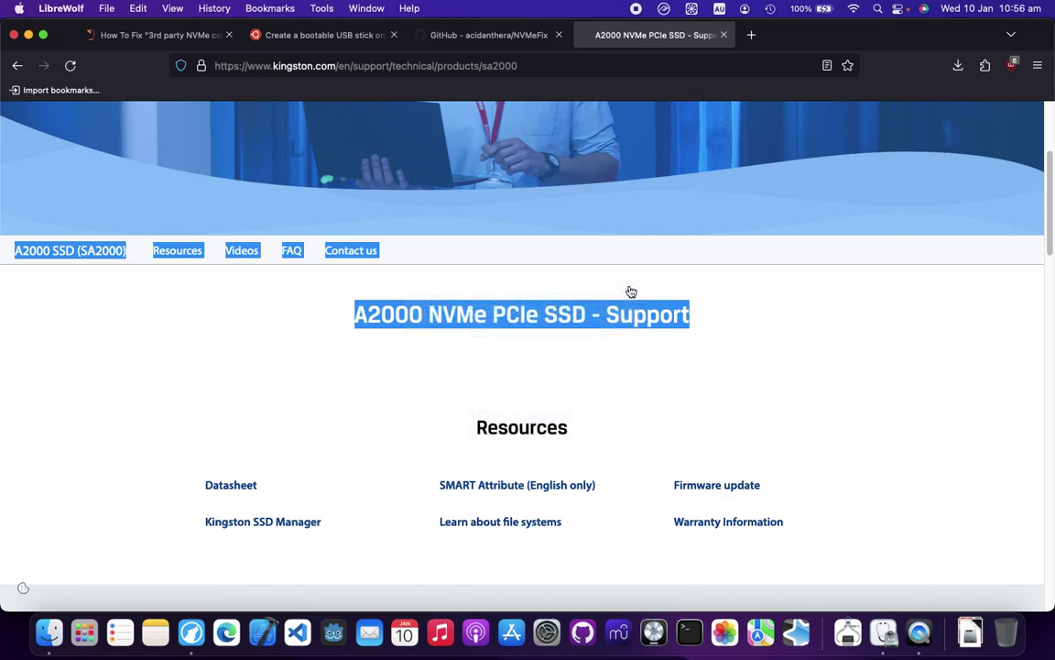
scroll(544, 306, down, 3)
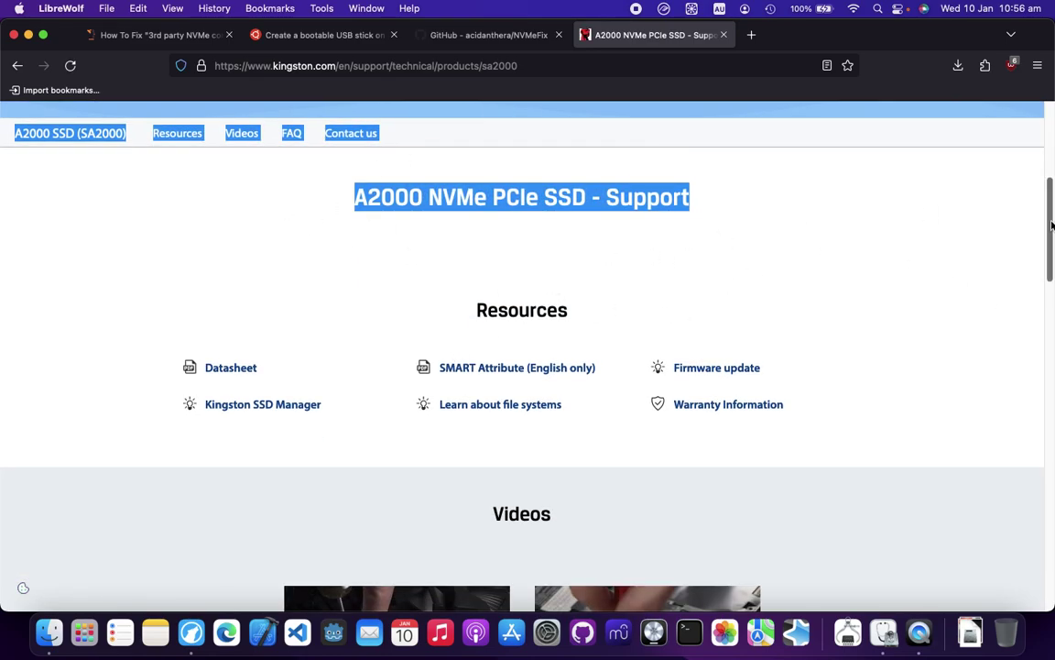
click(880, 233)
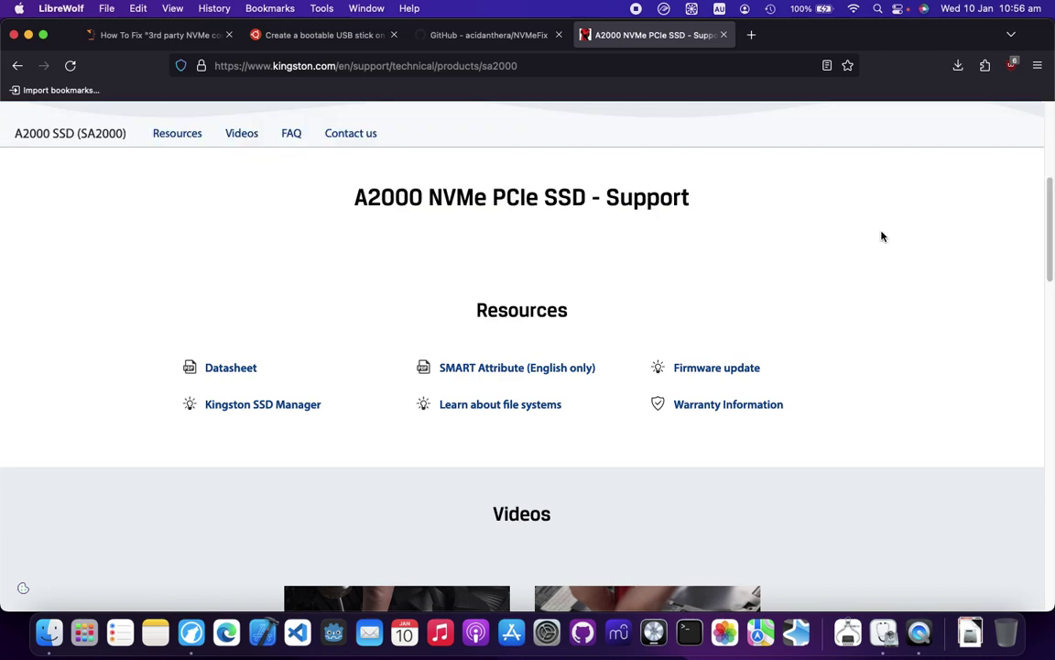
scroll(678, 302, down, 6)
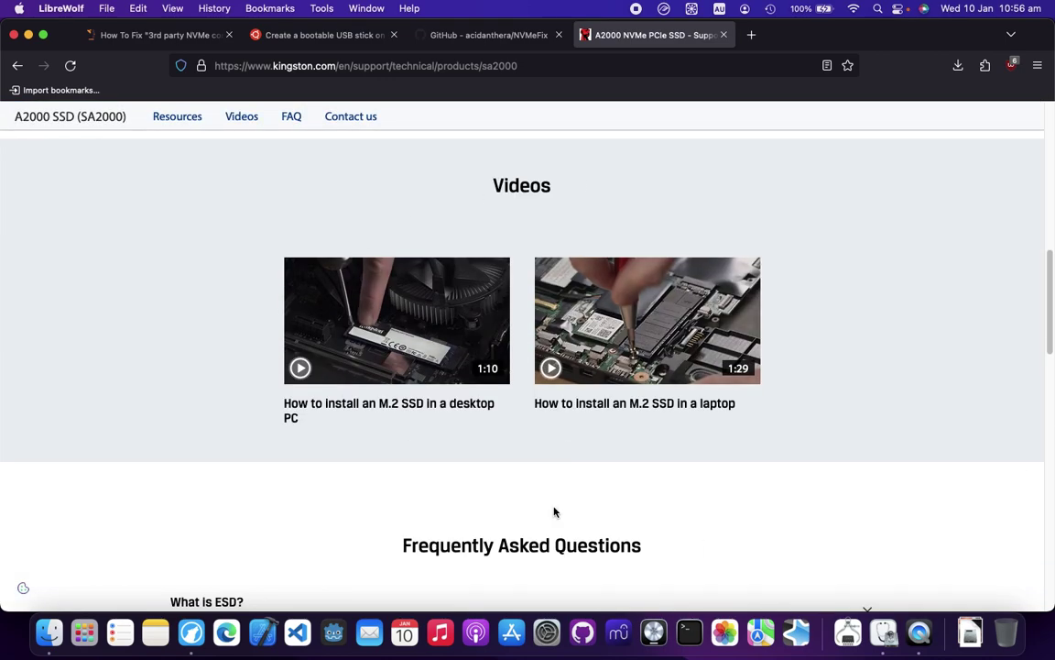
drag(1046, 346, 1051, 236)
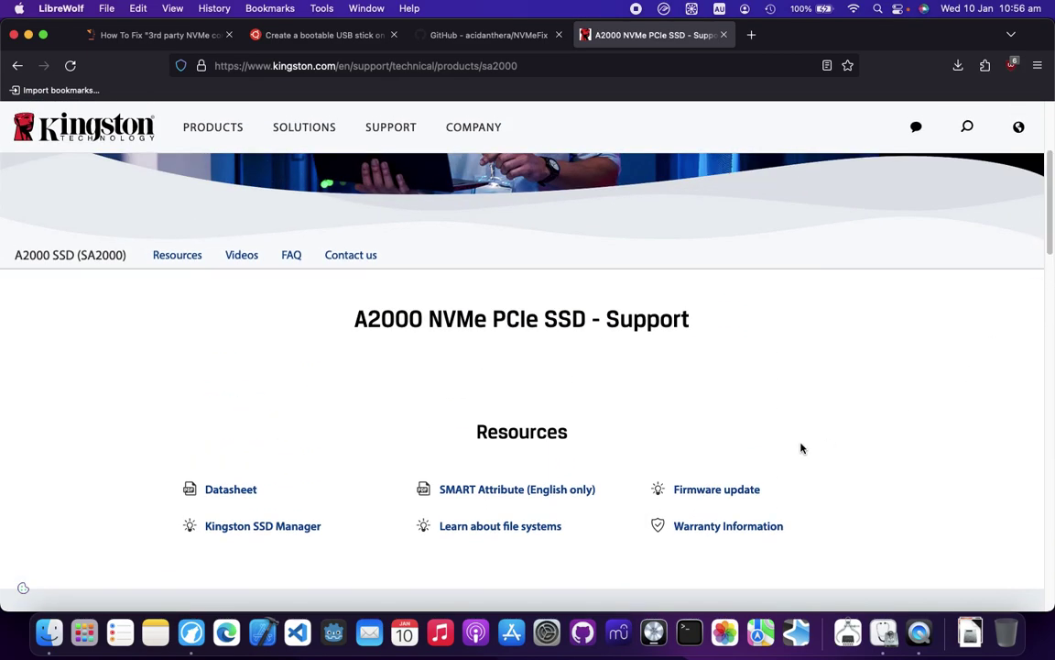
click(692, 491)
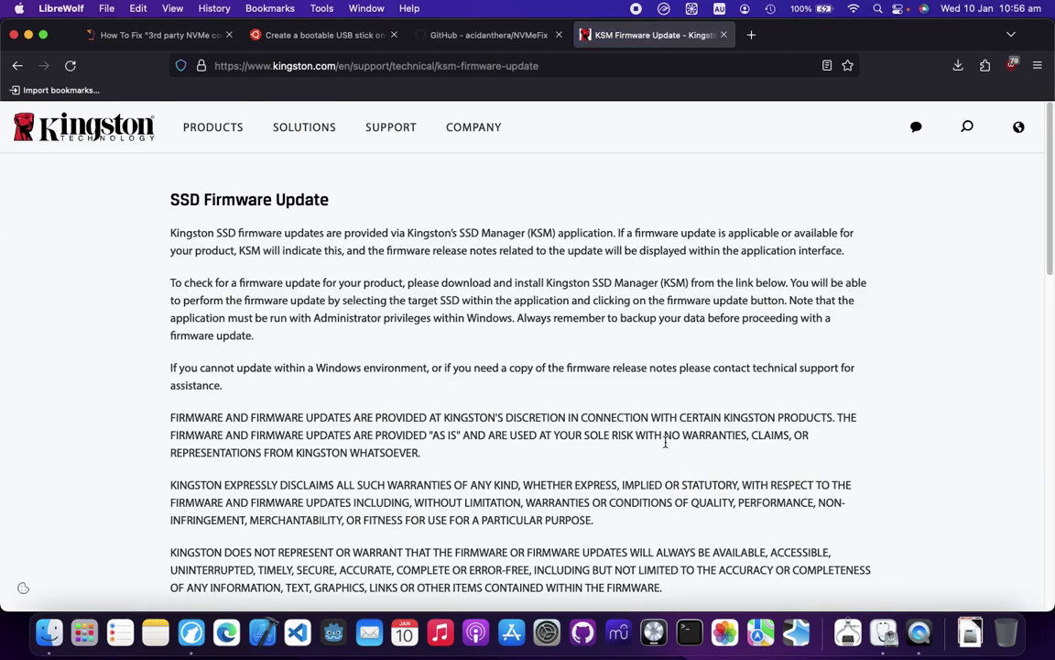
Step: Check the firmware page's Downloads, which offer only the Windows-only Kingston SSD Manager, then return to the article tab
mouse_move(1050, 201)
mouse_down()
mouse_move(1050, 235)
mouse_move(1045, 207)
mouse_up()
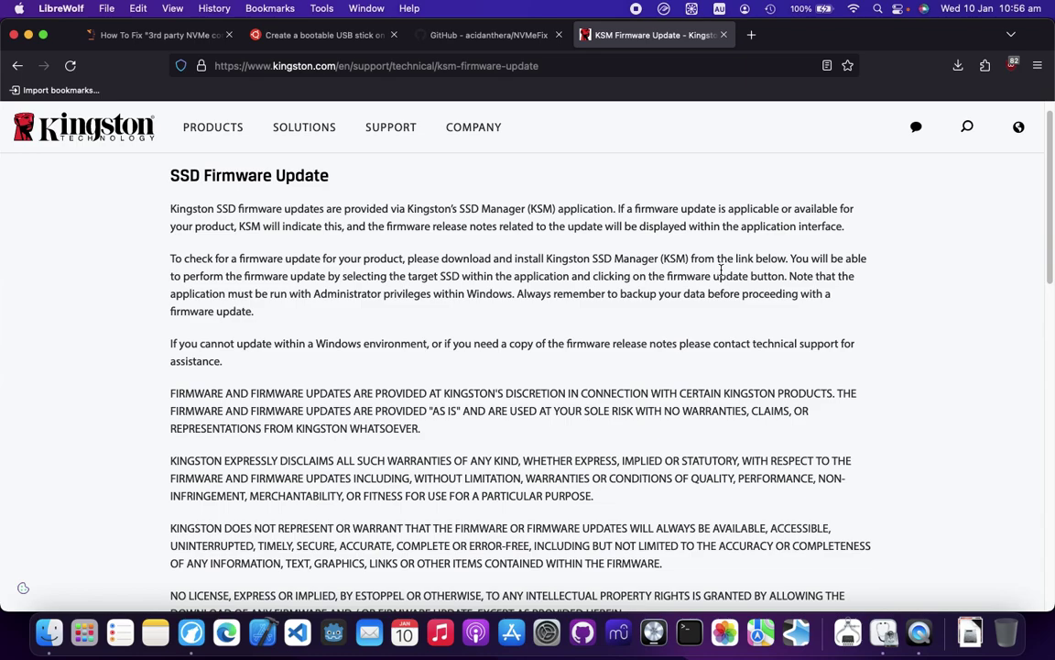
drag(1049, 173, 1049, 168)
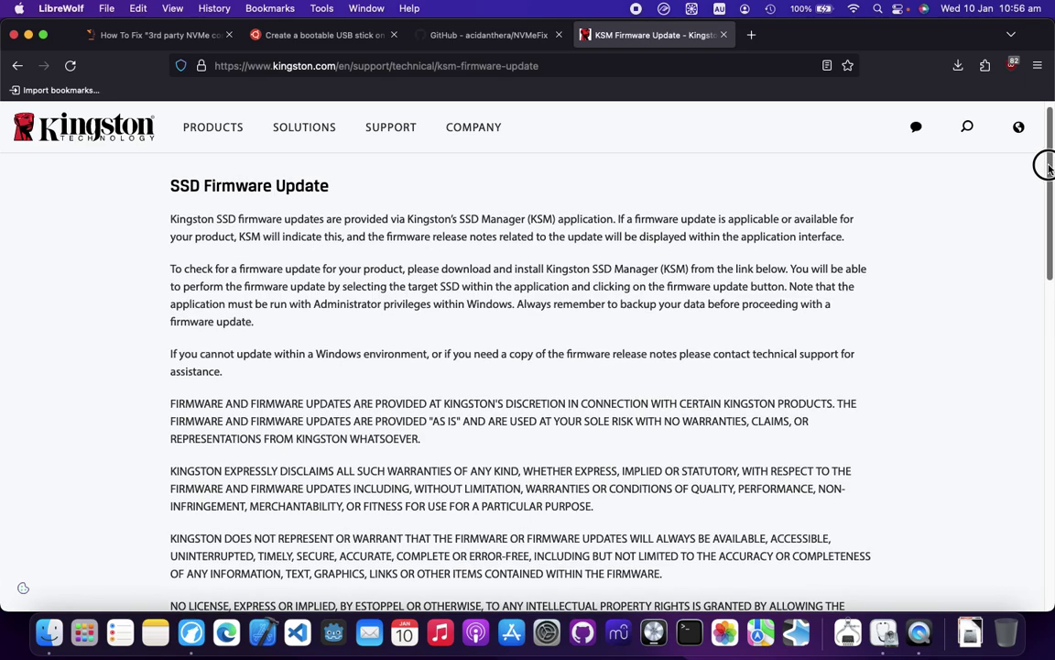
scroll(362, 325, down, 2)
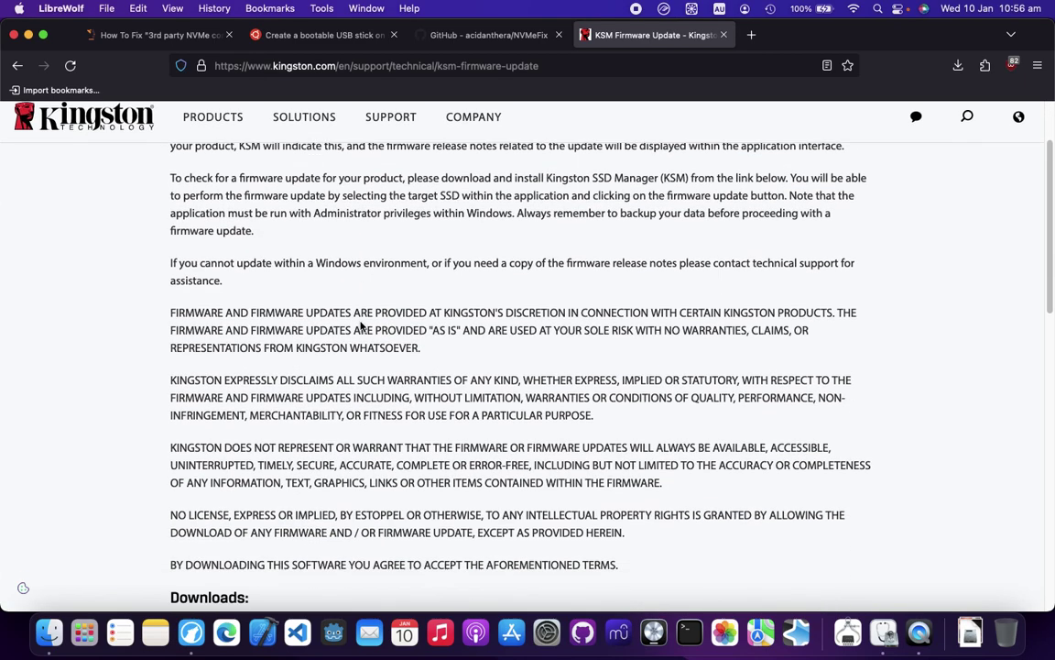
scroll(362, 325, down, 5)
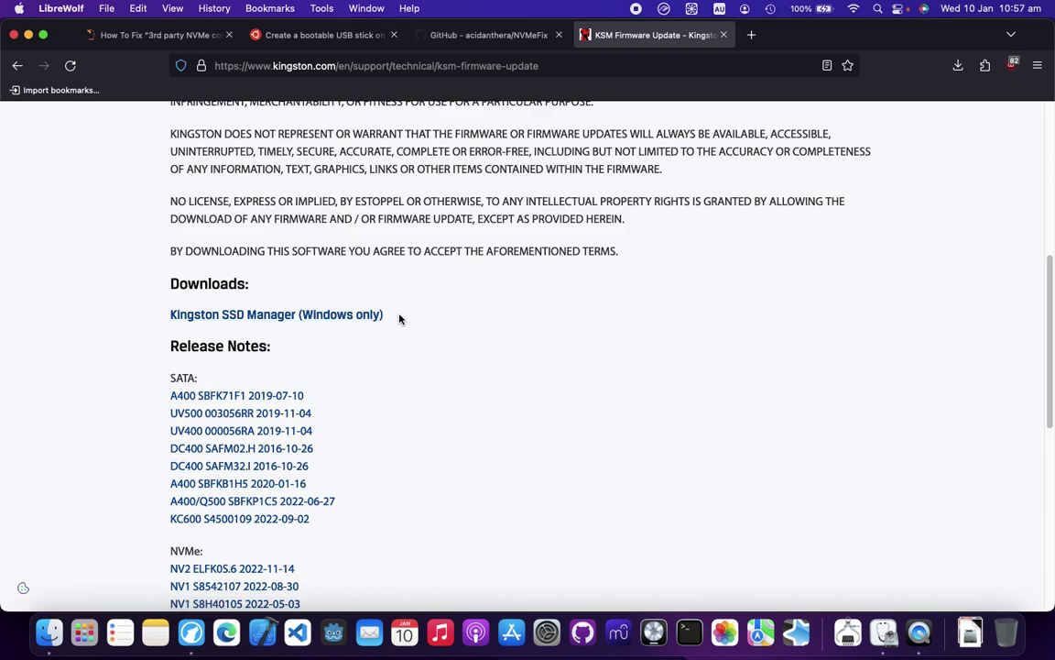
drag(333, 306, 316, 286)
click(170, 273)
click(474, 320)
drag(169, 275, 351, 288)
click(466, 318)
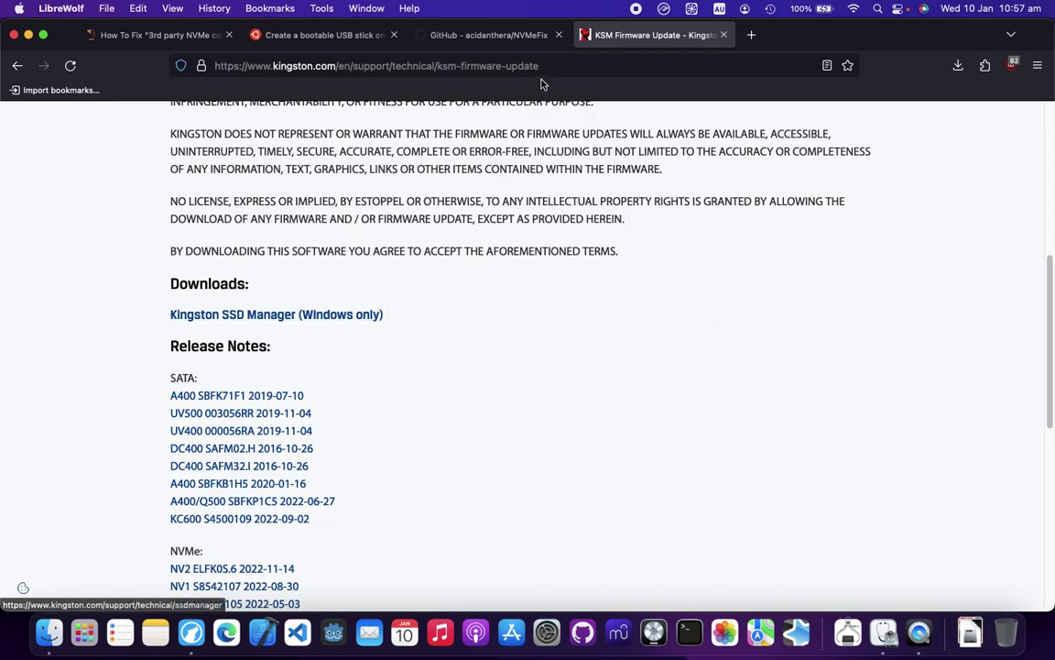
click(156, 35)
Step: Scroll the article down to its live-Linux firmware update instructions, highlighting a passage
scroll(588, 347, down, 2)
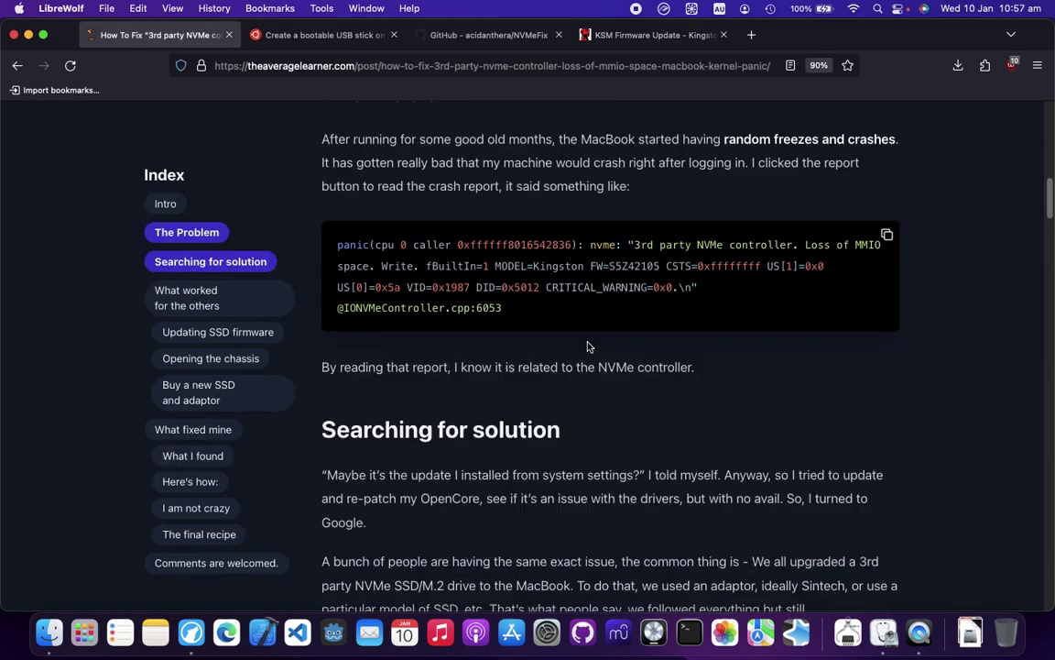
scroll(588, 346, down, 5)
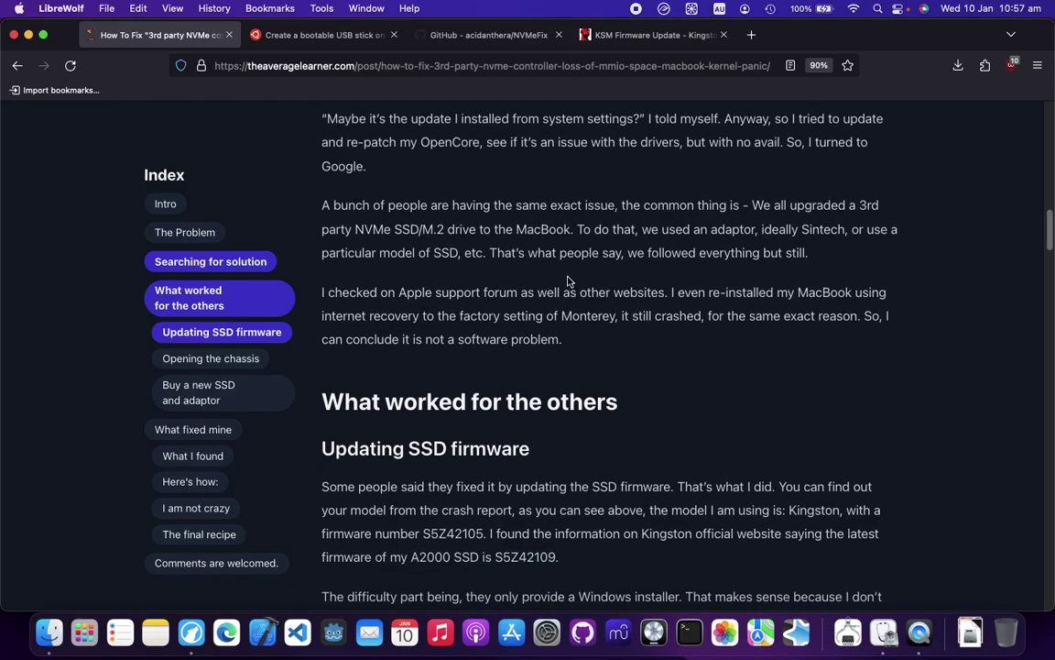
scroll(568, 280, down, 4)
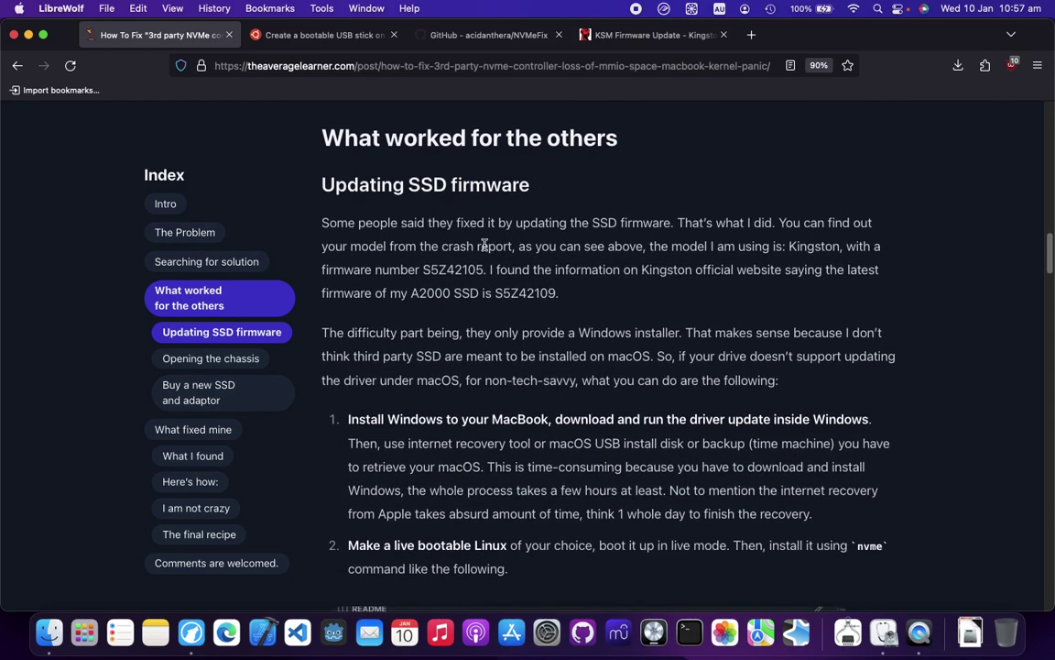
scroll(484, 244, down, 2)
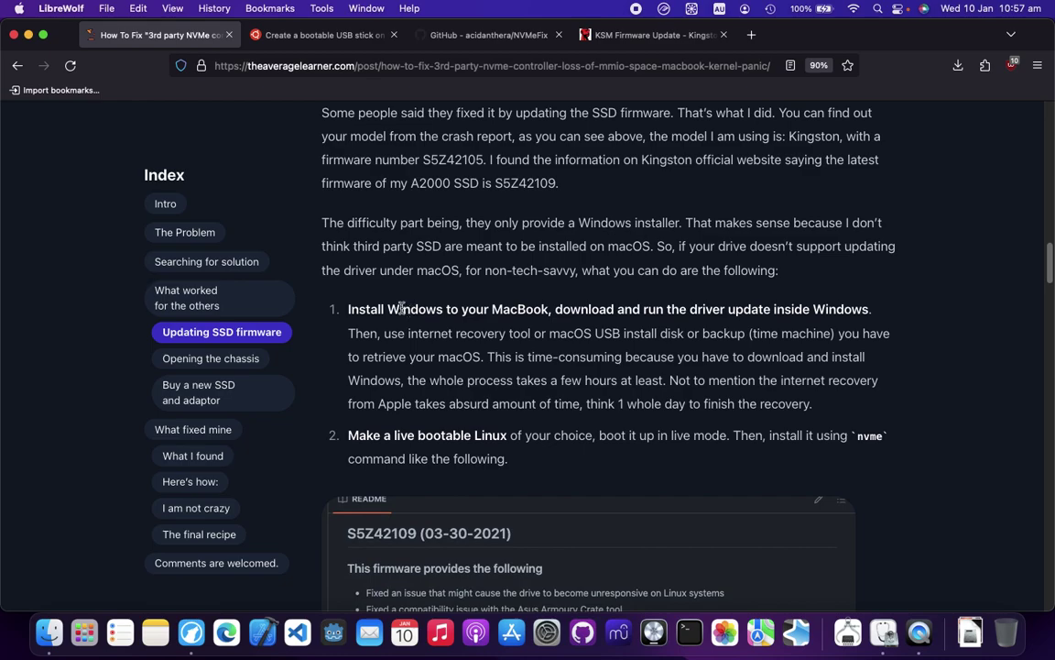
drag(385, 308, 589, 357)
click(683, 375)
scroll(723, 336, down, 3)
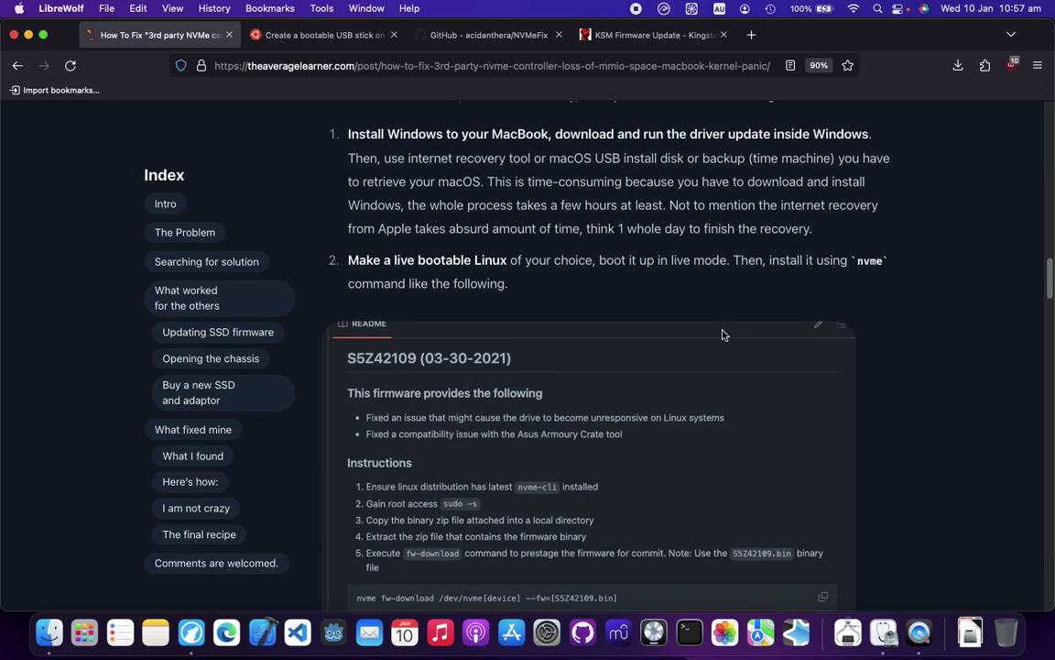
scroll(723, 335, up, 1)
click(653, 36)
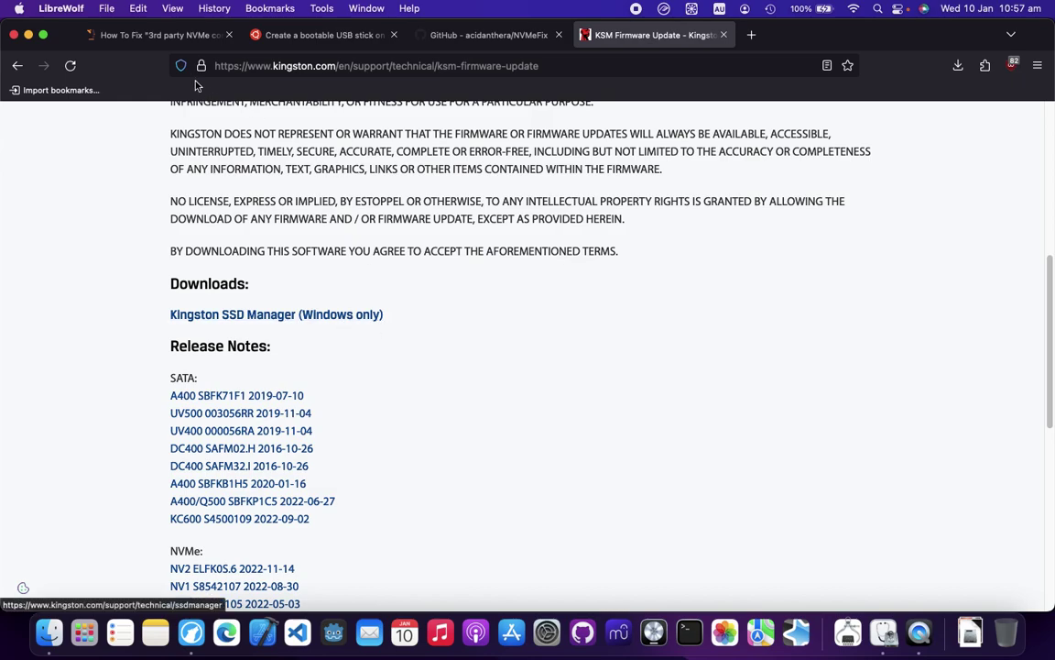
click(163, 34)
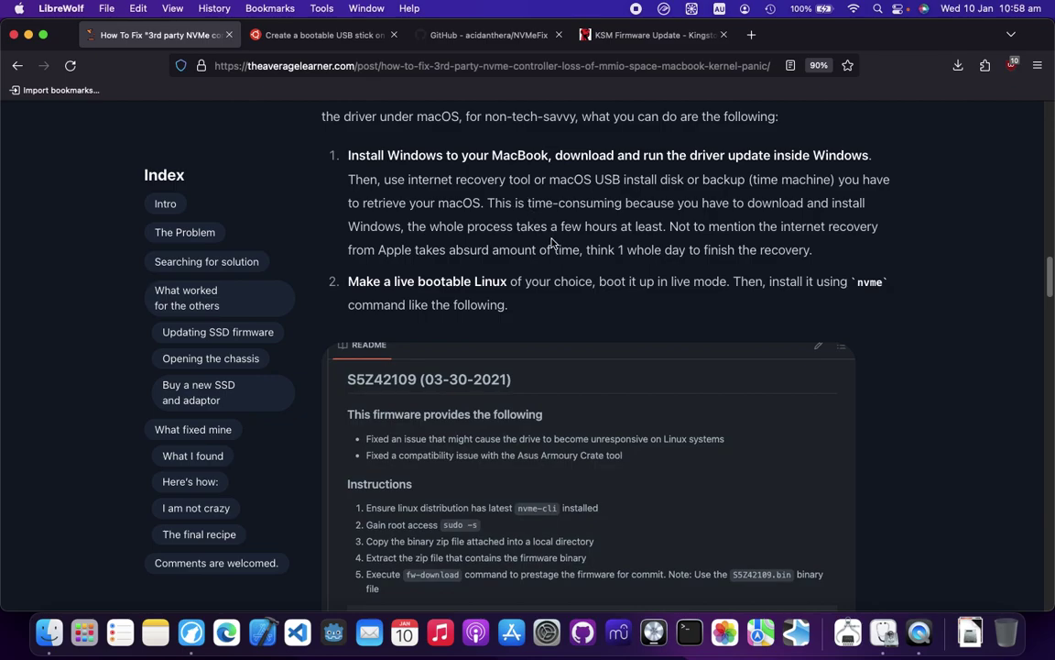
Step: Scroll on through the nvme commands to the article's Credit paragraph
scroll(528, 266, down, 2)
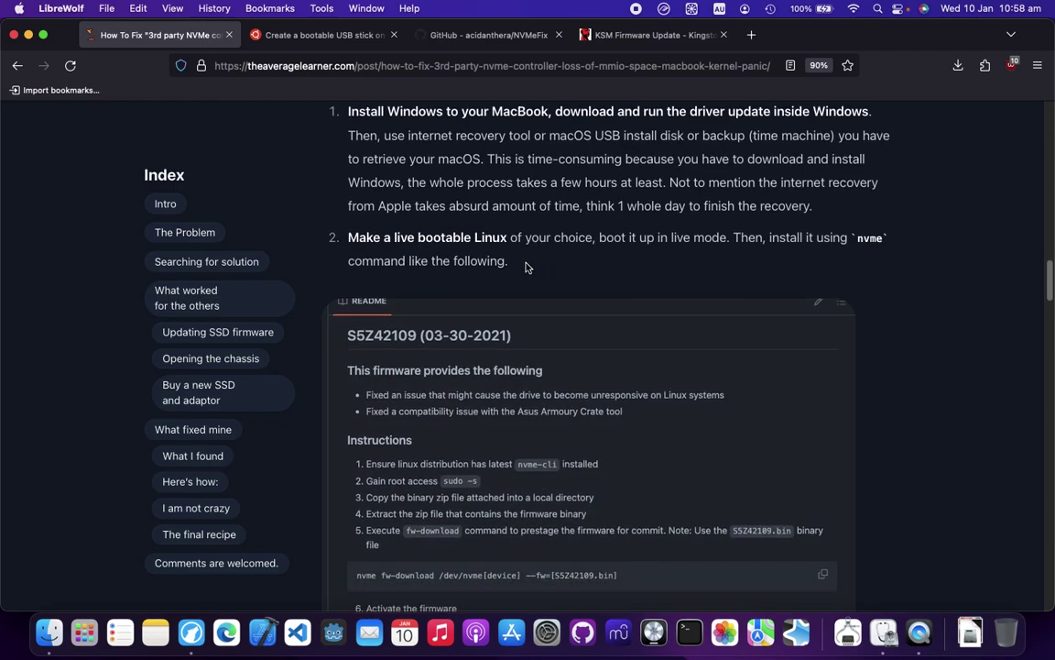
scroll(527, 266, down, 1)
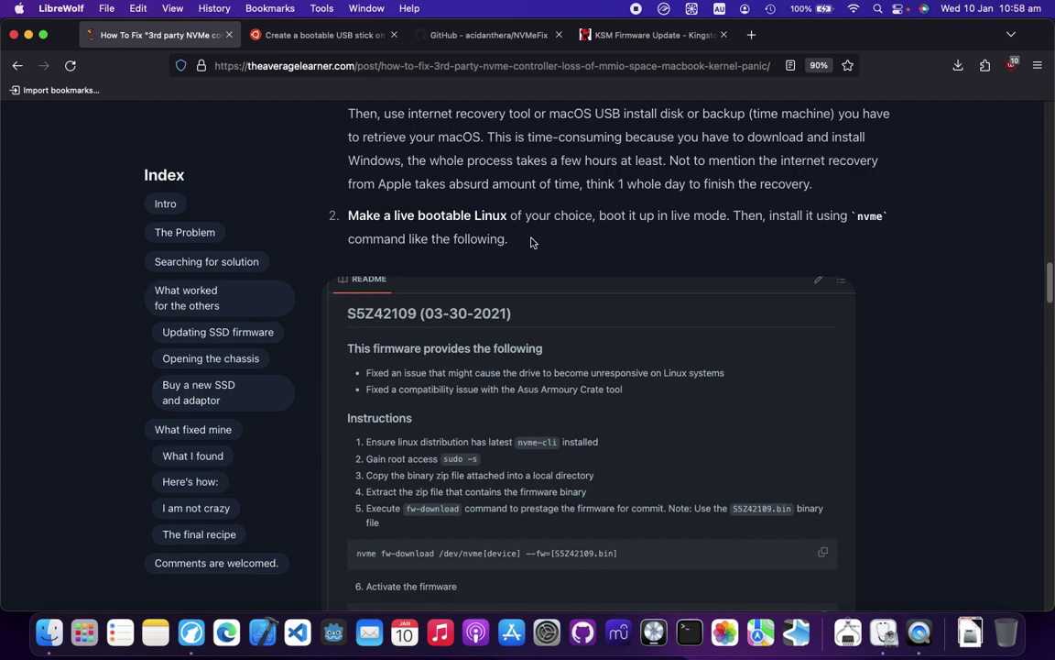
scroll(535, 234, down, 3)
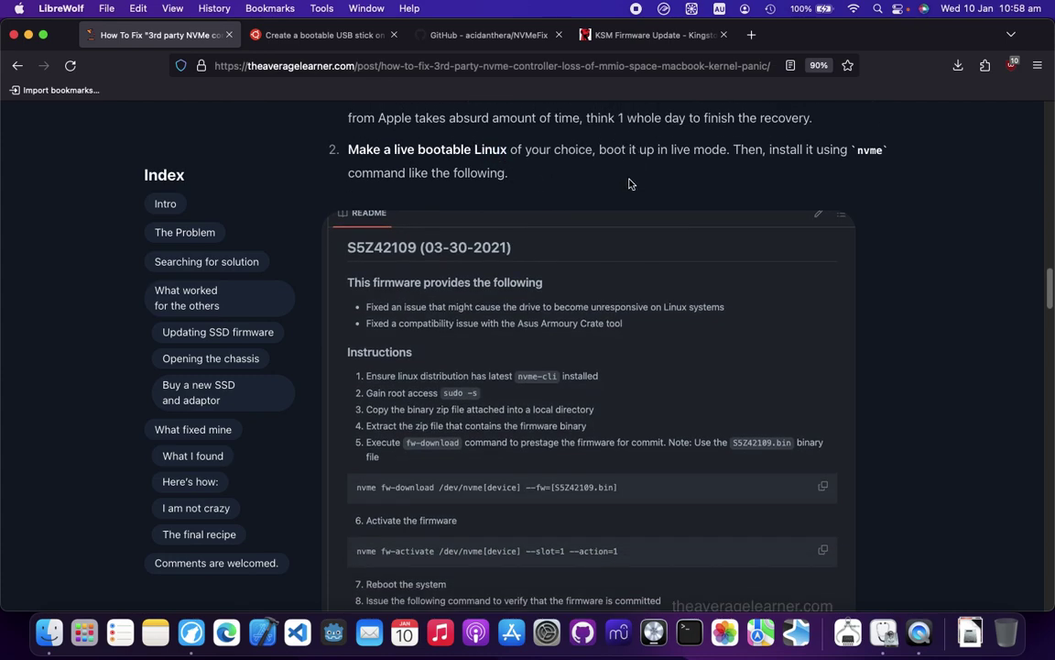
scroll(628, 188, down, 2)
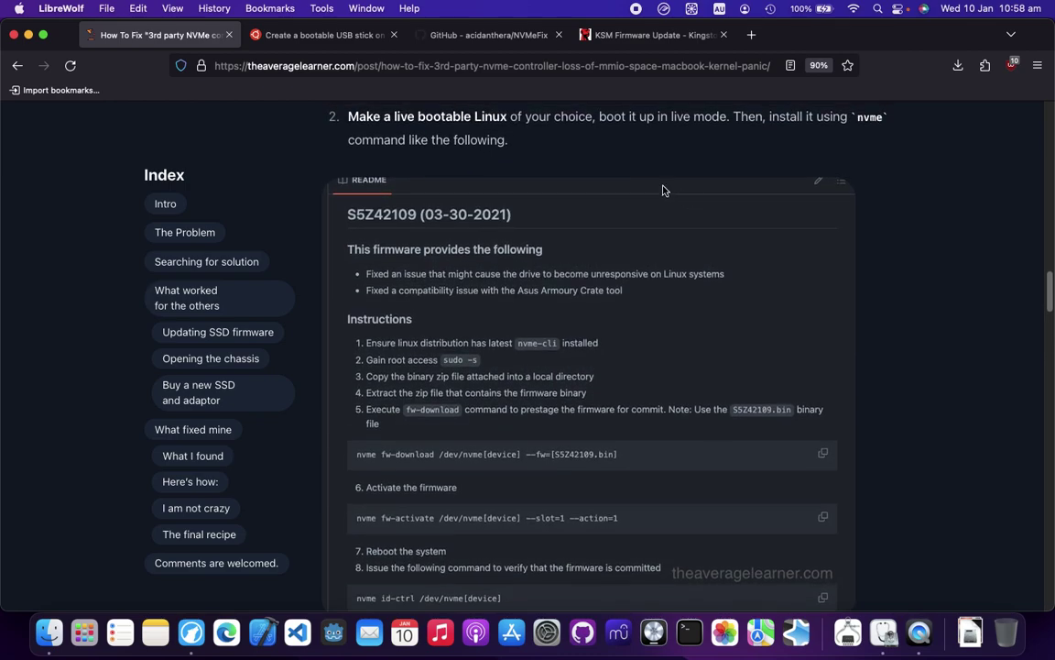
scroll(586, 266, down, 8)
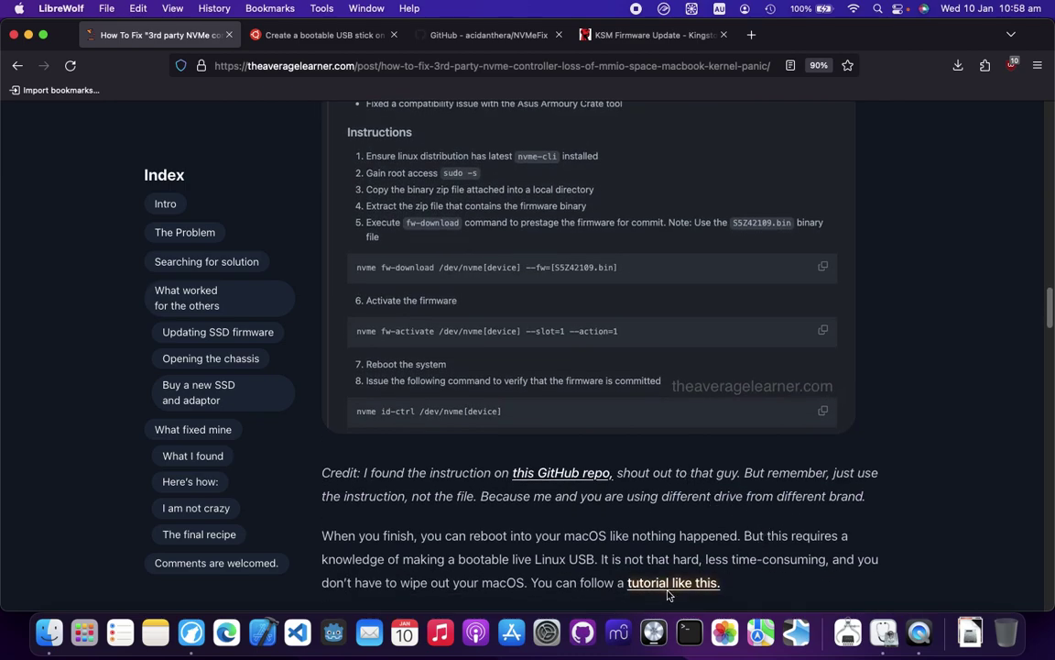
click(325, 35)
Step: Highlight parts of the 'Create a bootable USB stick on Ubuntu' title and its overview text
drag(423, 236, 788, 248)
click(896, 256)
drag(909, 231, 775, 236)
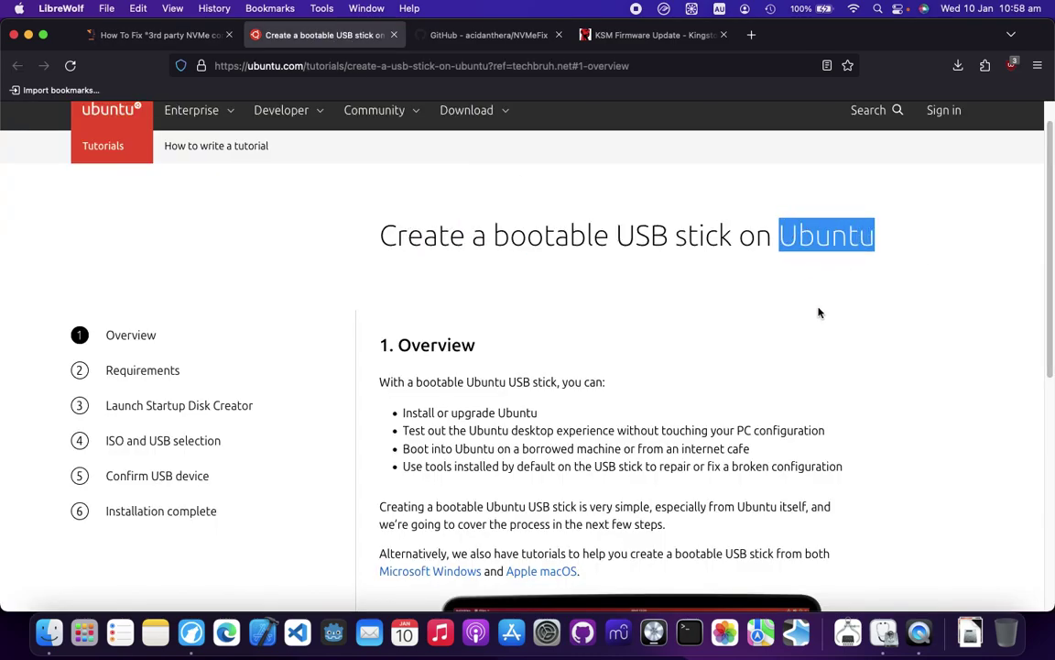
click(819, 313)
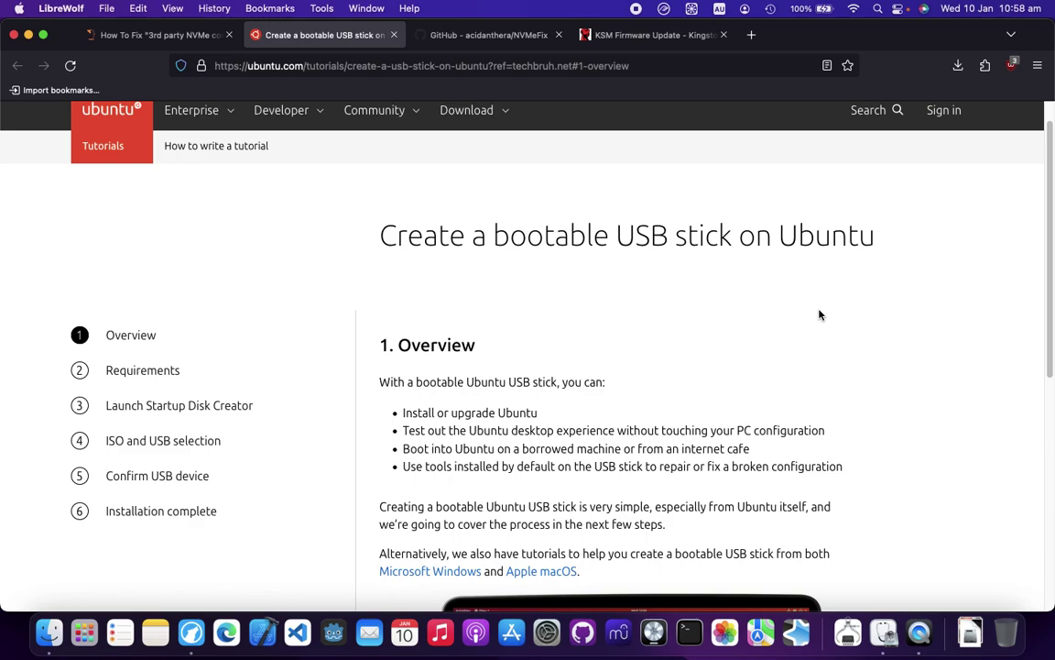
drag(820, 315, 449, 166)
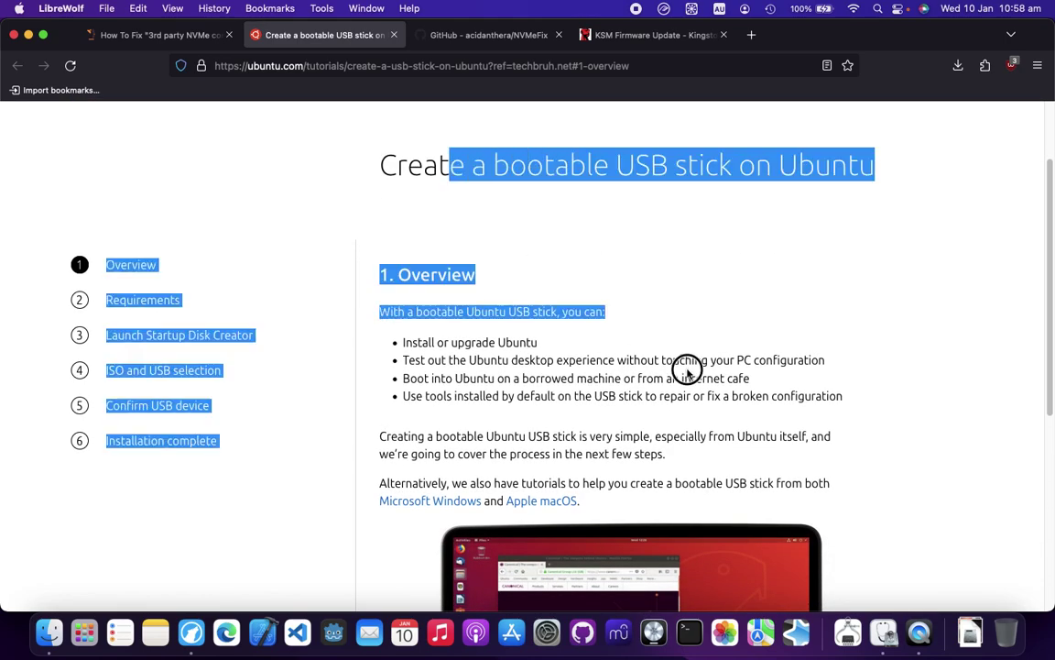
click(709, 408)
Step: Scroll up and down through the tutorial's Overview section
scroll(767, 334, down, 3)
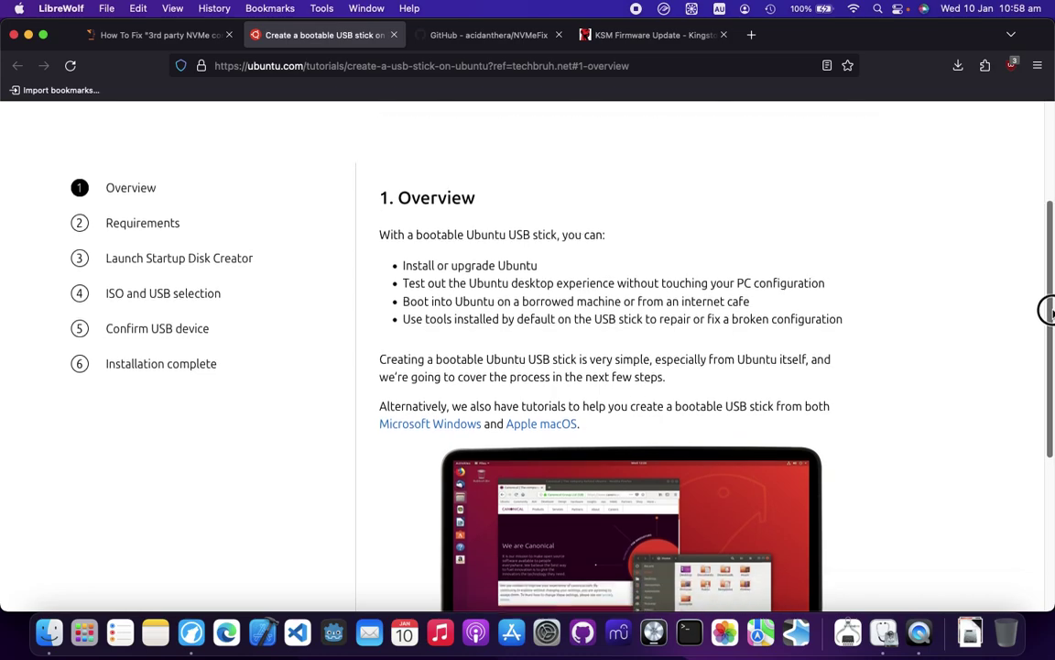
scroll(1045, 321, down, 1)
scroll(934, 293, up, 1)
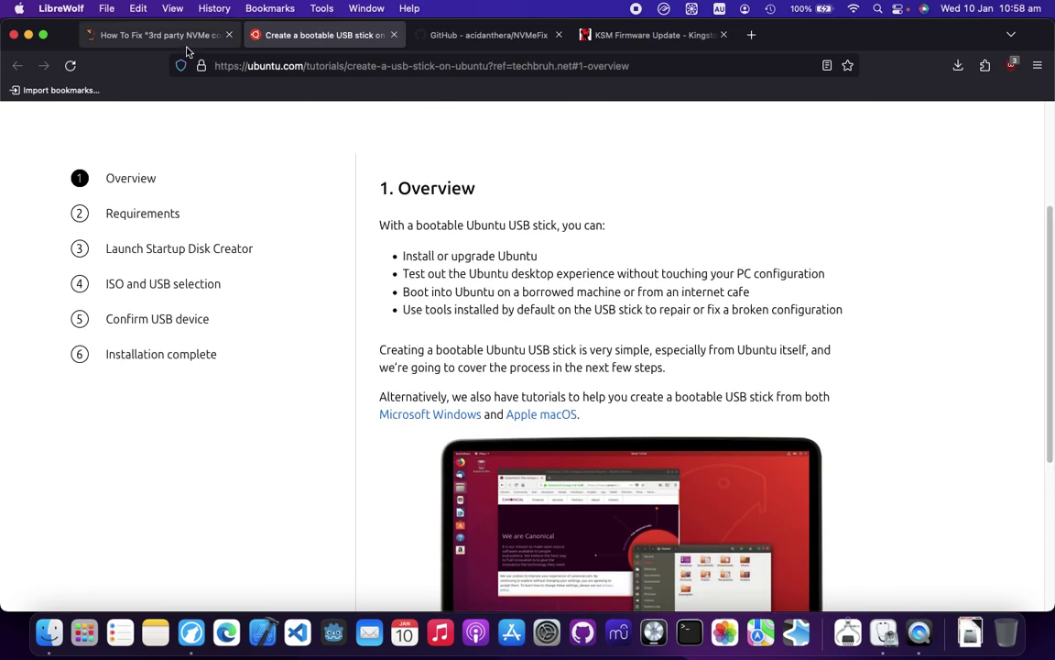
scroll(653, 293, up, 3)
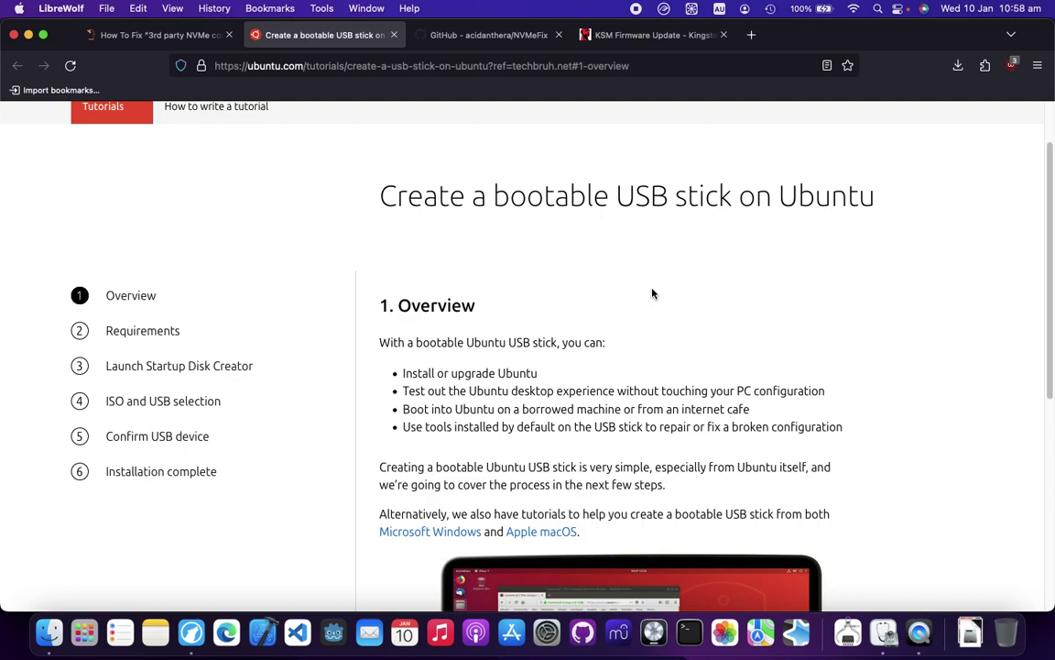
scroll(617, 372, down, 5)
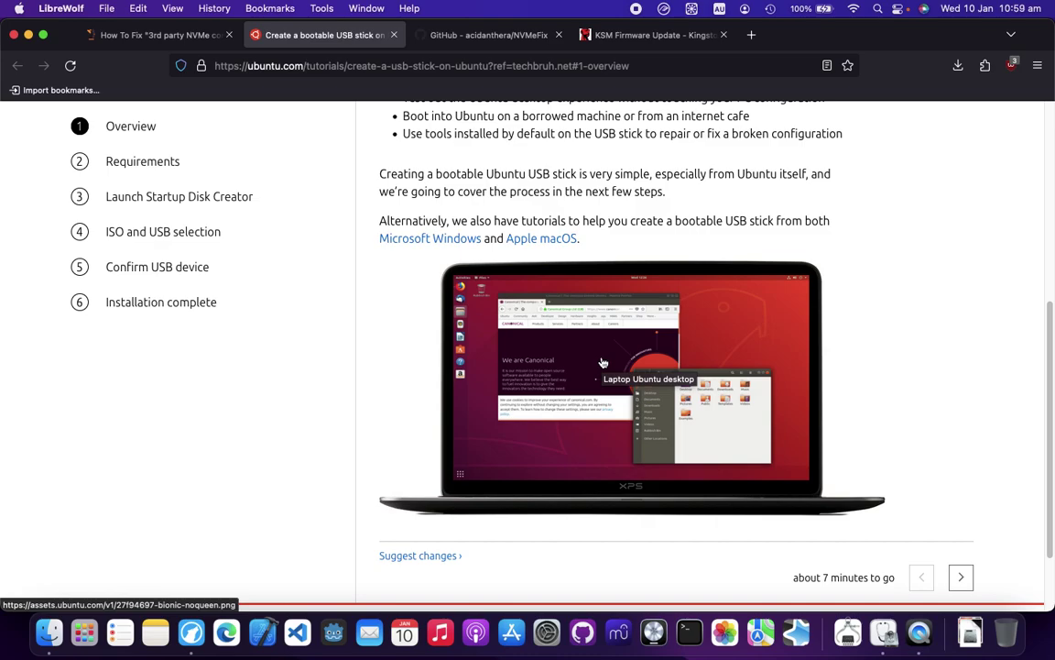
scroll(617, 401, up, 2)
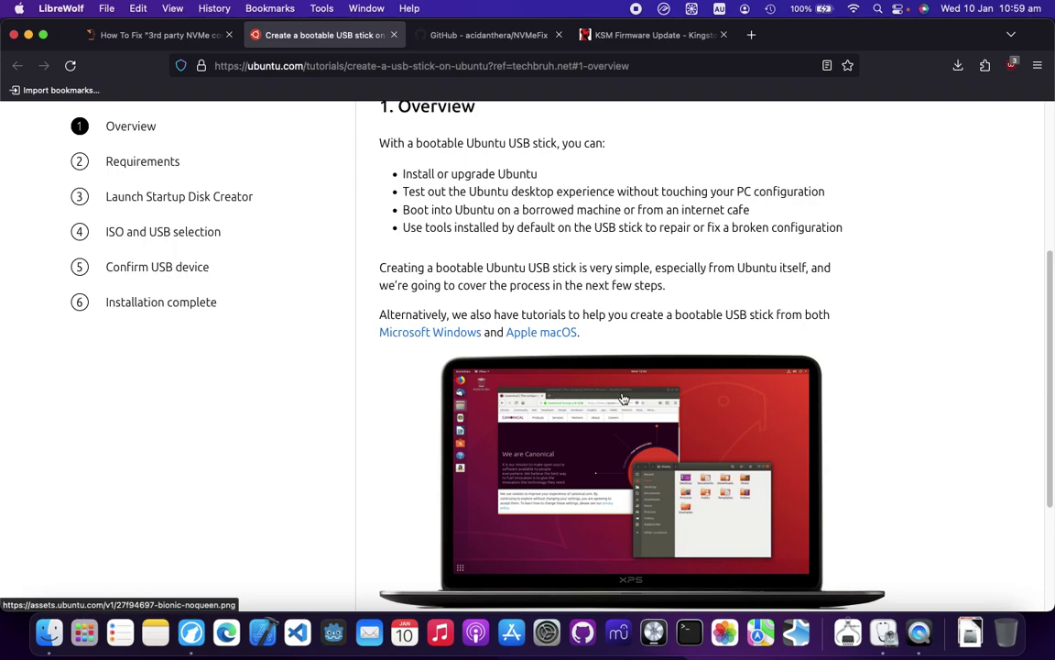
scroll(17, 367, up, 3)
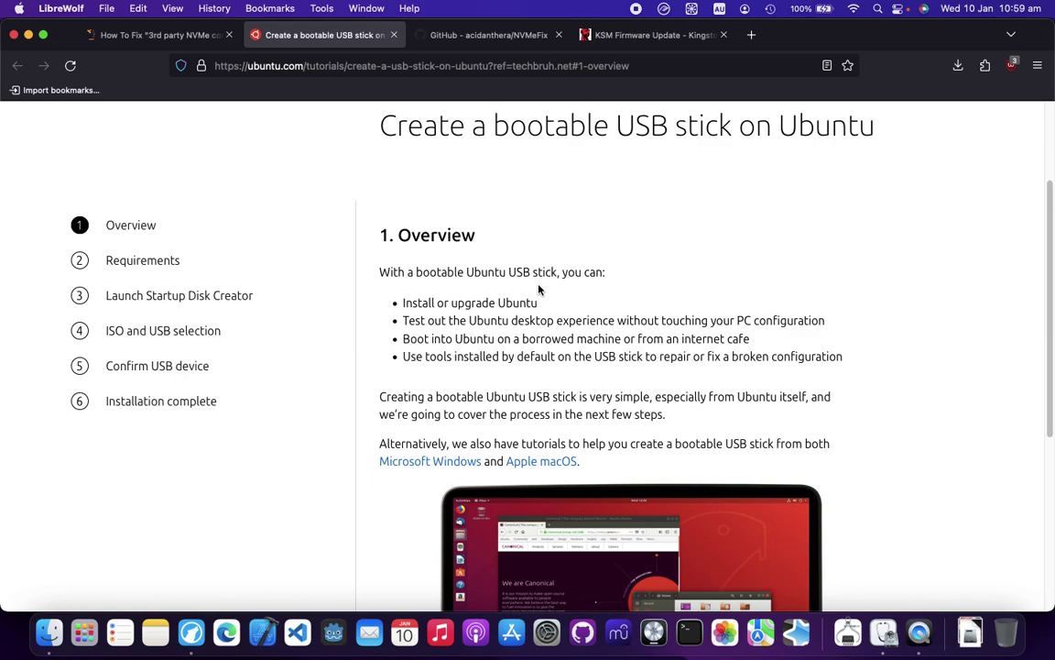
click(479, 40)
Step: Return to the NVMe fix article and scroll around its README firmware steps
click(161, 34)
scroll(550, 317, down, 2)
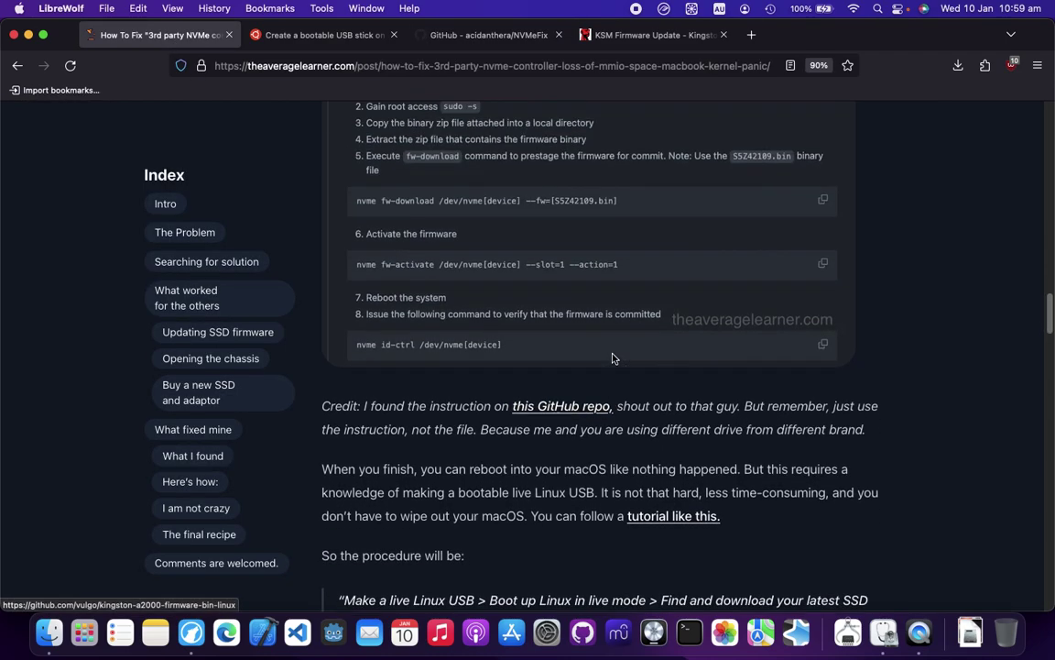
scroll(551, 317, up, 3)
scroll(606, 358, up, 3)
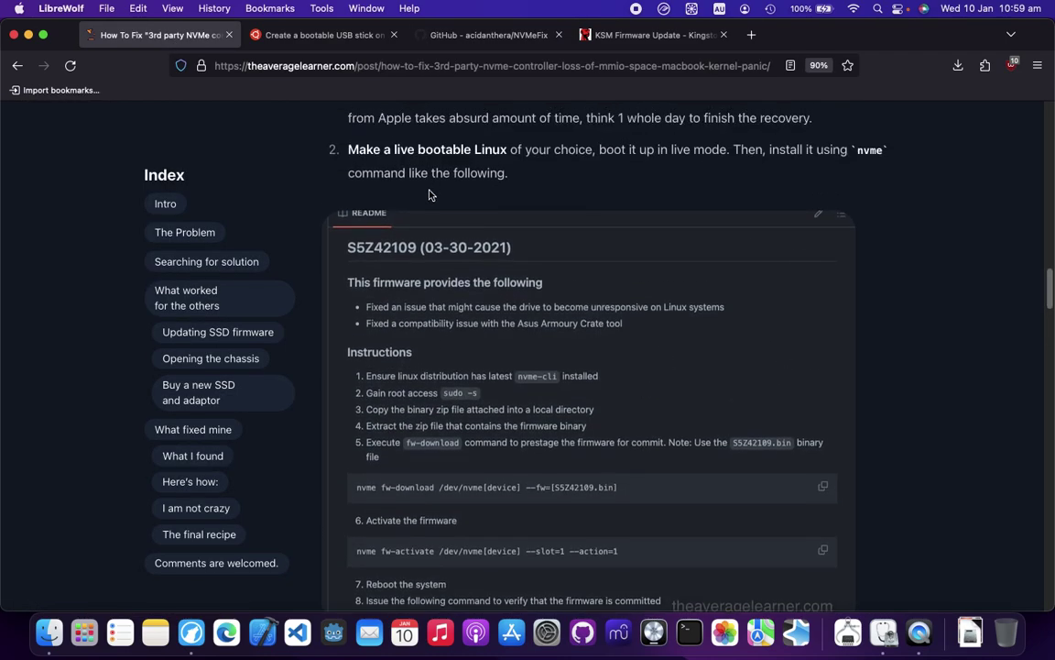
scroll(879, 289, down, 2)
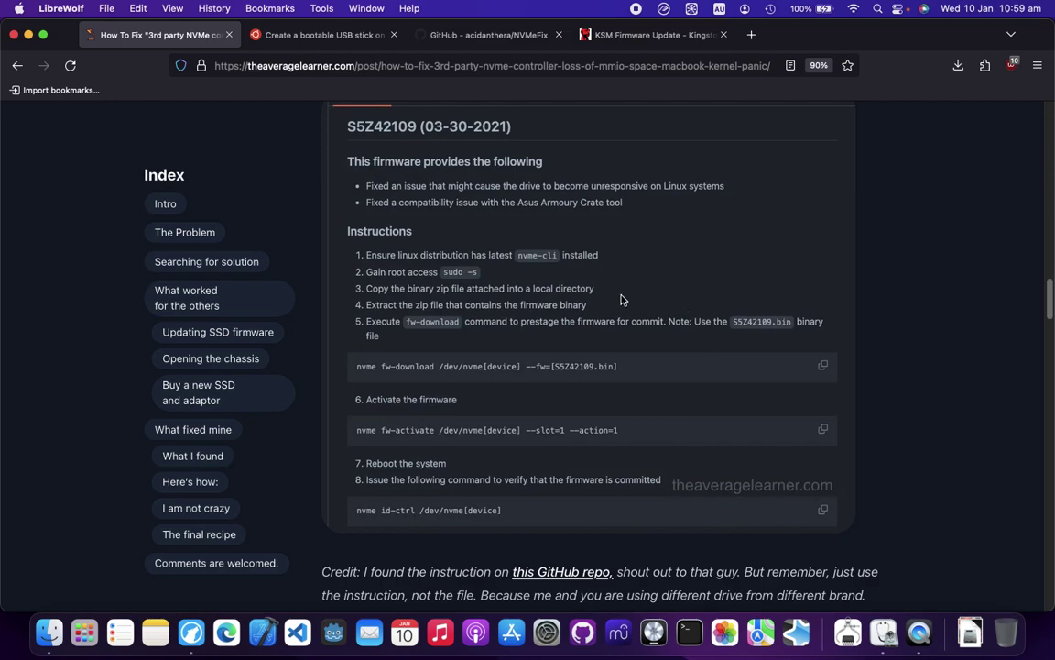
scroll(673, 351, up, 1)
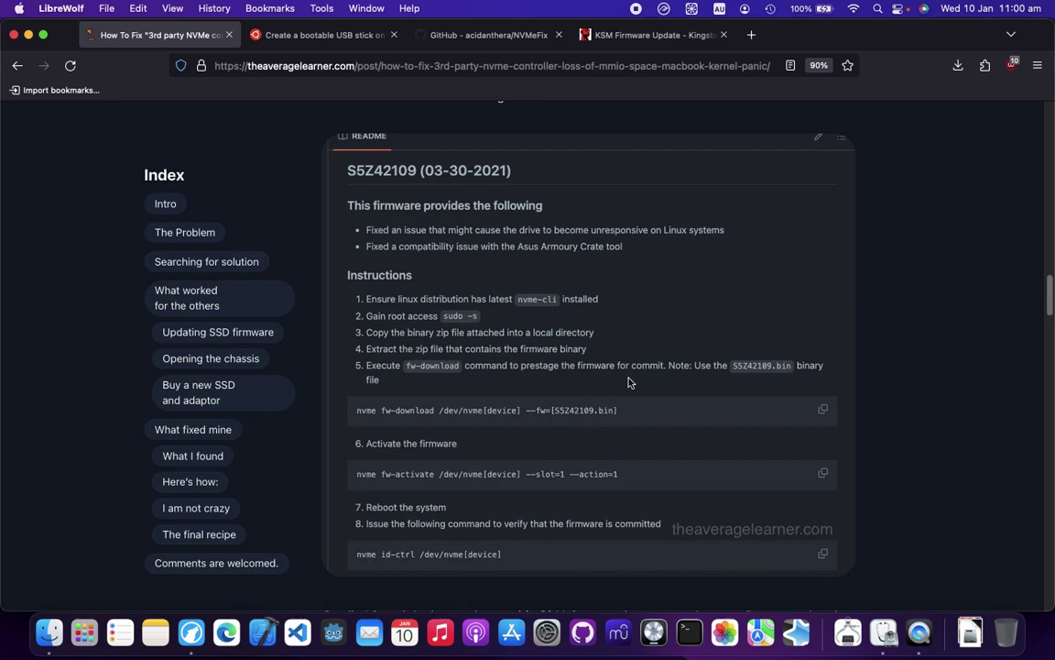
Step: Scroll down to the credit and open its 'this GitHub repo' link in a new tab
scroll(628, 379, down, 4)
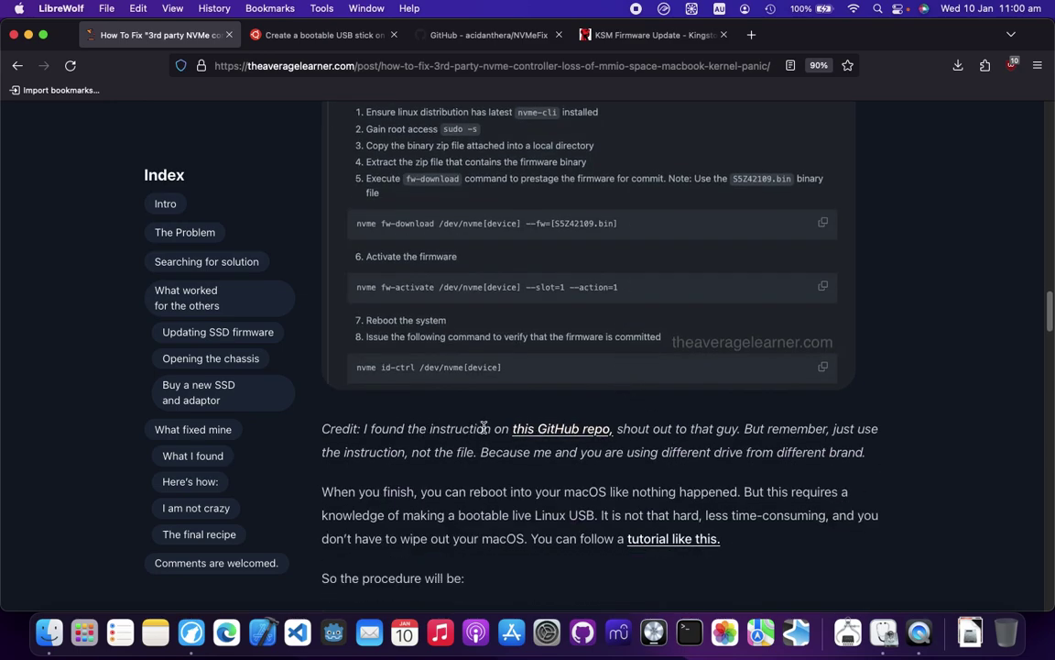
scroll(560, 431, down, 1)
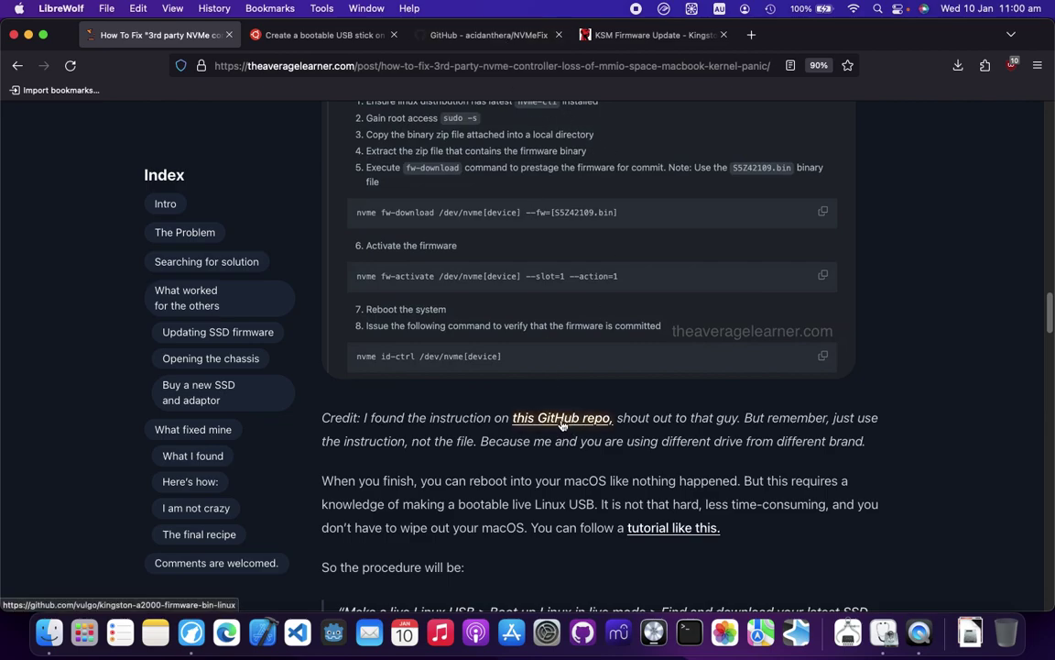
middle_click(555, 418)
scroll(555, 418, up, 1)
Step: View the kingston-a2000-firmware-bin-linux repository tab and scroll through its README
click(317, 34)
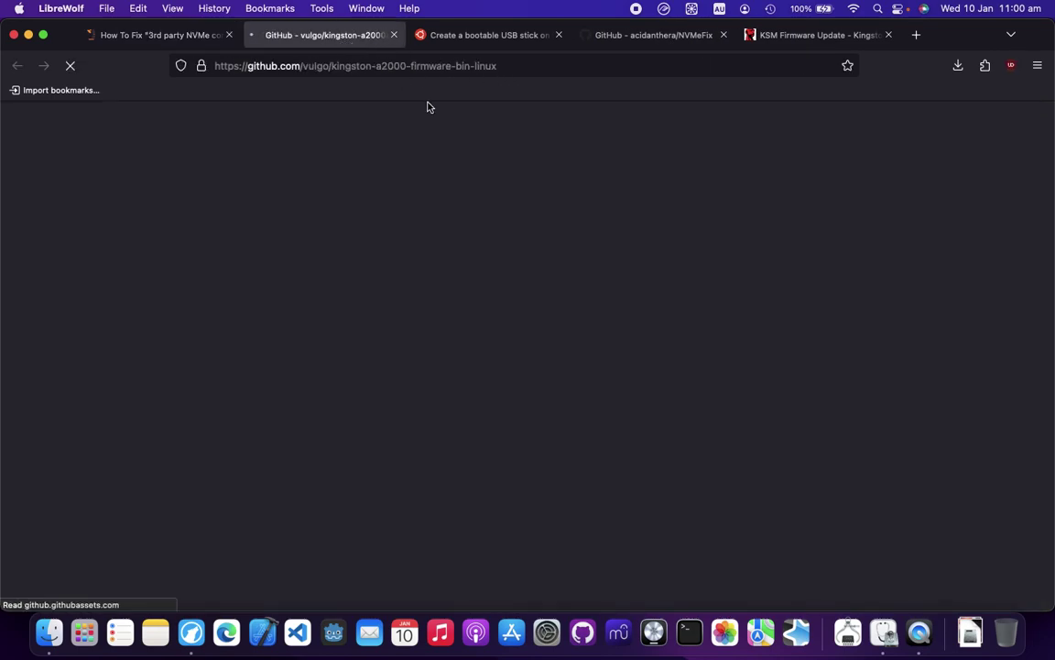
scroll(516, 334, down, 5)
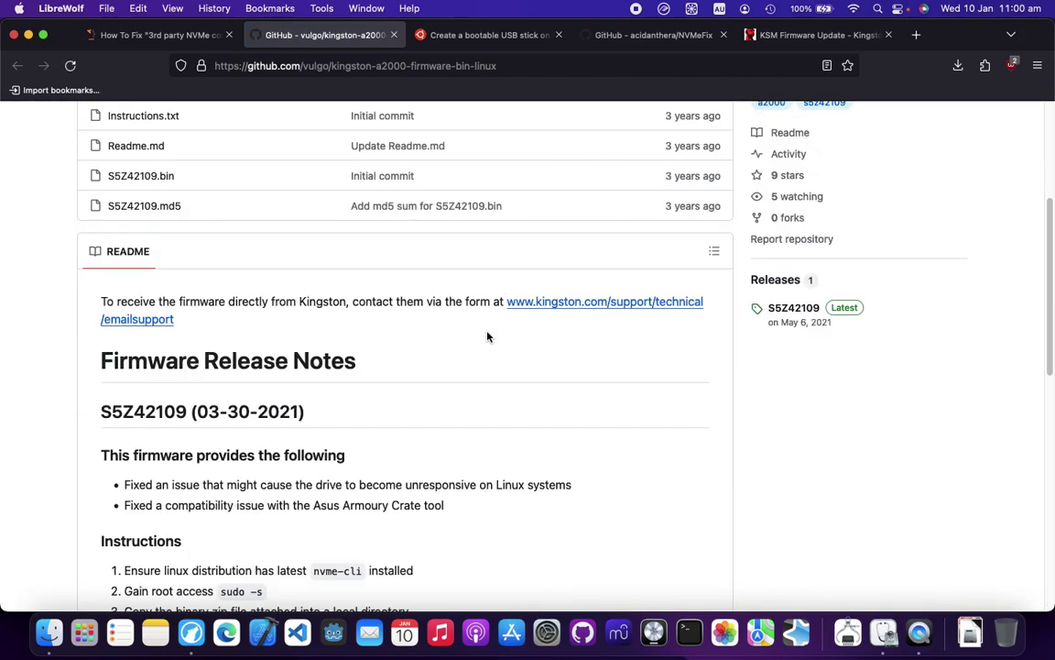
scroll(488, 337, down, 10)
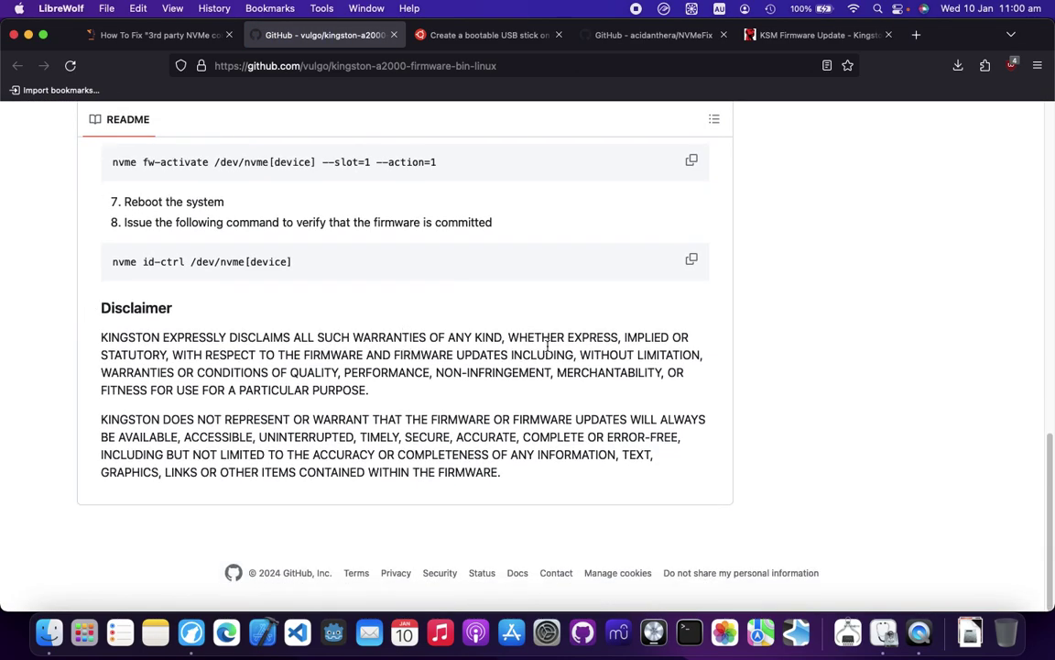
scroll(548, 344, up, 5)
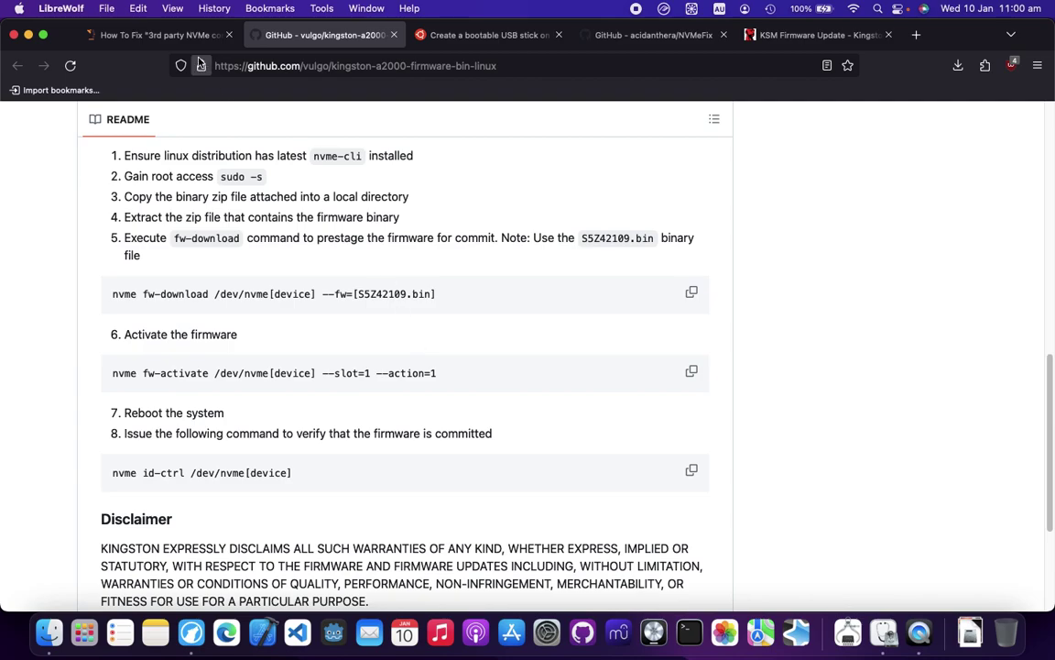
Step: Go back to the NVMe fix article and scroll up through it
click(168, 36)
scroll(827, 283, up, 3)
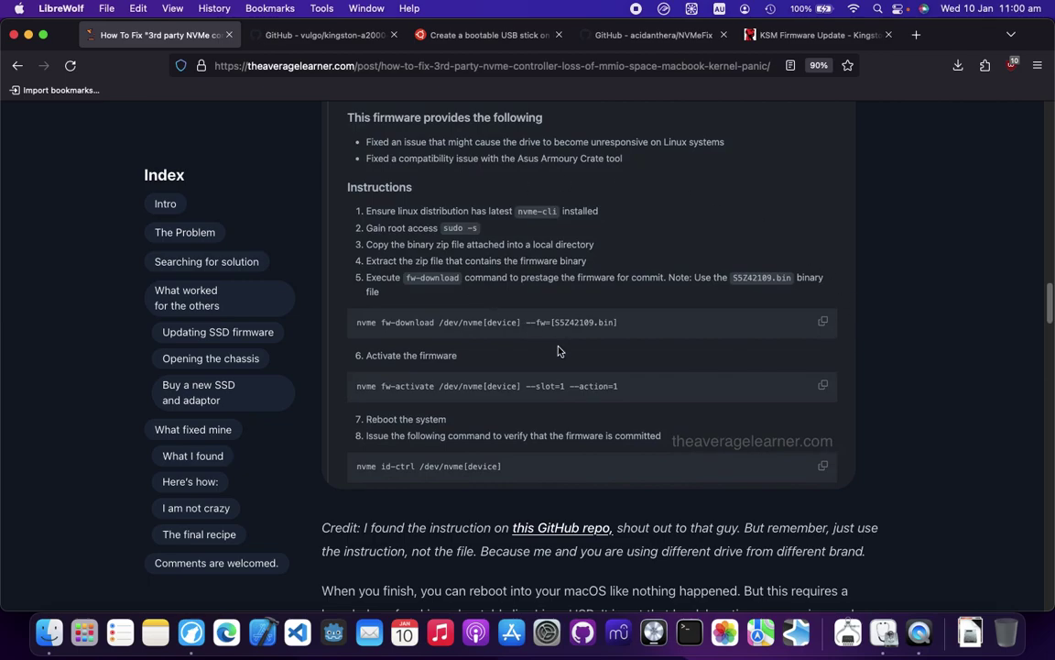
scroll(560, 350, up, 2)
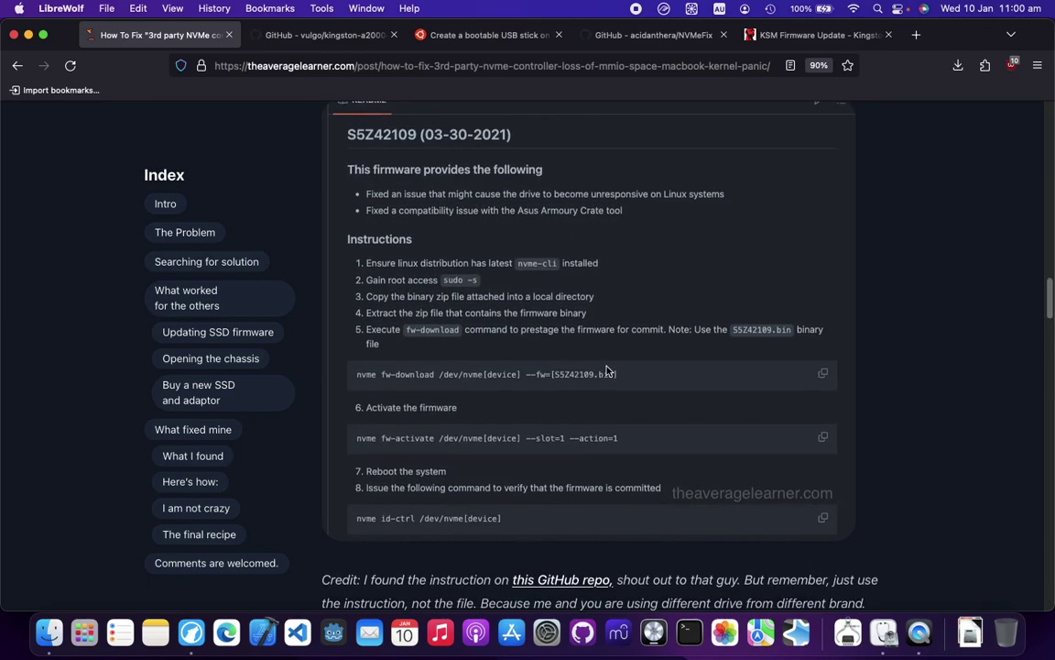
scroll(606, 370, up, 1)
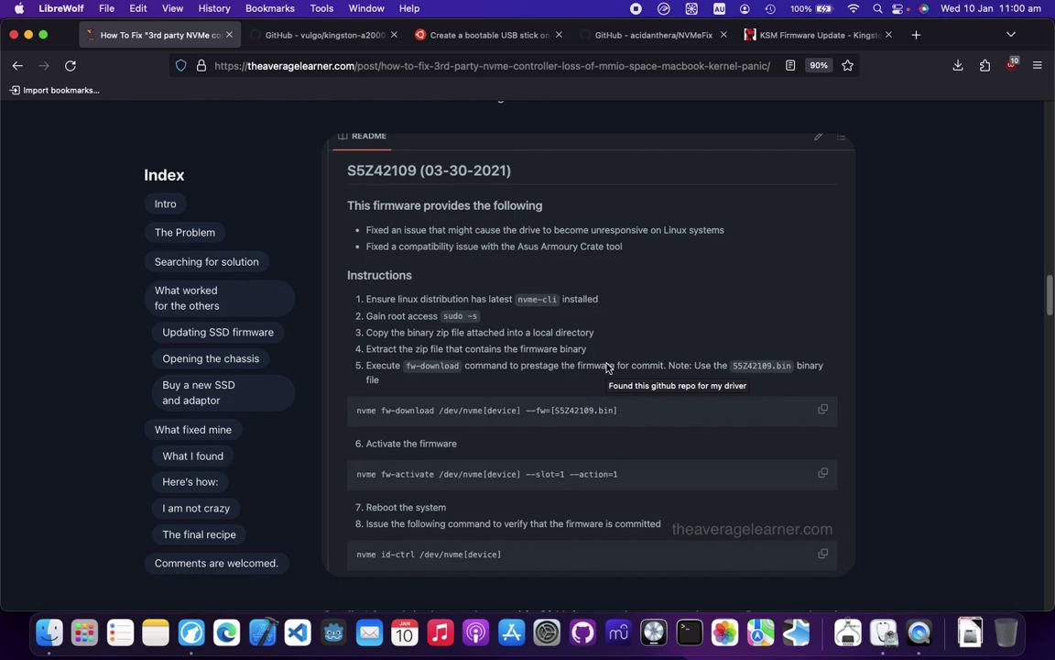
key(super+space)
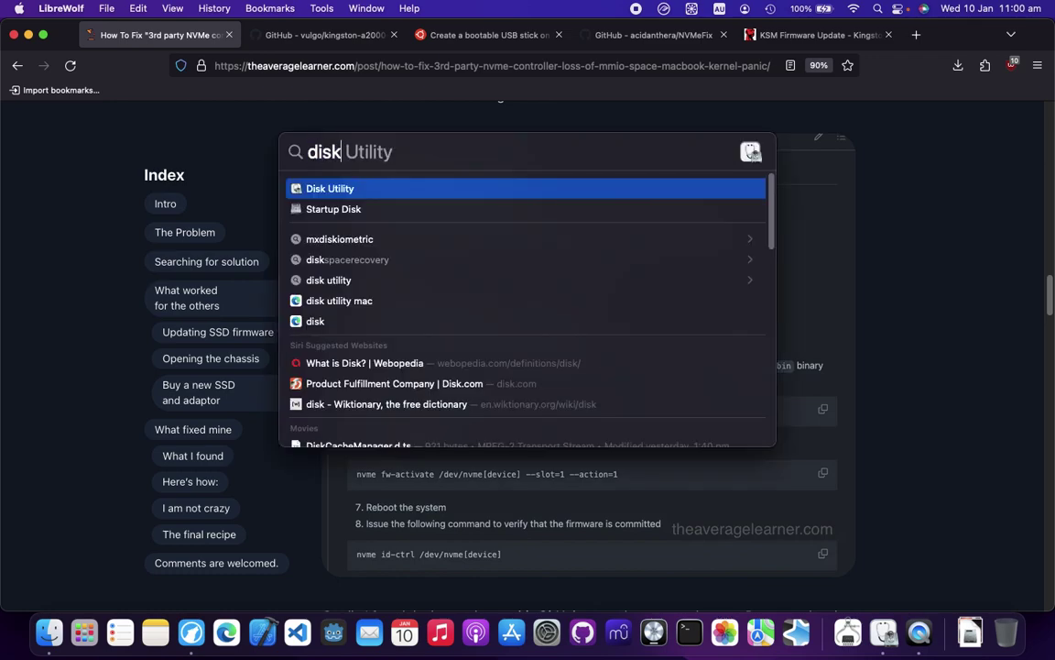
Step: Recheck the KINGSTON drive name in Disk Utility, then return to Kingston's firmware page in LibreWolf
key(Return)
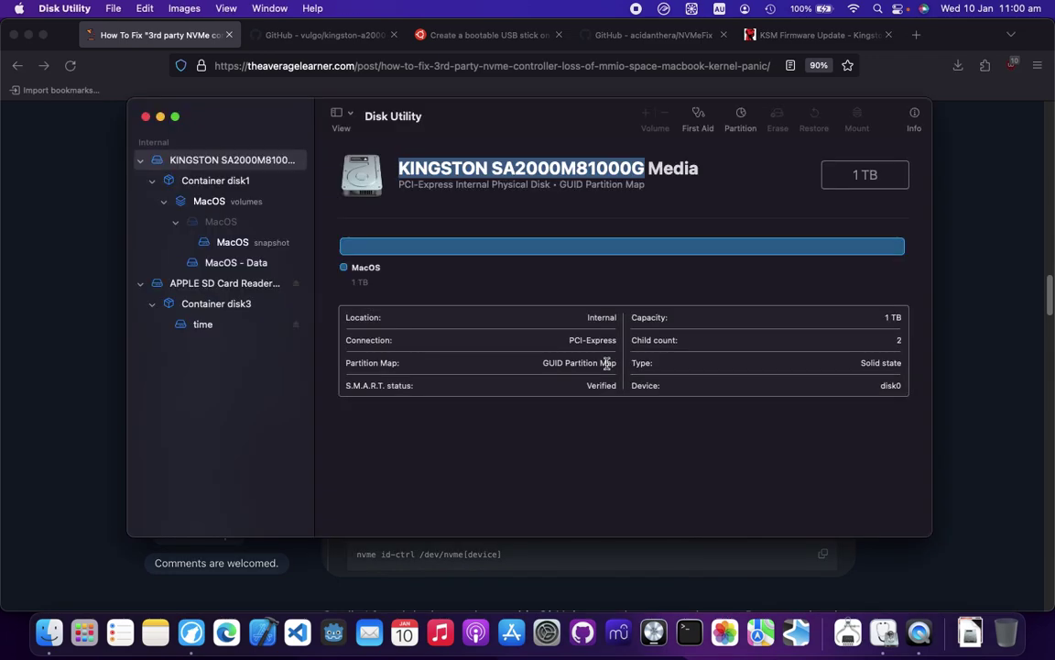
click(420, 168)
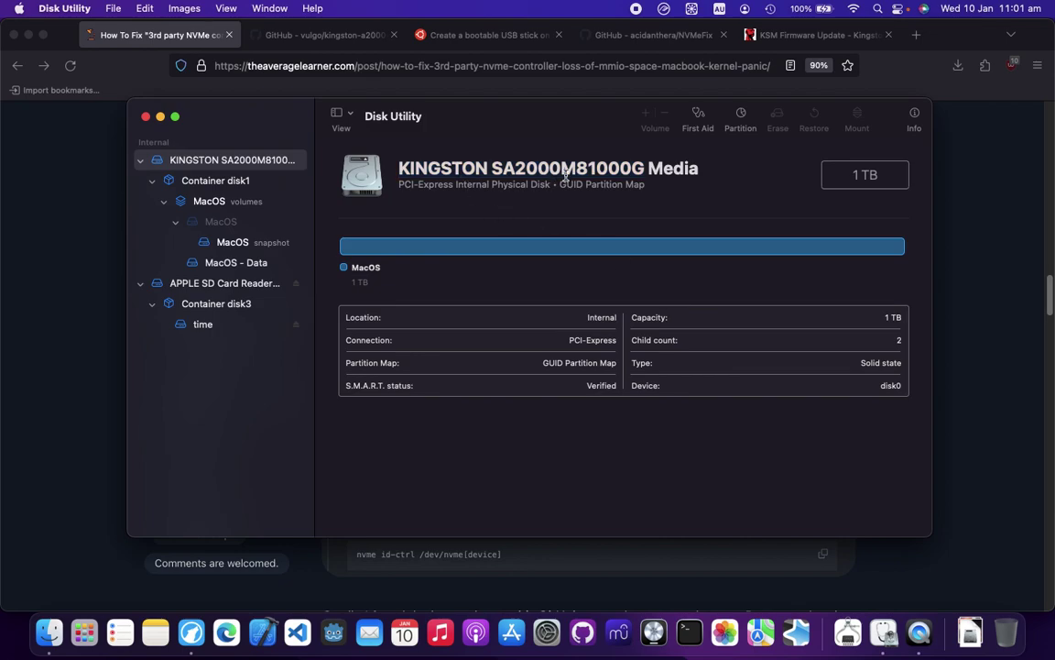
double_click(439, 175)
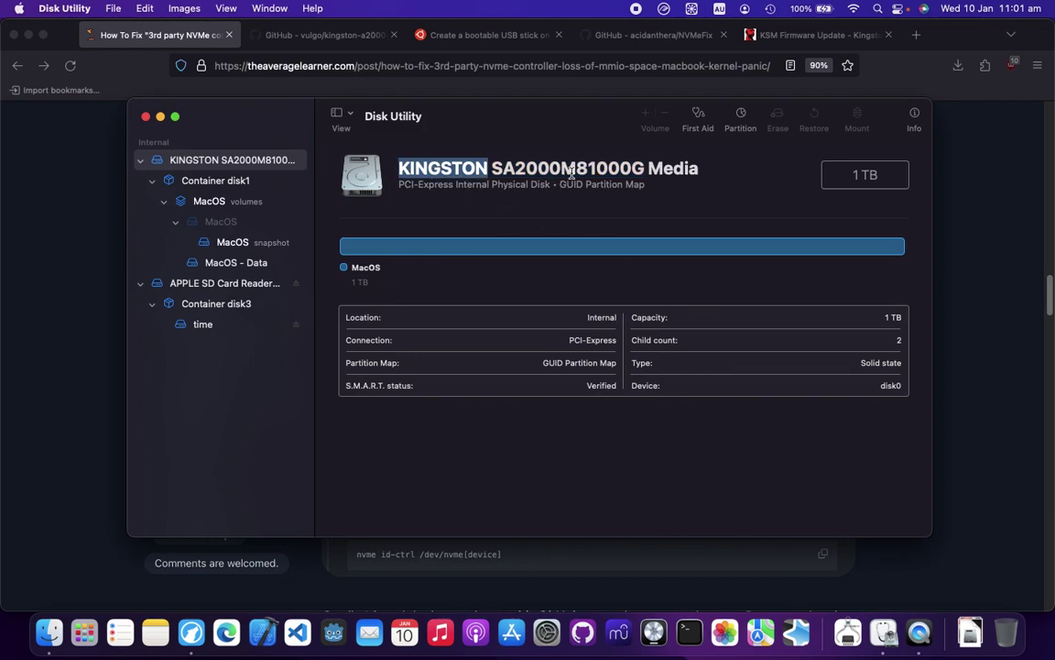
click(934, 203)
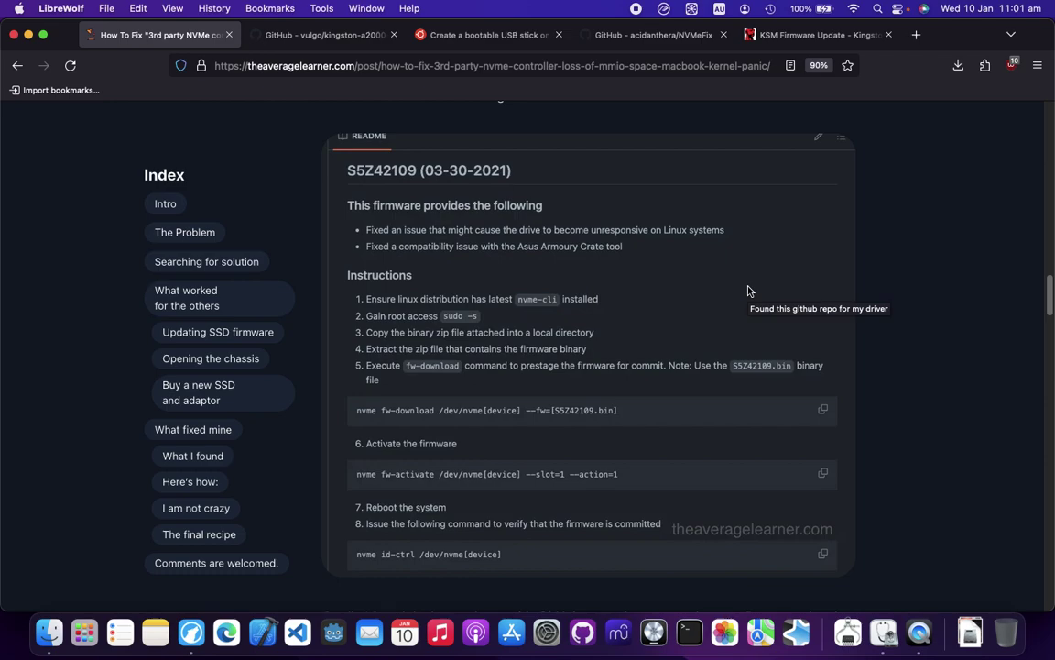
click(806, 37)
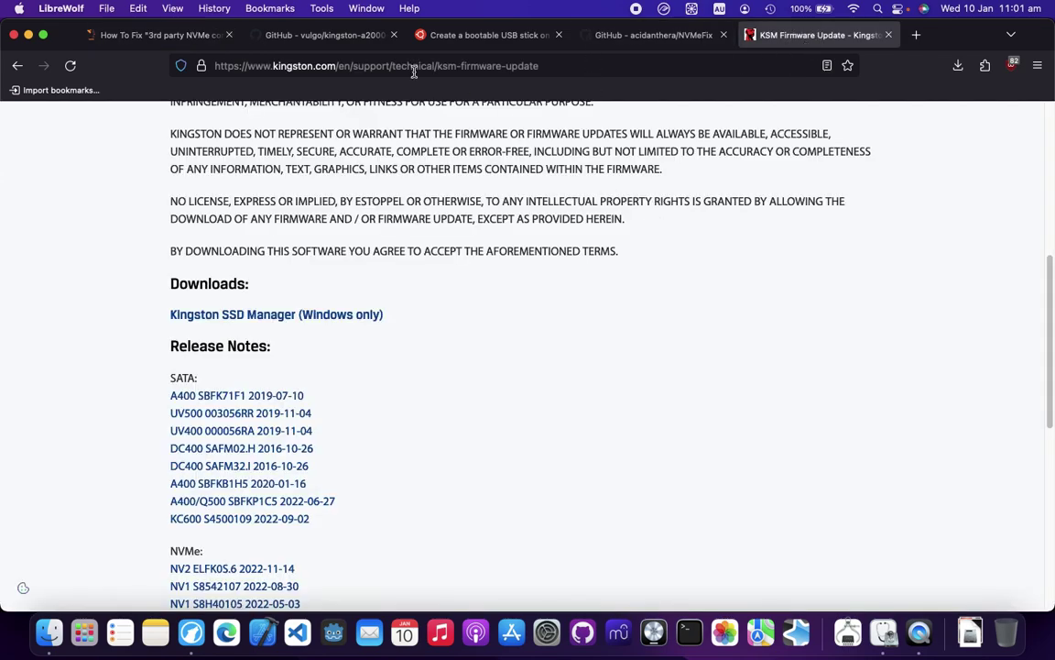
Step: Compare the article with Kingston's firmware page, highlighting its SATA release notes and licence terms
click(160, 35)
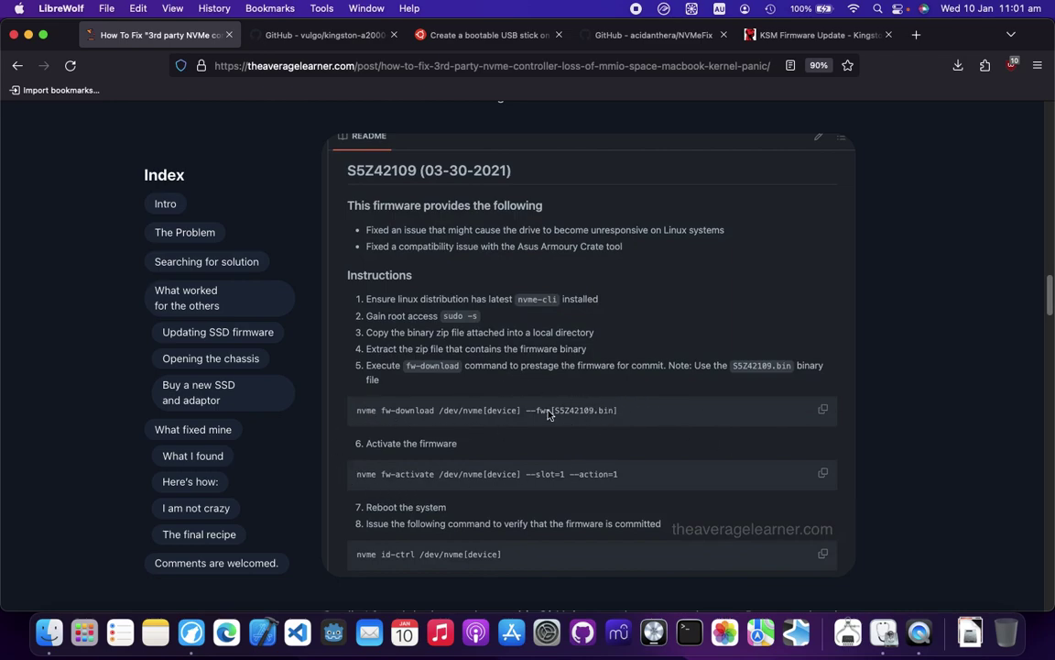
click(816, 35)
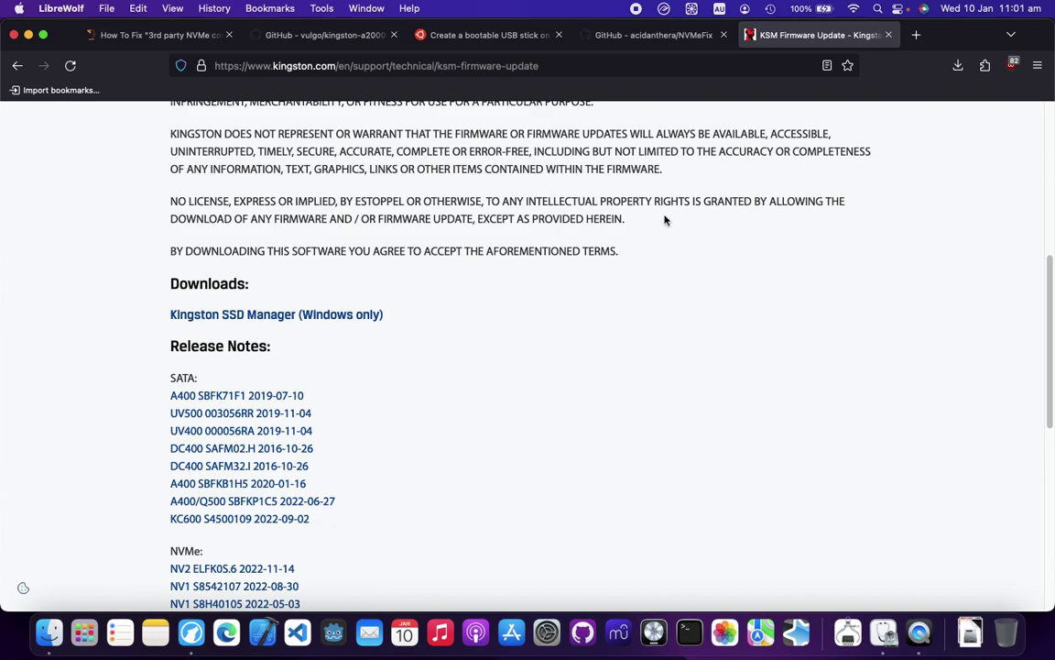
drag(556, 333, 391, 289)
click(430, 248)
drag(324, 200, 446, 313)
click(657, 277)
Step: Flip between the article, Kingston and NVMeFix tabs, ending on Kingston's NVMe release notes
click(180, 37)
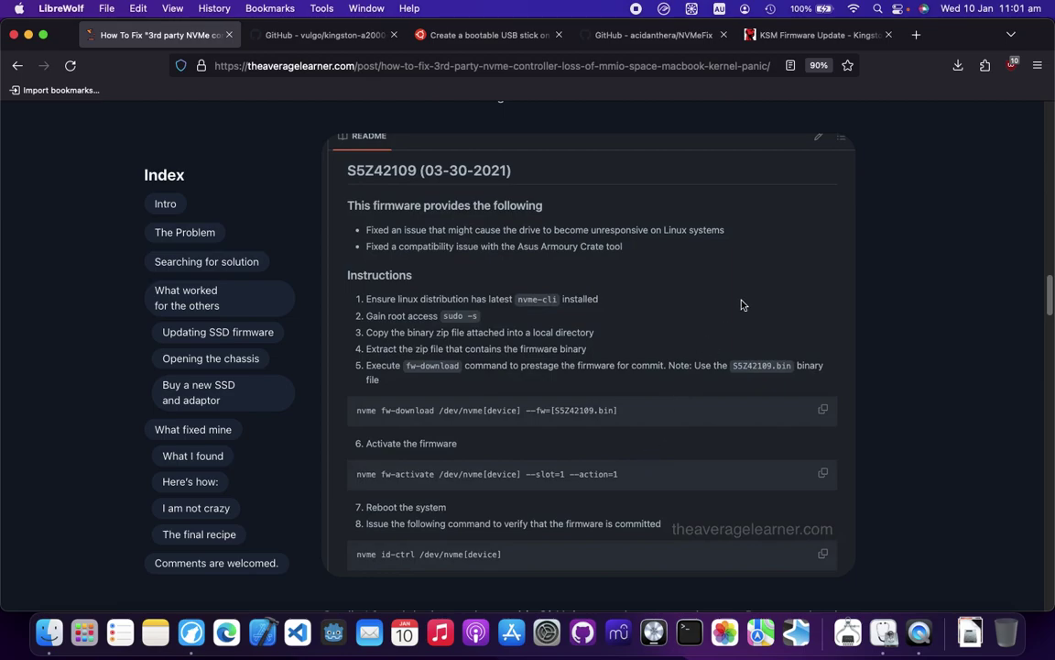
click(818, 36)
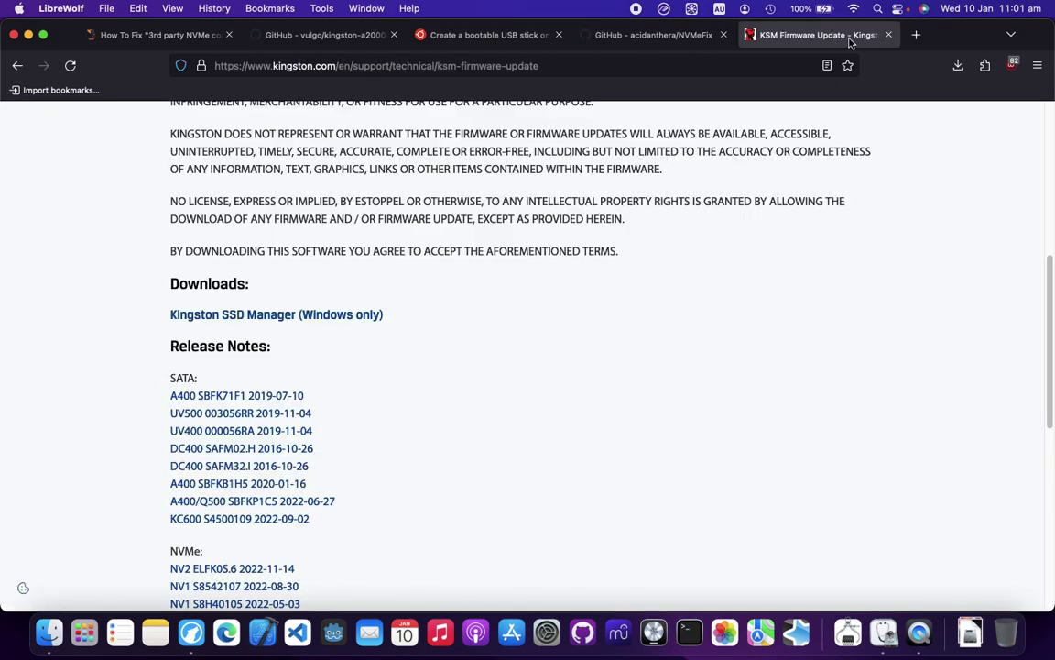
click(687, 35)
click(822, 39)
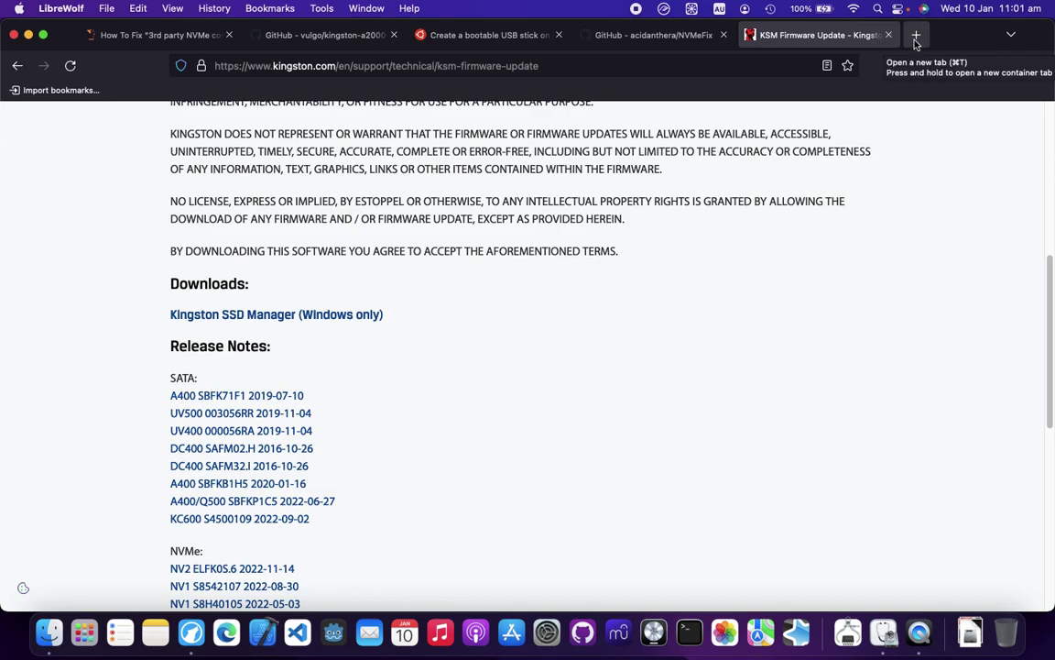
Step: Go back to the search and change the query to 'KINGSTON a2000 driver download'
click(15, 68)
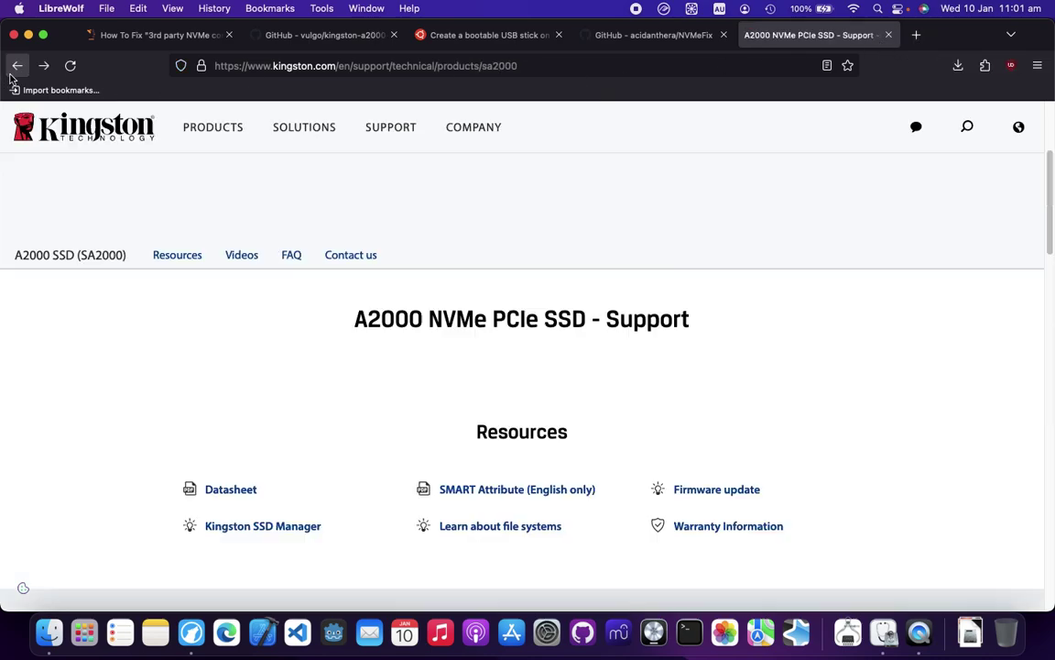
click(11, 77)
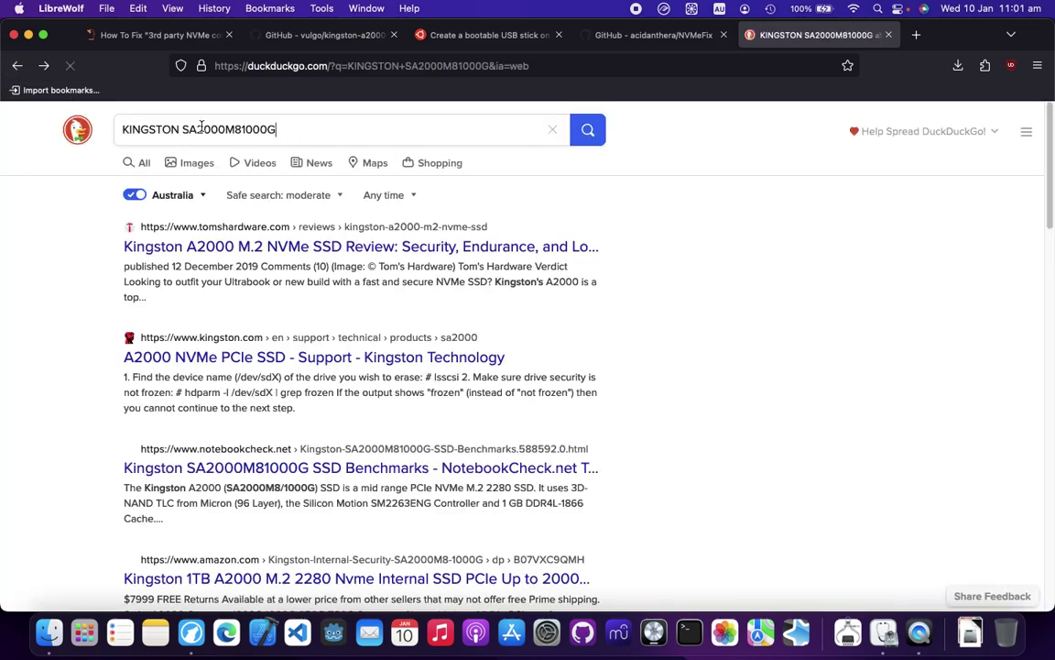
click(217, 127)
double_click(217, 128)
text(a2000)
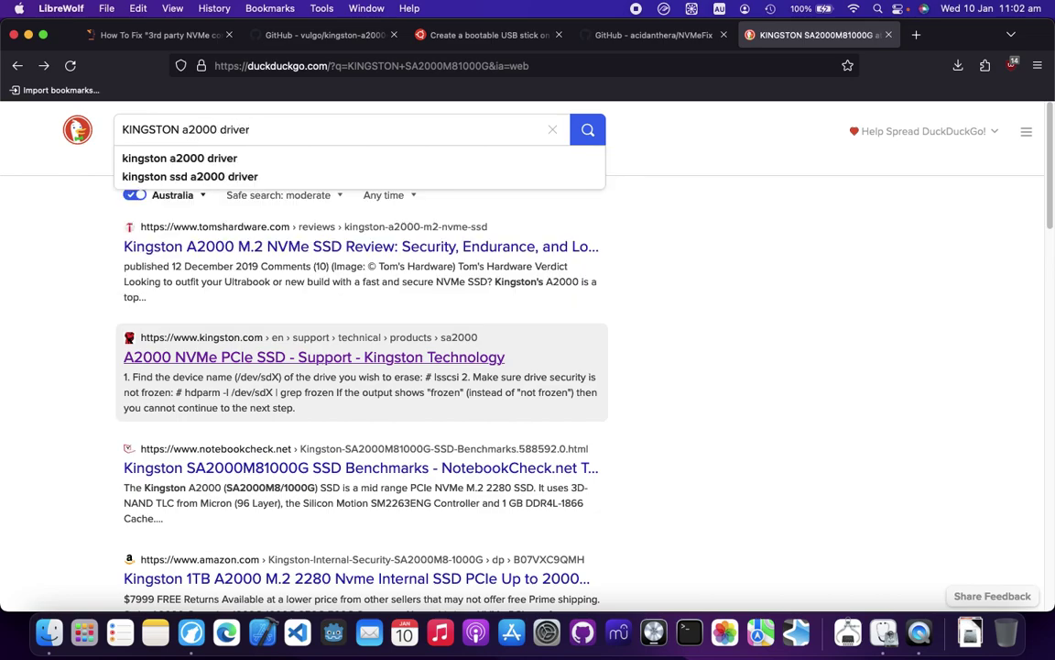
text(driver download)
key(Return)
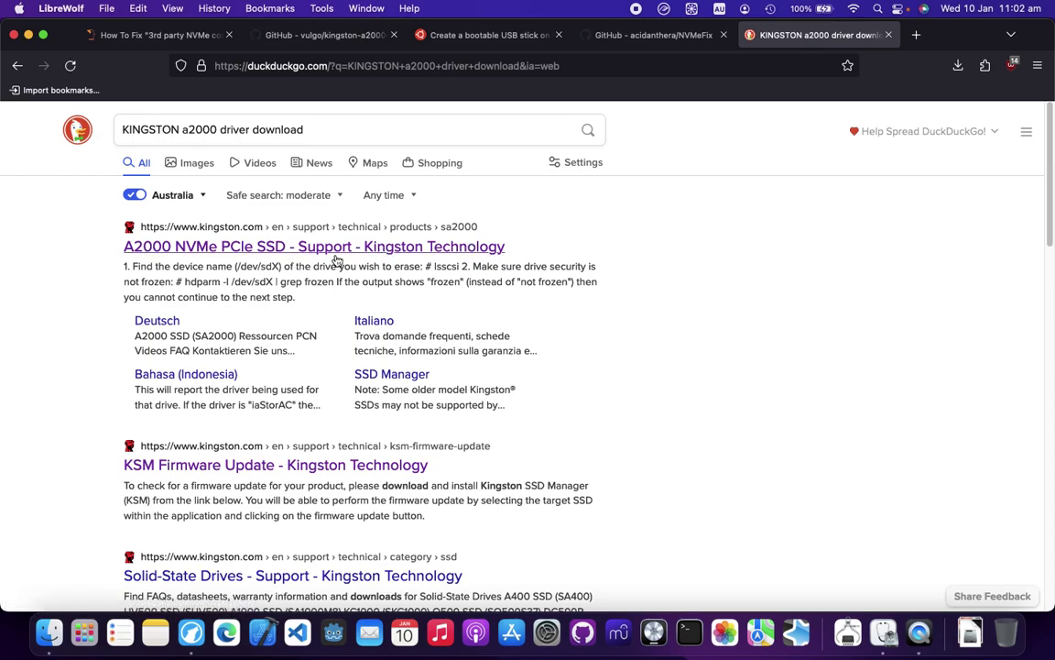
Step: Add 'bin' to the Kingston A2000 driver download search and rerun it
scroll(426, 281, down, 10)
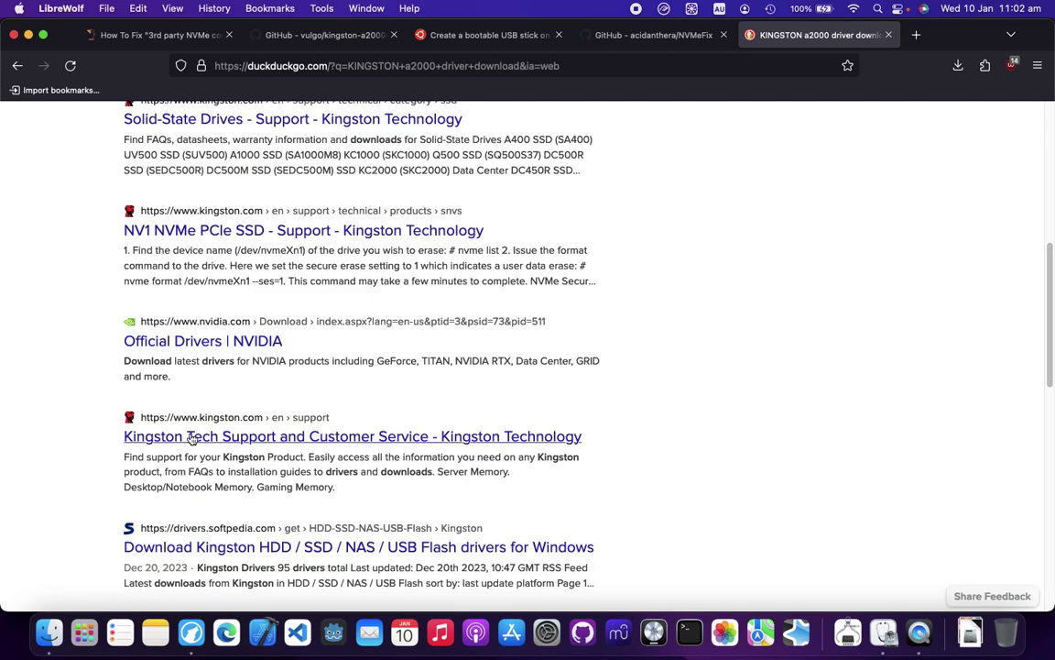
scroll(271, 348, down, 6)
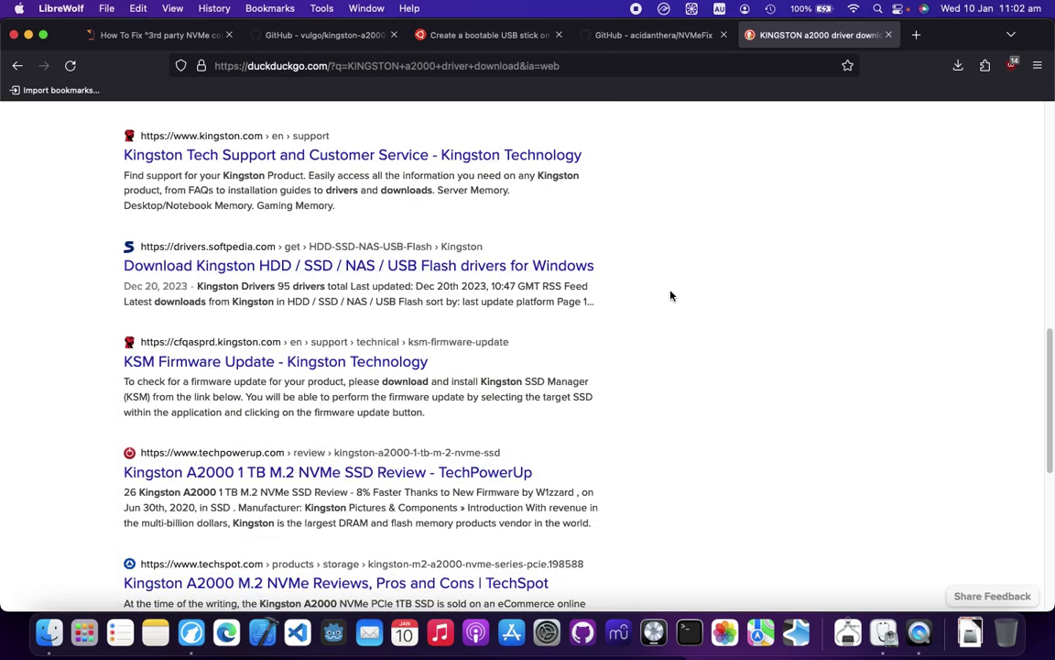
scroll(530, 240, up, 15)
text(bin)
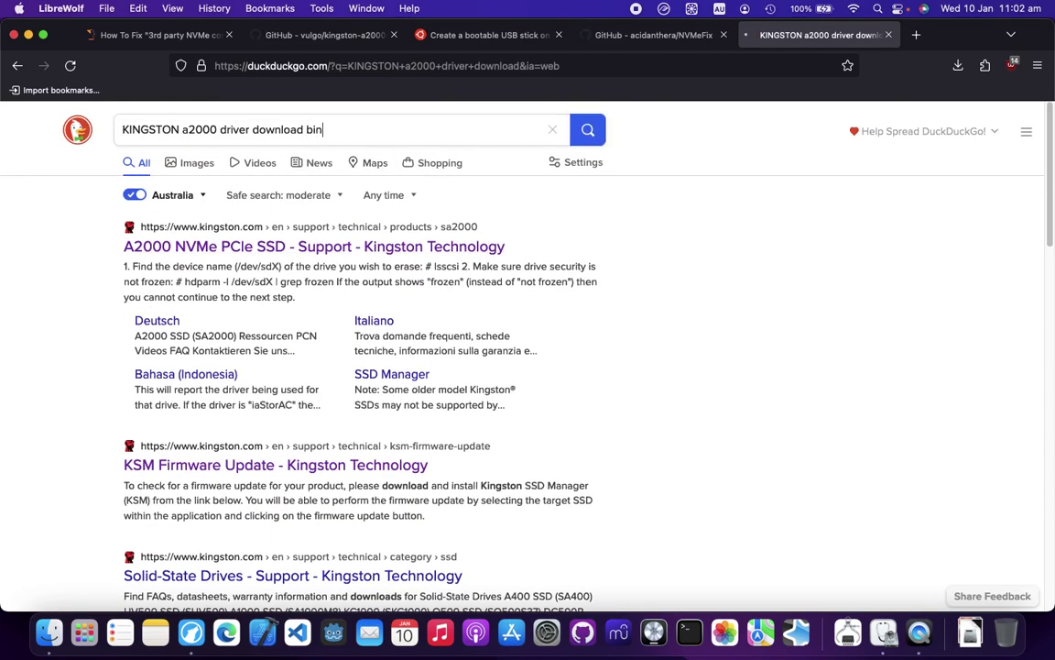
key(Return)
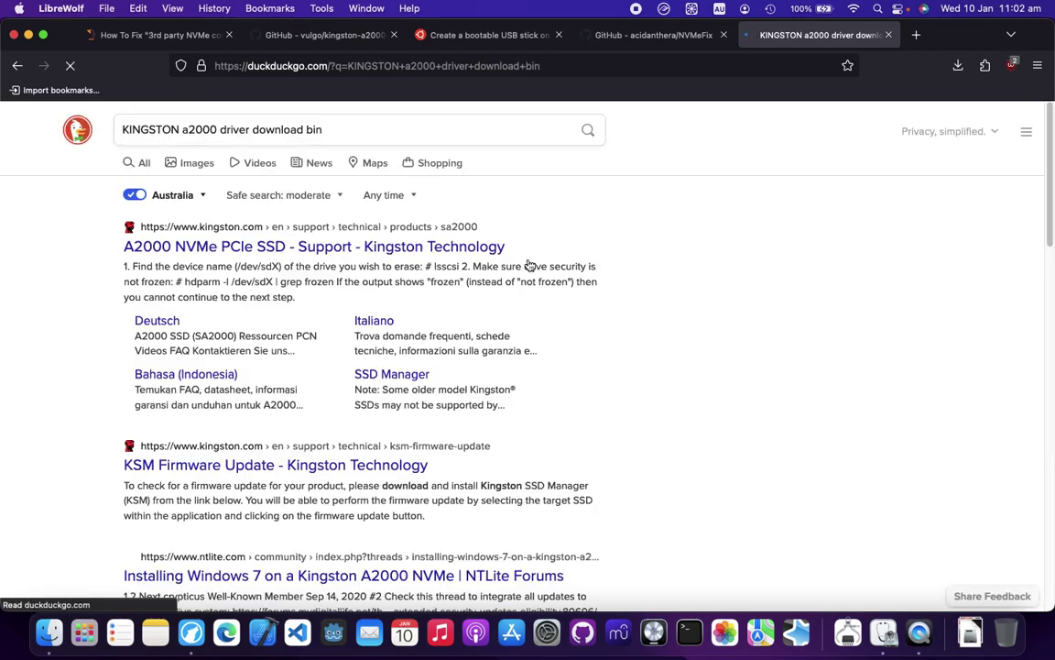
Step: Open the NTLite Windows 7 thread in the background and pick the kingston-a2000-firmware-bin-linux GitHub result
scroll(346, 320, down, 5)
scroll(345, 320, down, 5)
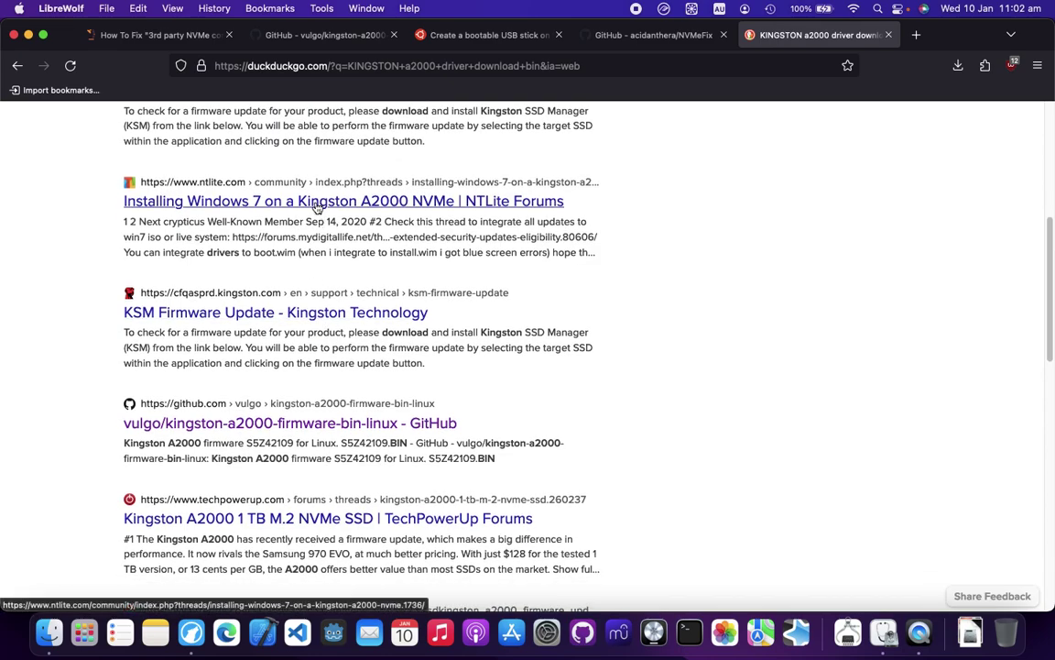
super+click(306, 201)
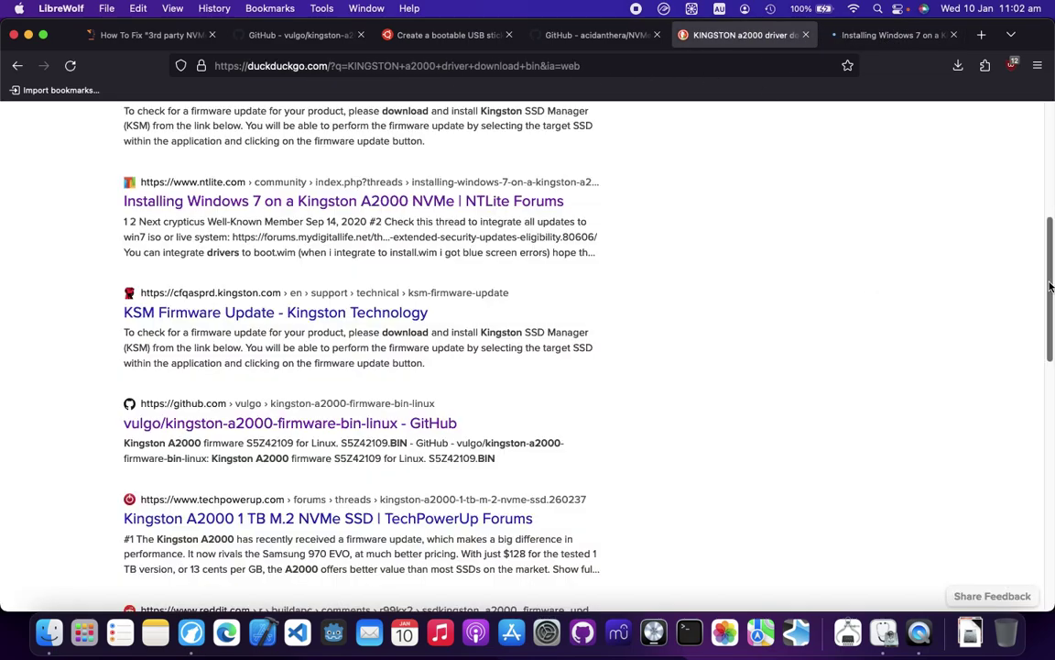
scroll(391, 396, down, 1)
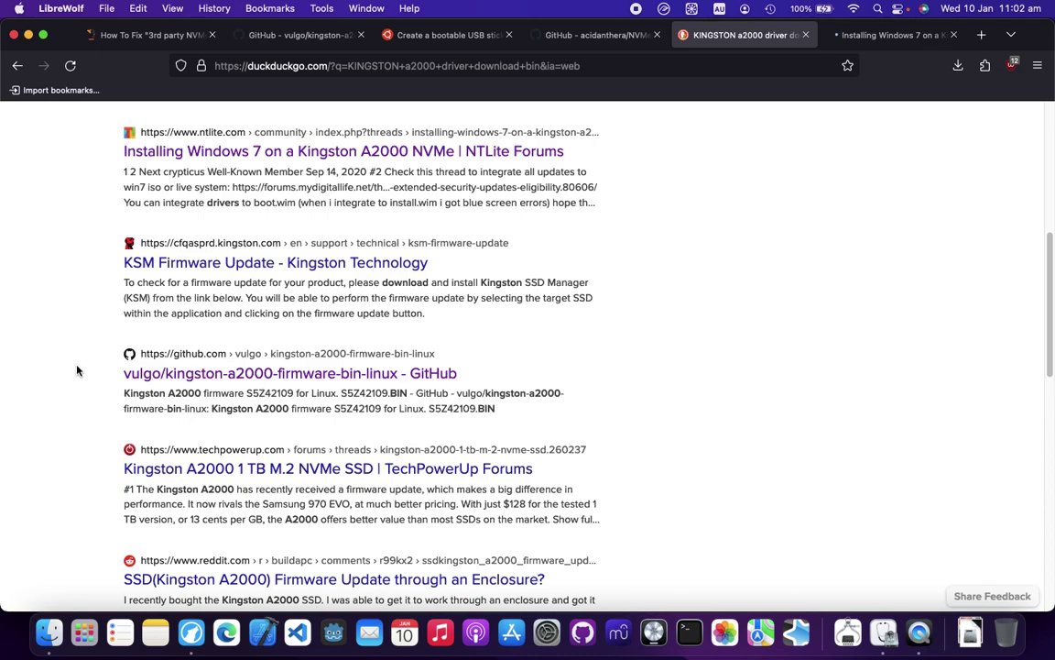
drag(78, 370, 490, 417)
click(445, 403)
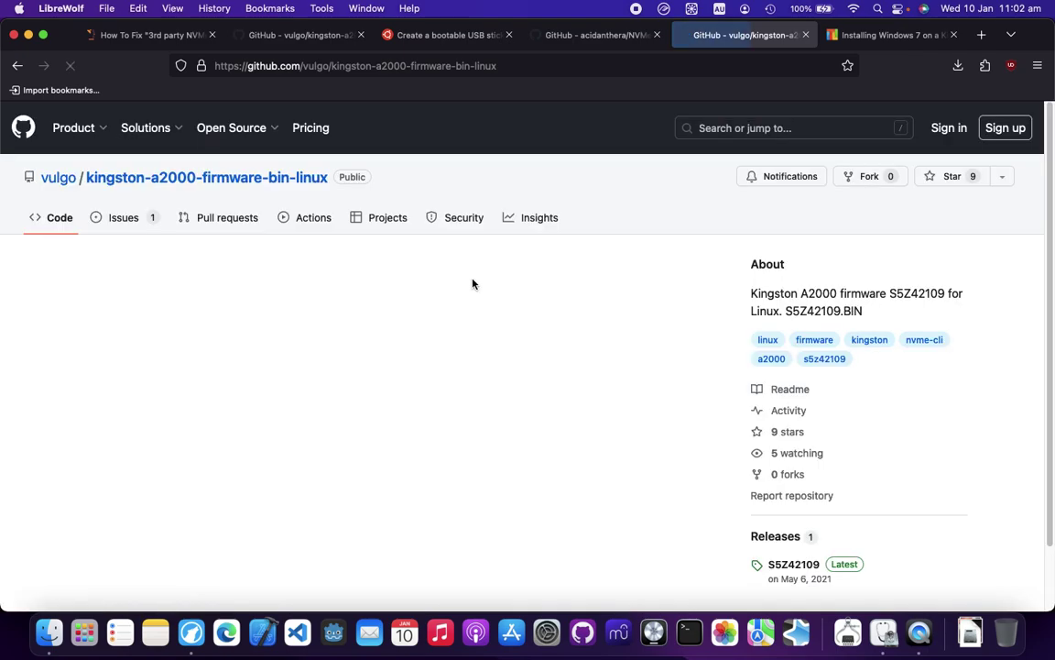
Step: Read through the GitHub repo's S5Z42109 firmware release notes
scroll(495, 327, down, 1)
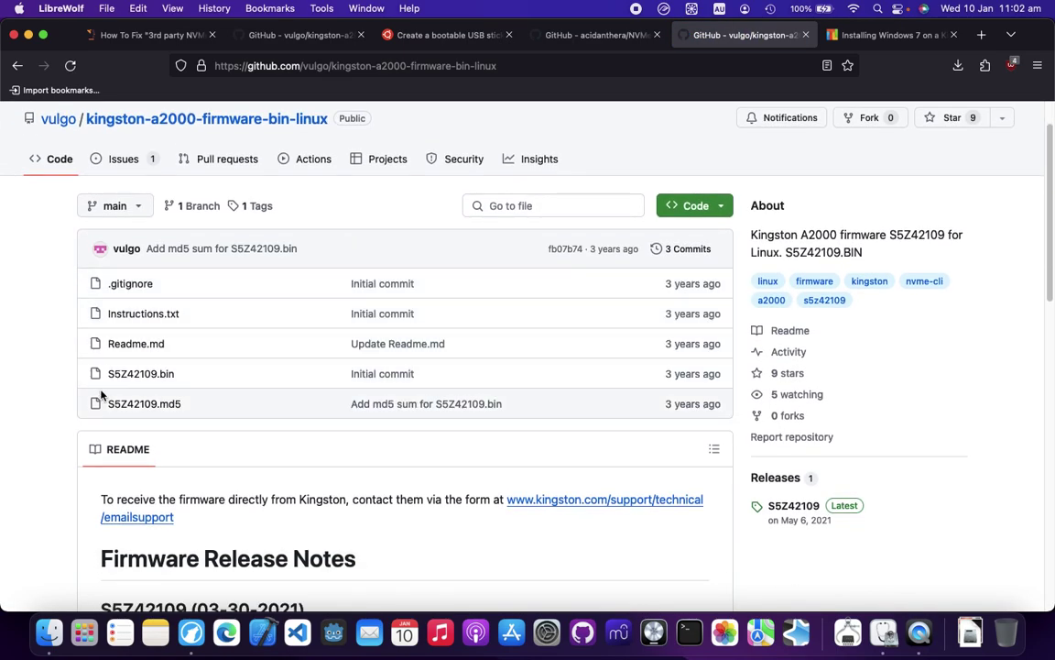
scroll(507, 346, down, 4)
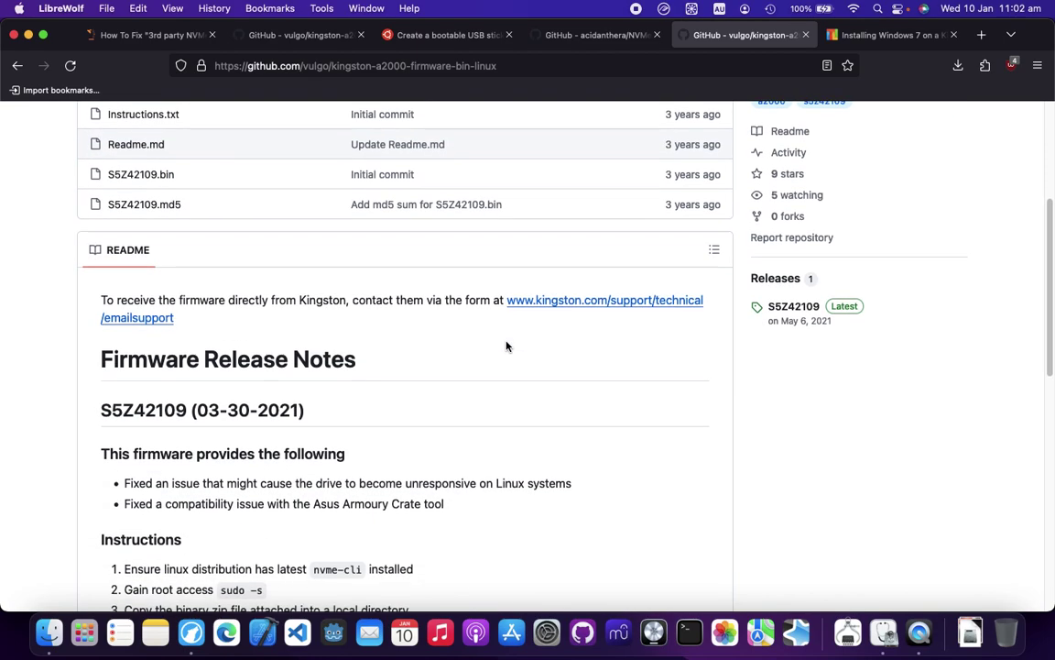
scroll(507, 342, down, 2)
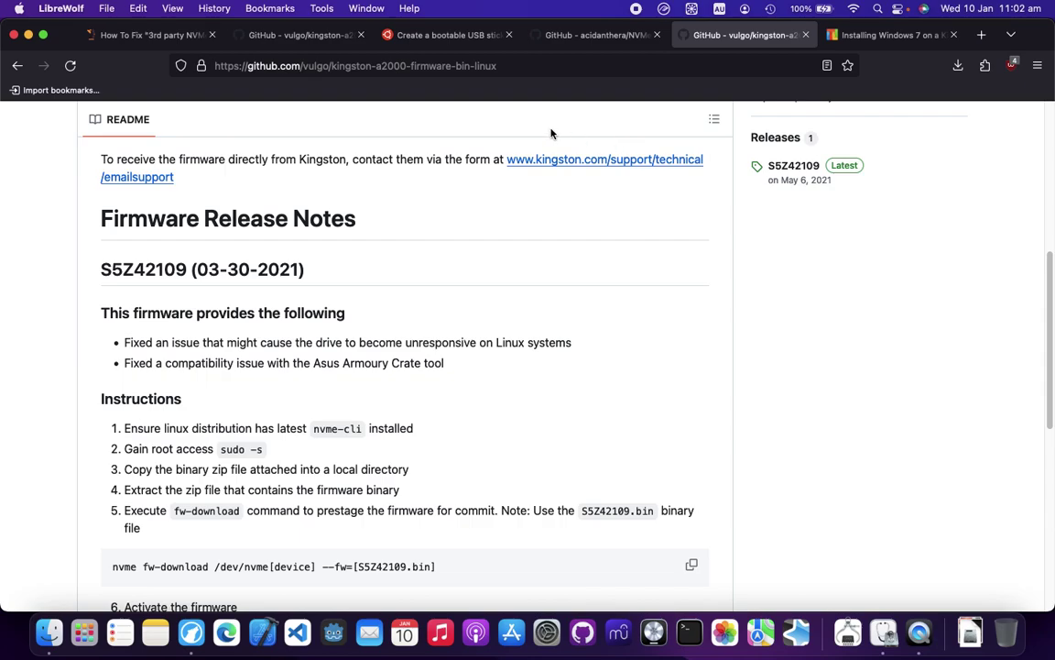
Step: Highlight the article's Updating SSD firmware paragraphs, then return to the GitHub repository
click(151, 35)
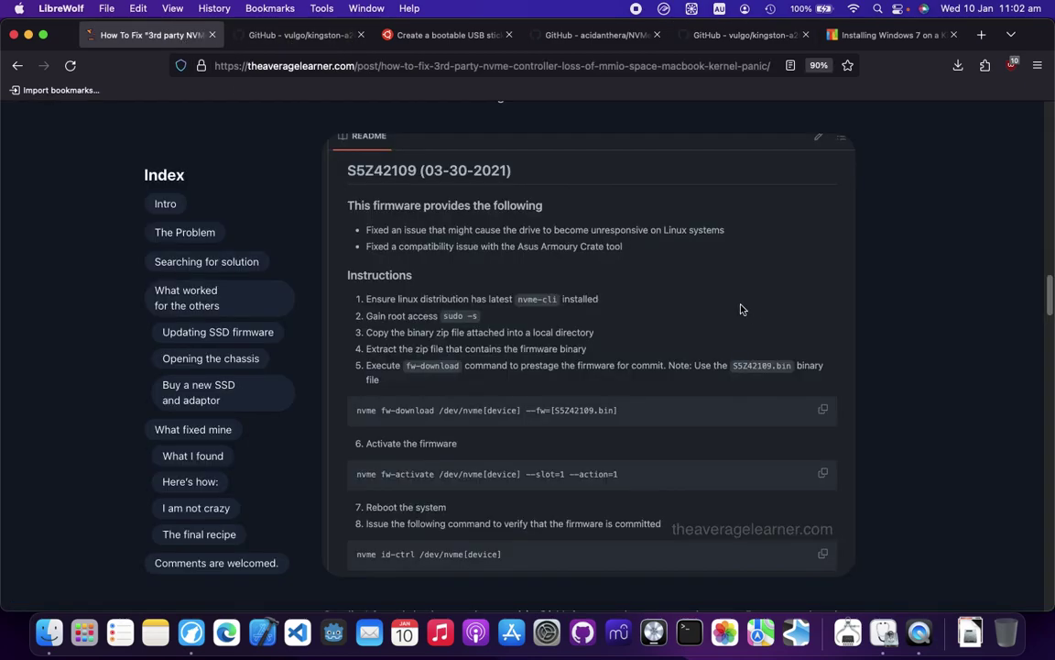
scroll(742, 309, up, 10)
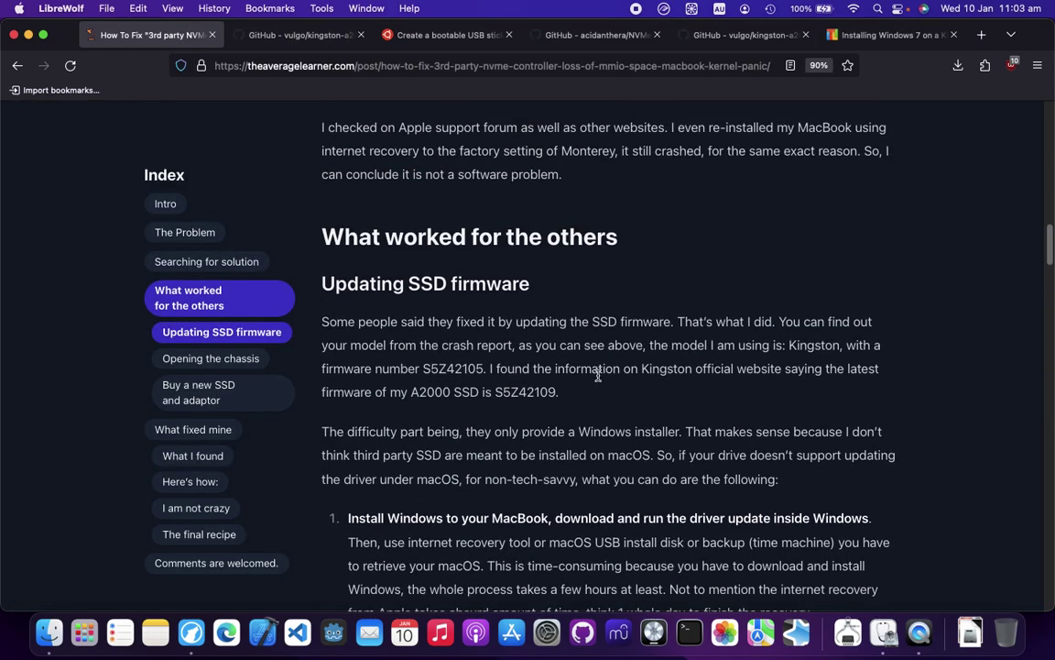
scroll(598, 375, down, 3)
drag(340, 160, 650, 361)
click(649, 362)
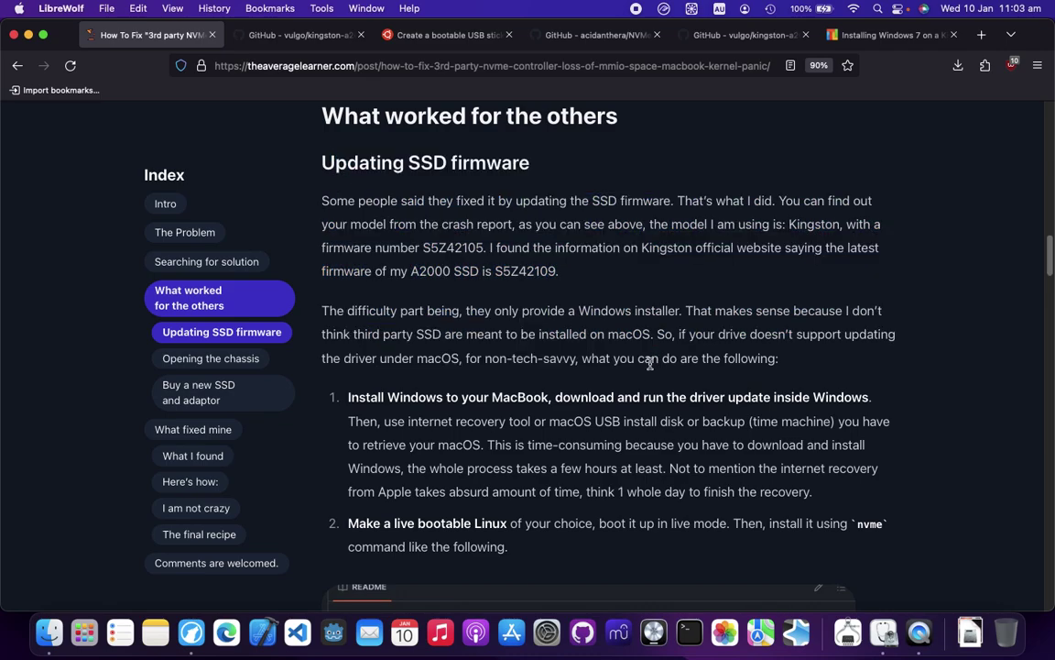
scroll(646, 371, down, 2)
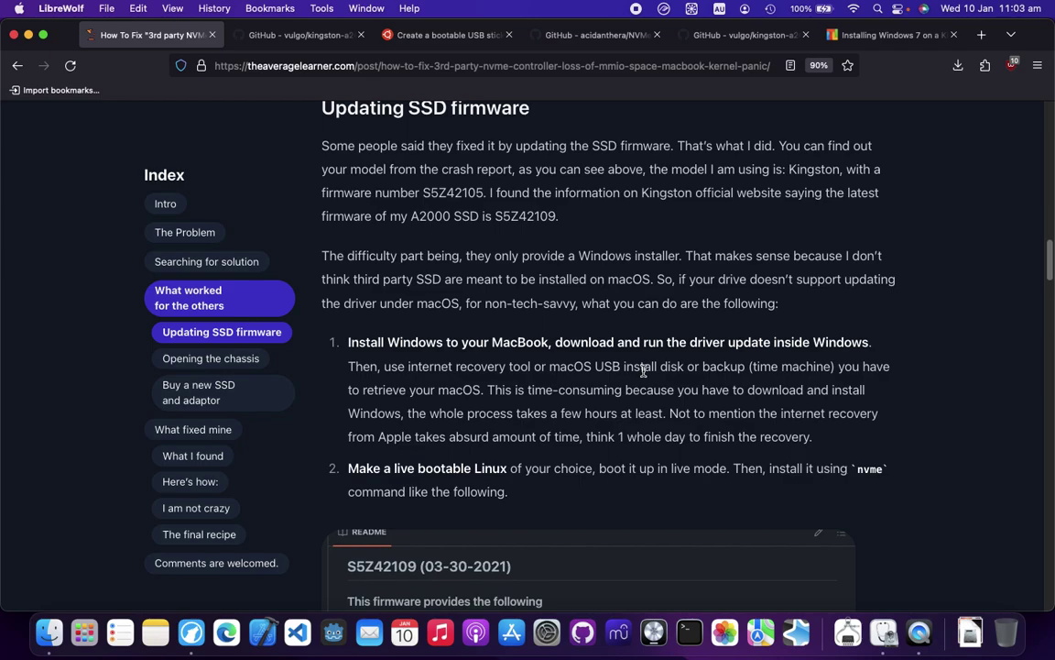
click(719, 35)
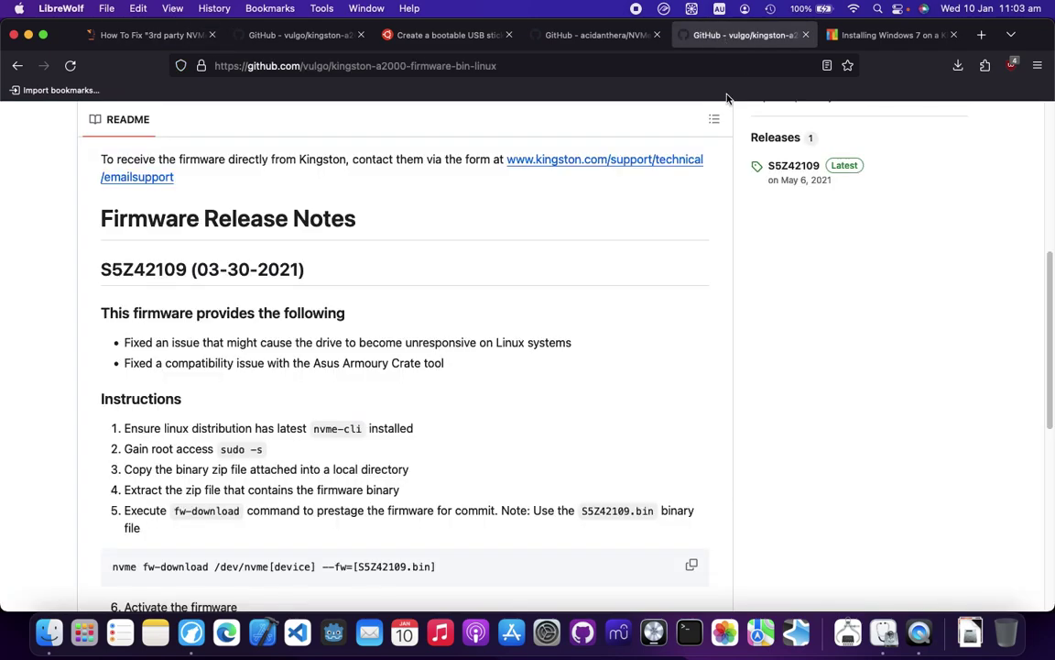
Step: Look through the NTLite thread on installing Windows 7 on a Kingston A2000
click(889, 34)
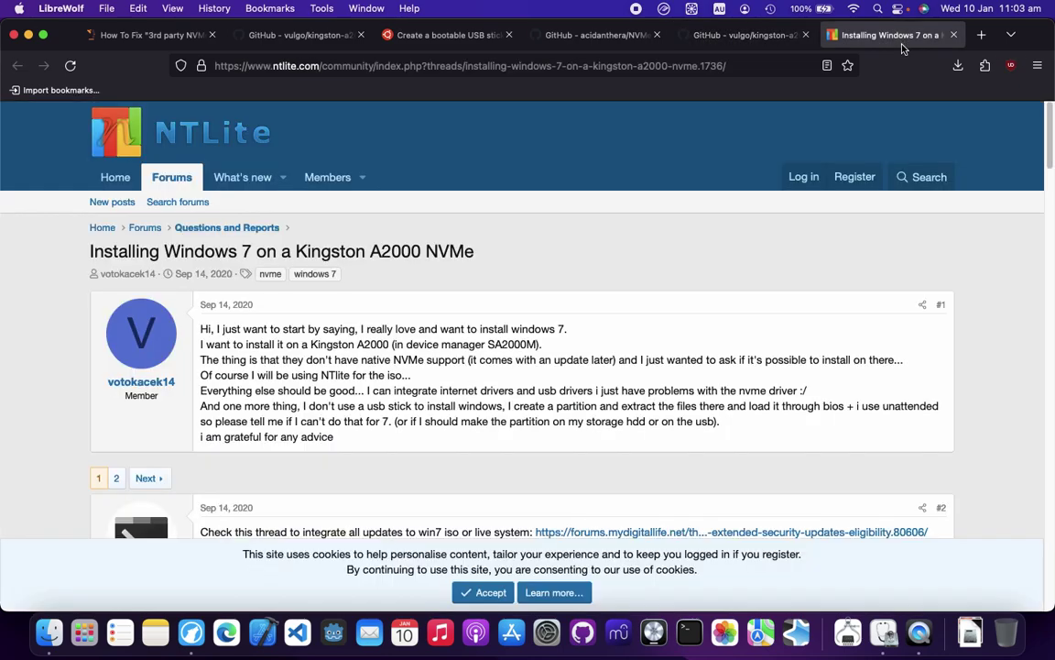
scroll(646, 205, down, 10)
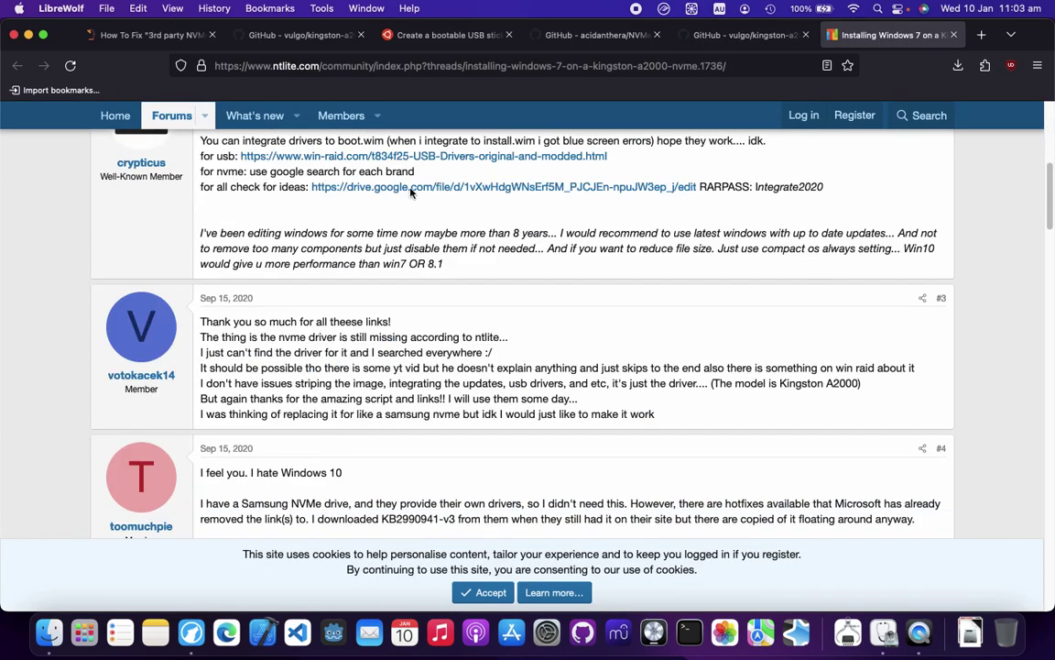
scroll(361, 240, up, 2)
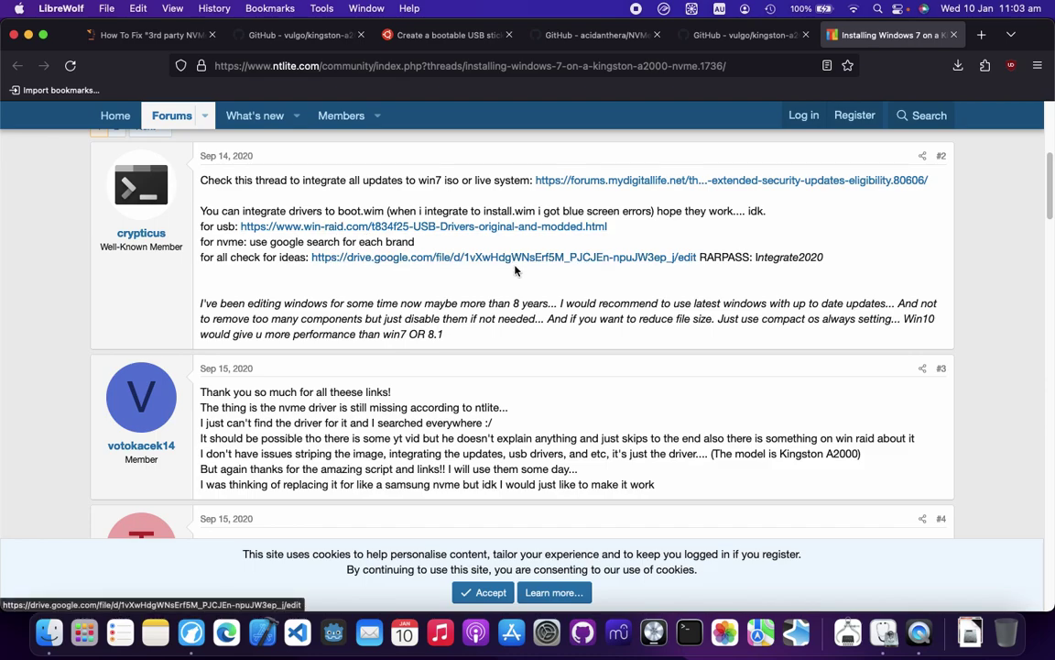
scroll(467, 286, down, 9)
scroll(467, 285, down, 11)
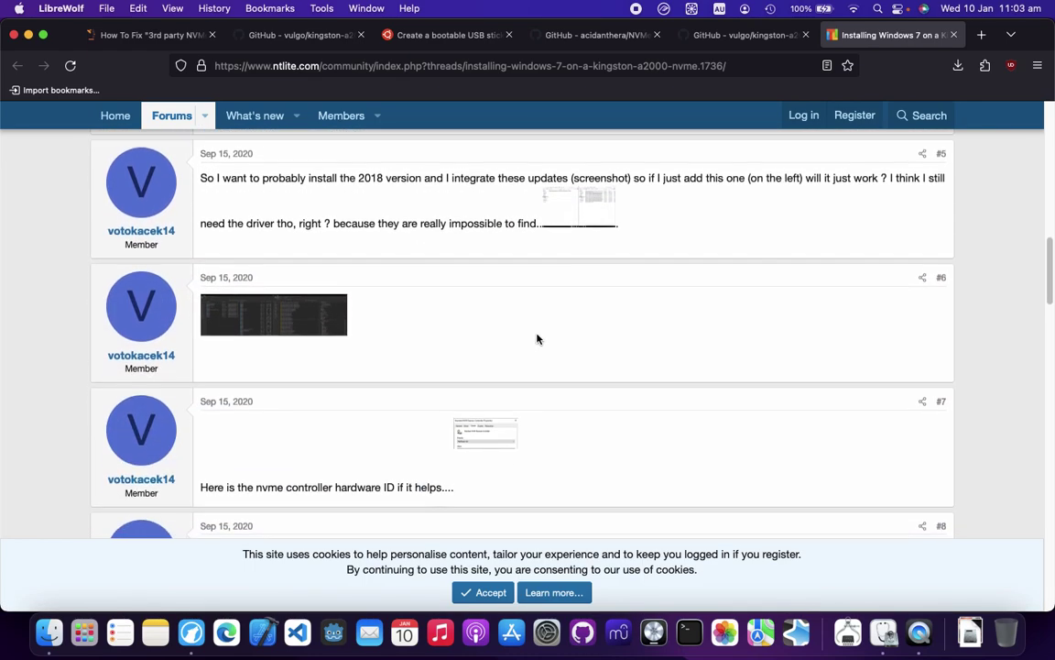
Step: Read the article's firmware-update credit and procedure quote, continuing to Opening the chassis
click(151, 35)
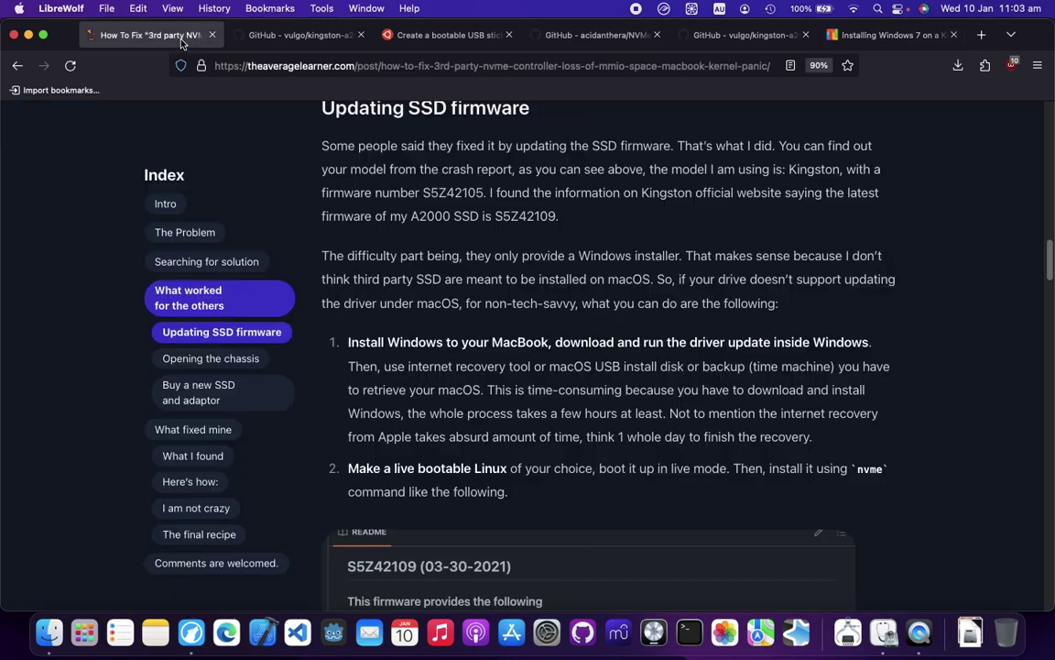
scroll(943, 238, down, 2)
scroll(1047, 255, up, 4)
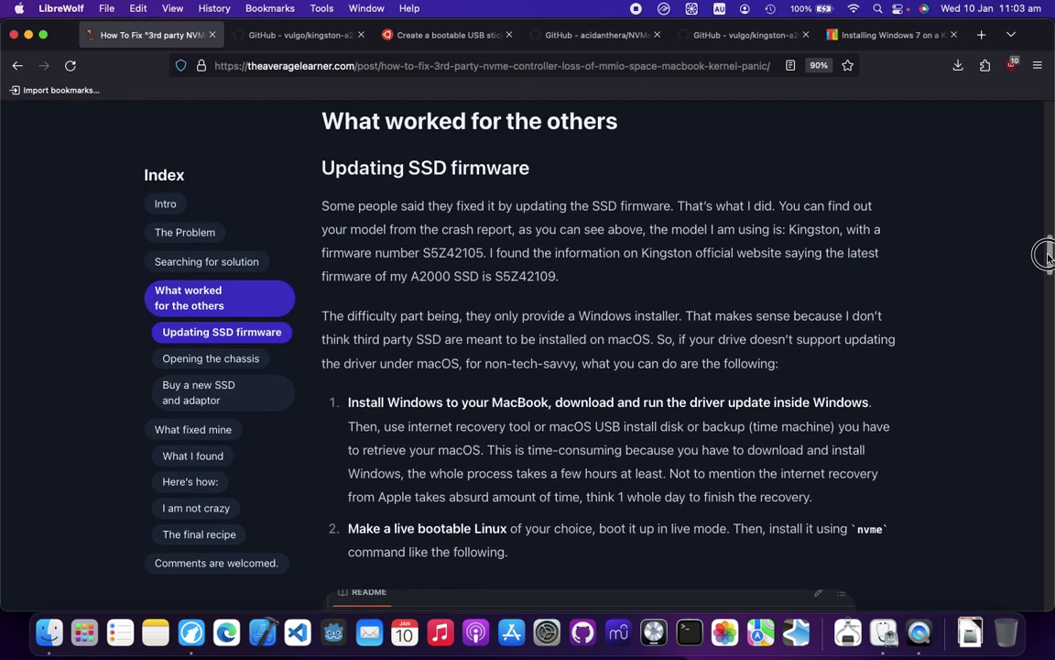
scroll(1047, 255, down, 2)
scroll(595, 231, down, 14)
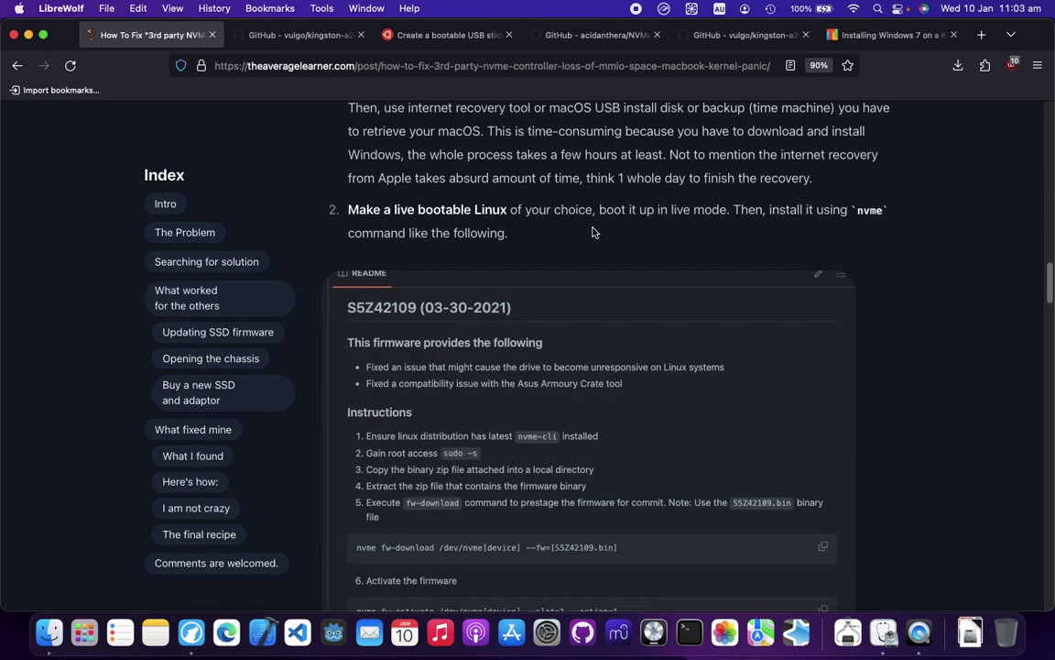
scroll(594, 234, down, 6)
drag(396, 181, 659, 428)
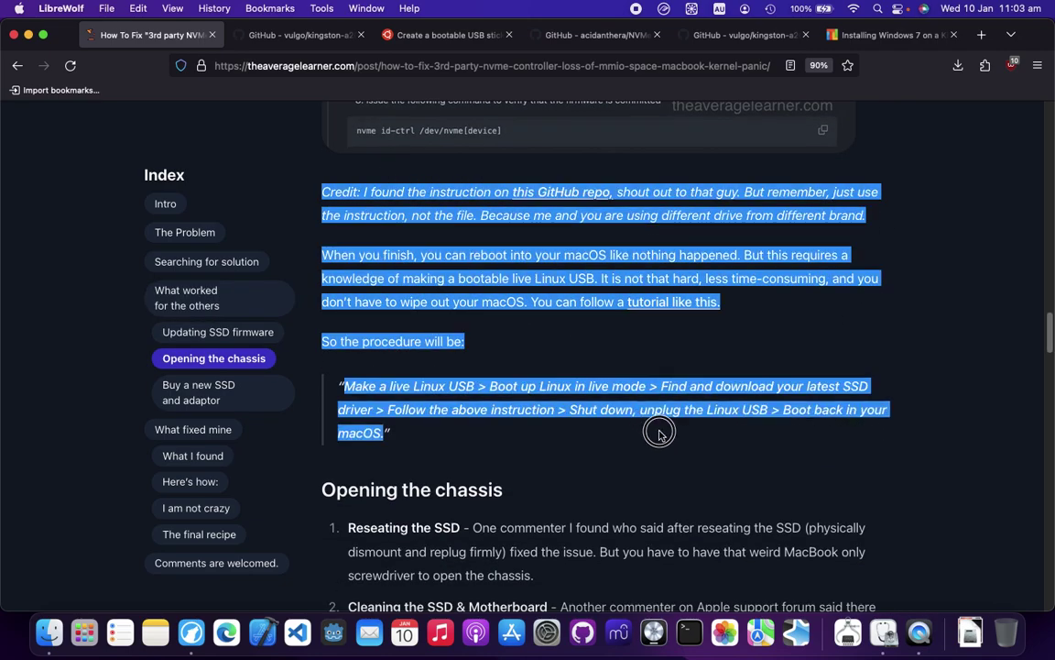
click(659, 437)
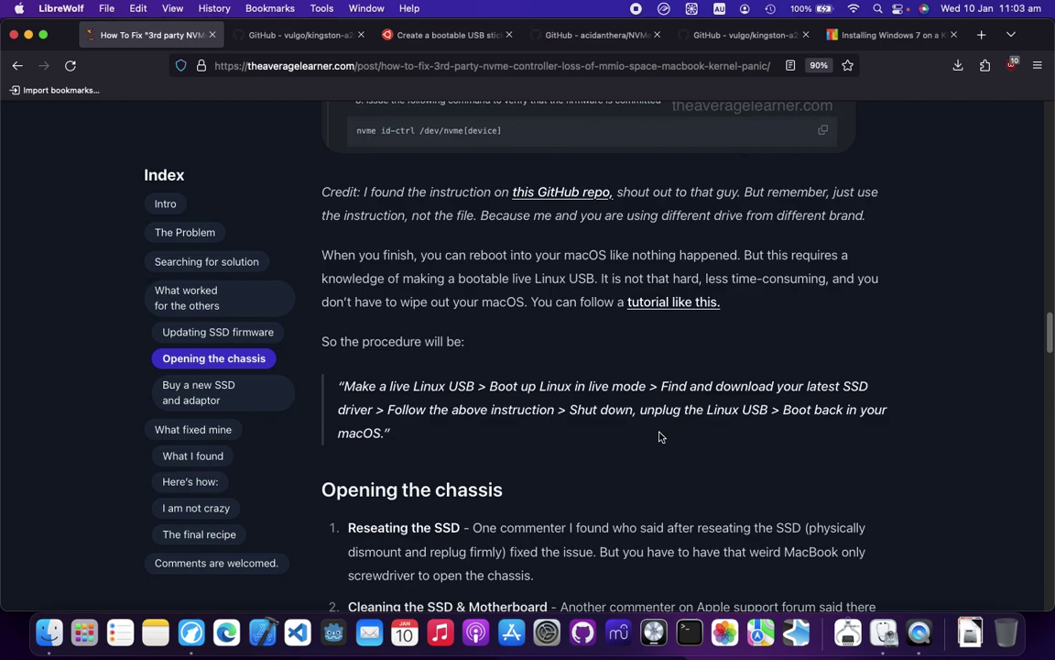
scroll(659, 436, down, 6)
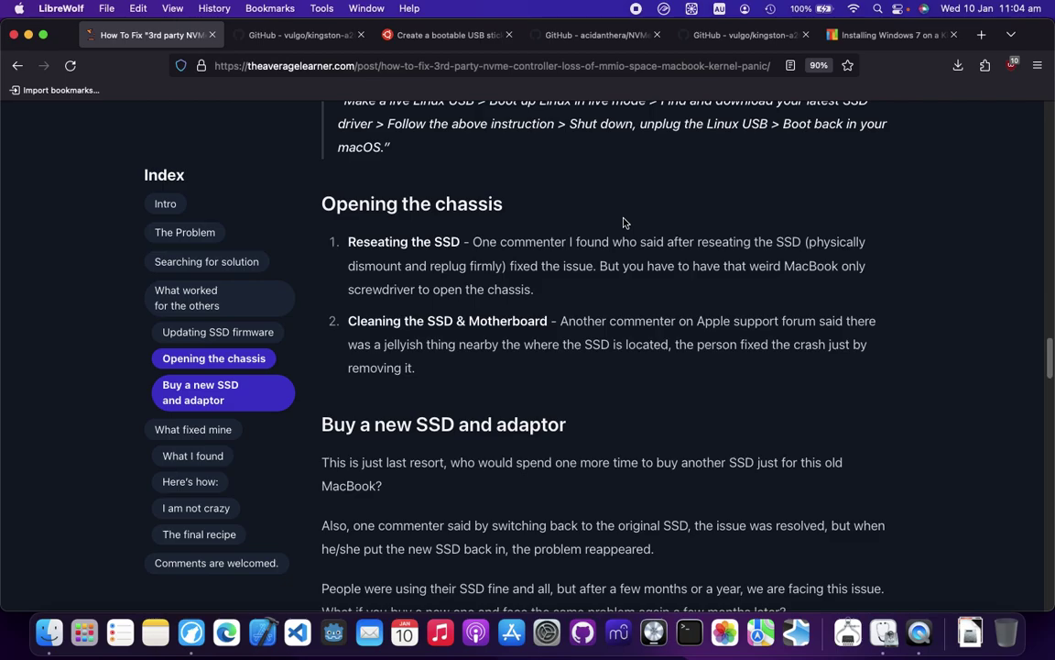
Step: Compare the NVMeFix repository page with the blog article
click(596, 35)
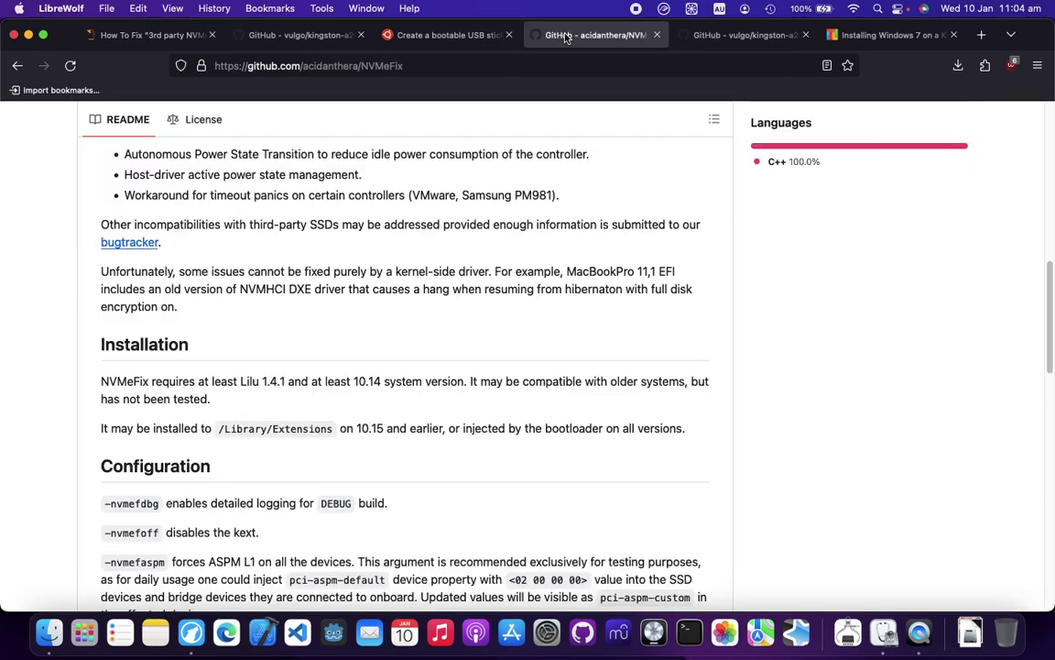
scroll(589, 272, up, 5)
scroll(588, 273, up, 5)
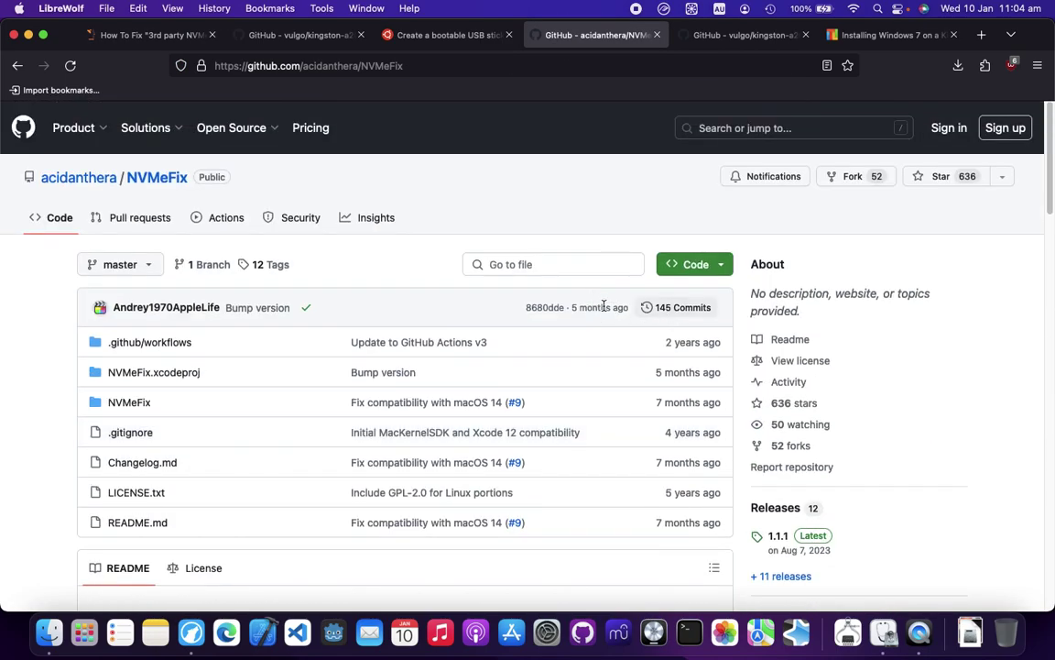
scroll(430, 265, down, 4)
scroll(428, 268, down, 2)
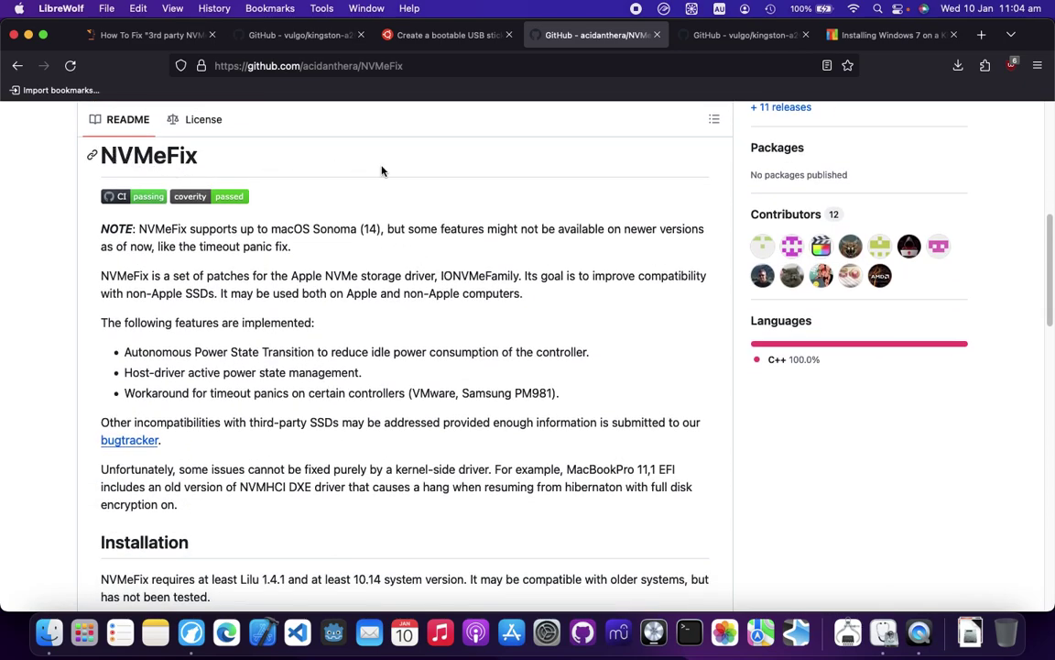
click(177, 35)
scroll(550, 357, up, 6)
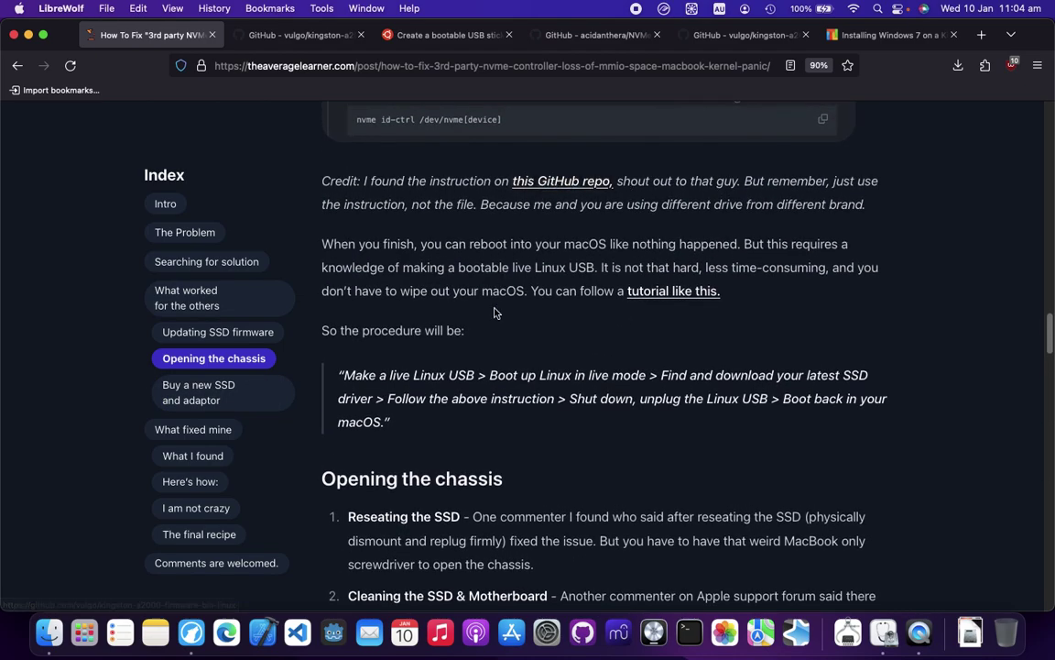
scroll(575, 156, up, 3)
click(591, 34)
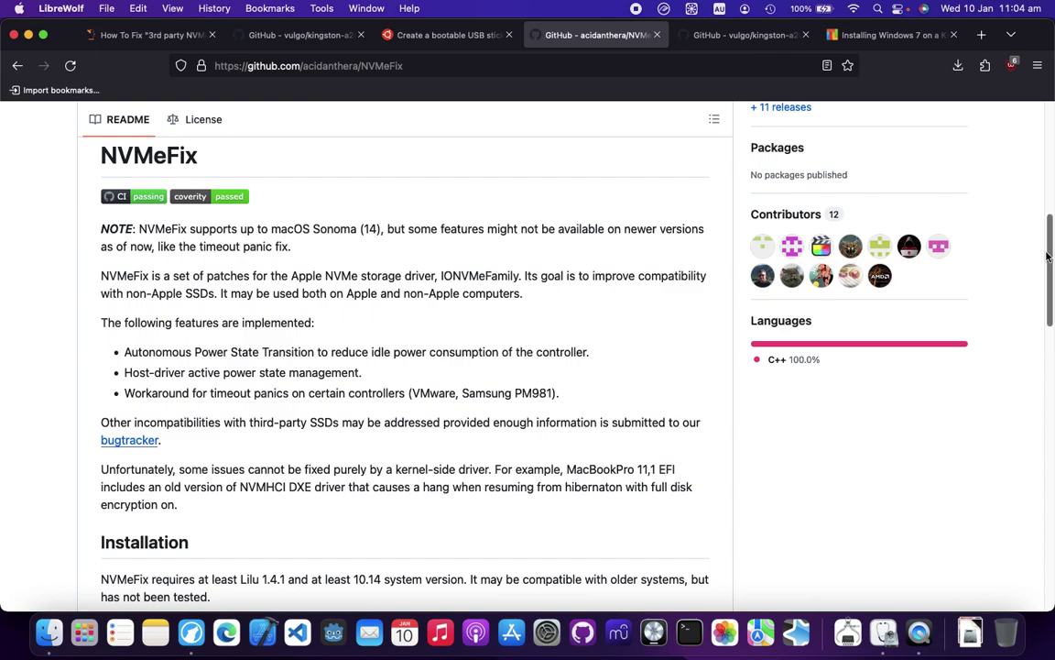
Step: Highlight NVMeFix's requirements: 'has not been tested', Lilu, and the minimum 10.14 system version
scroll(387, 358, up, 5)
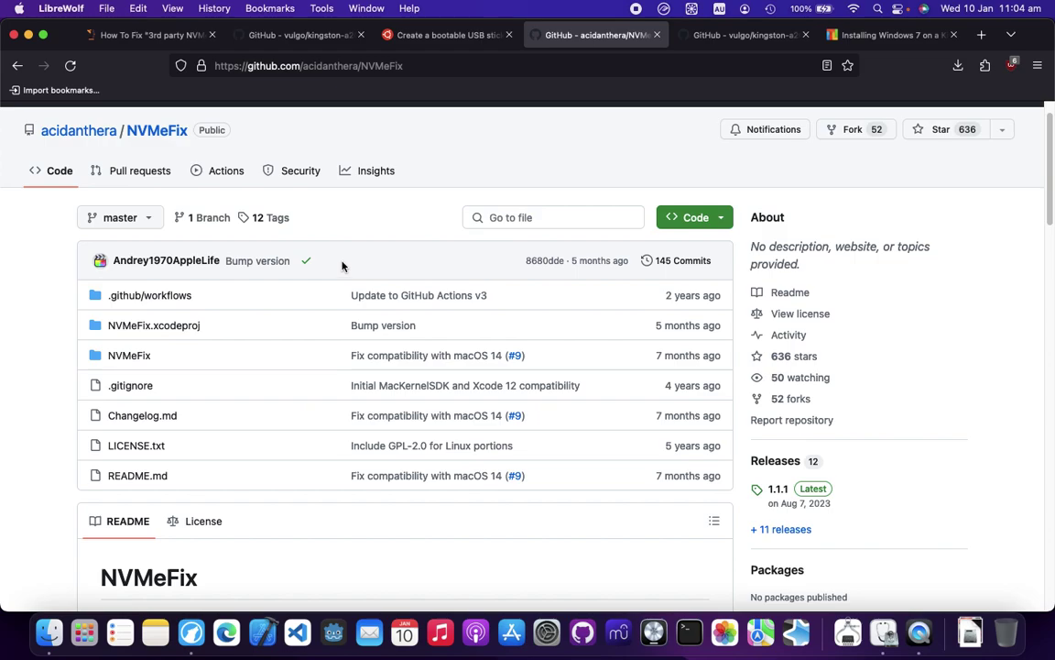
scroll(348, 267, down, 3)
scroll(351, 267, down, 8)
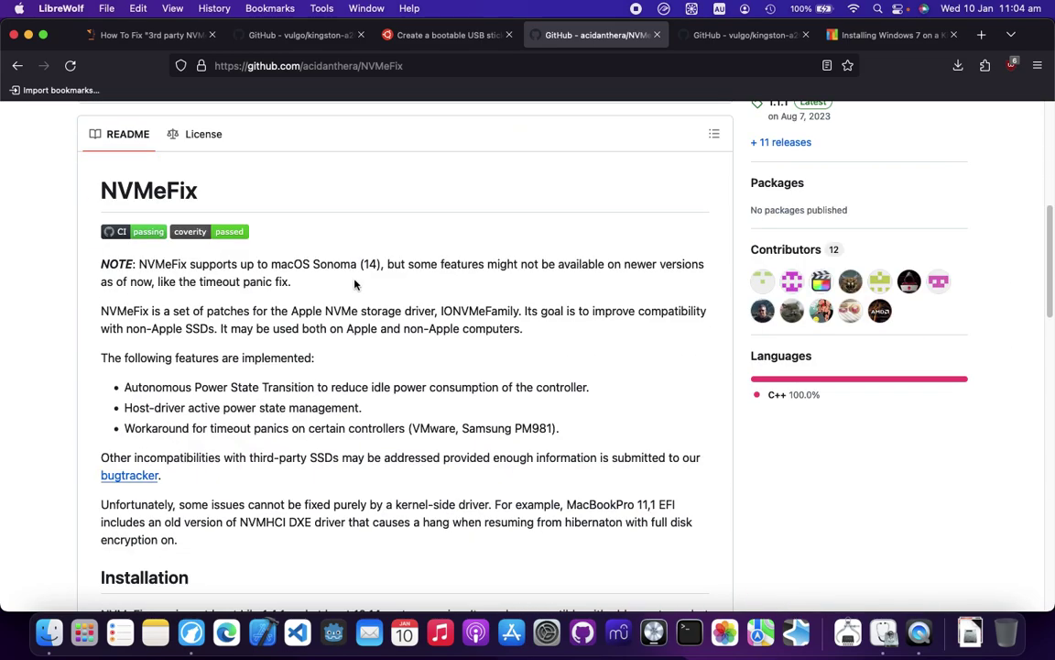
scroll(353, 289, down, 2)
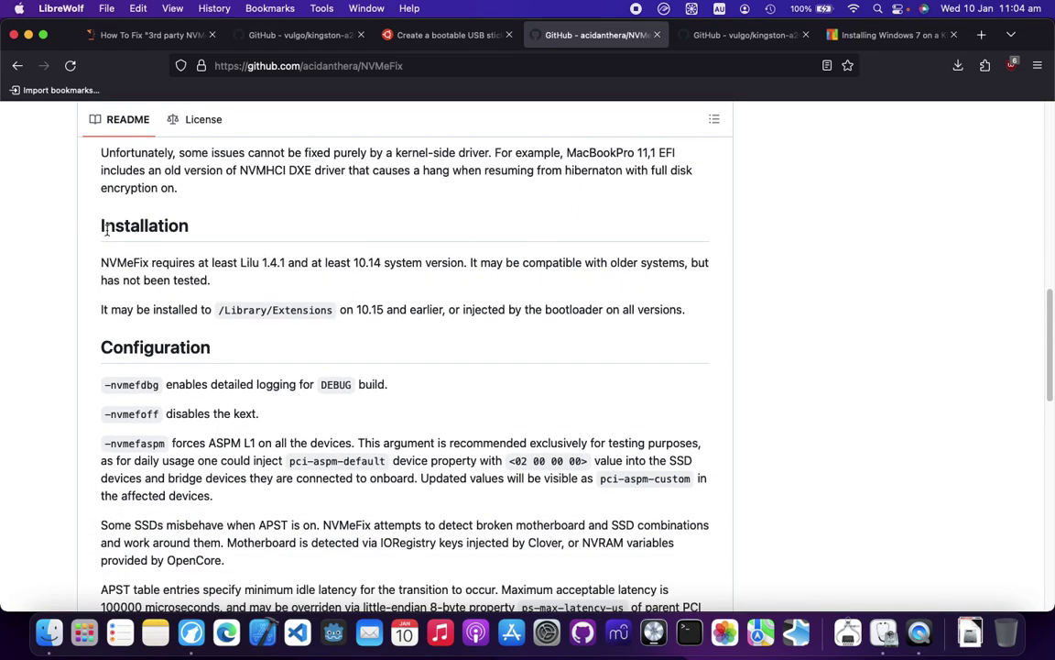
drag(707, 316, 94, 228)
click(109, 273)
drag(102, 279, 257, 280)
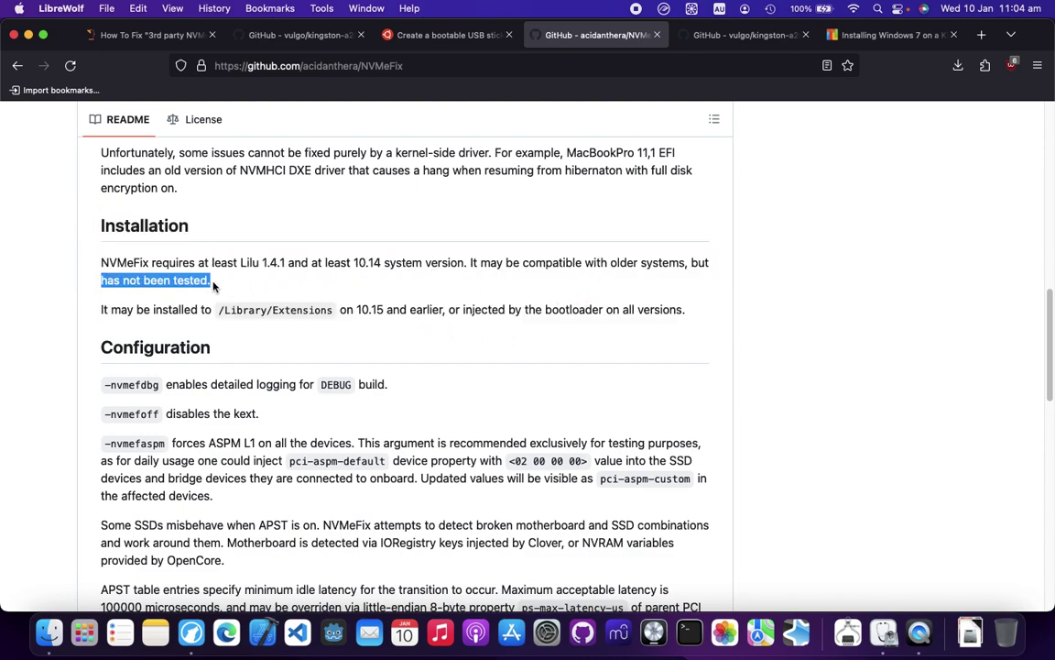
double_click(248, 264)
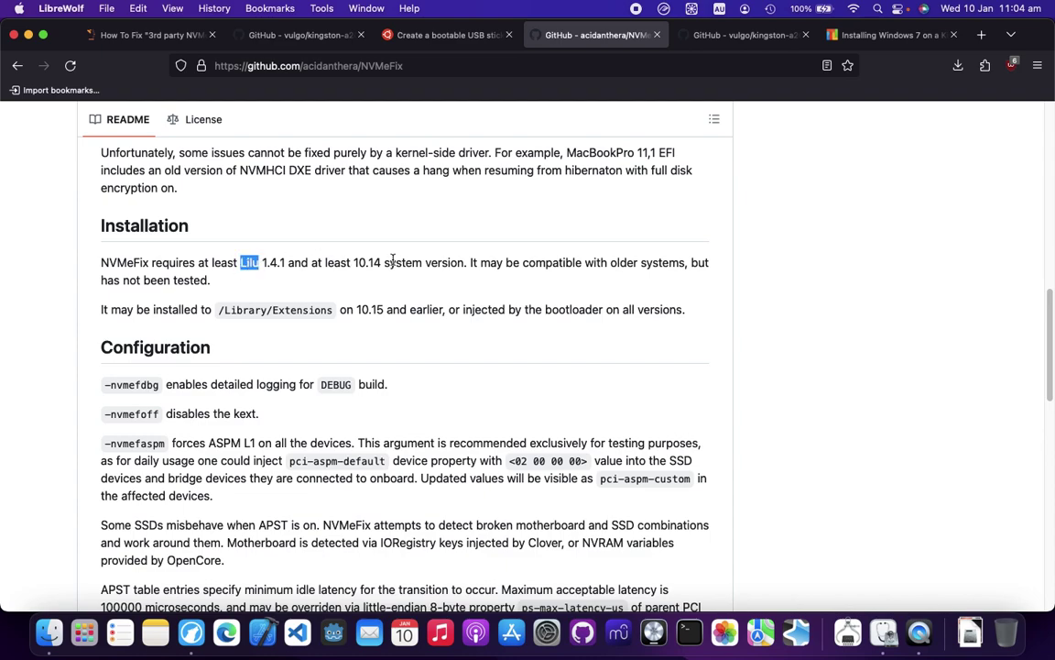
drag(351, 264, 643, 289)
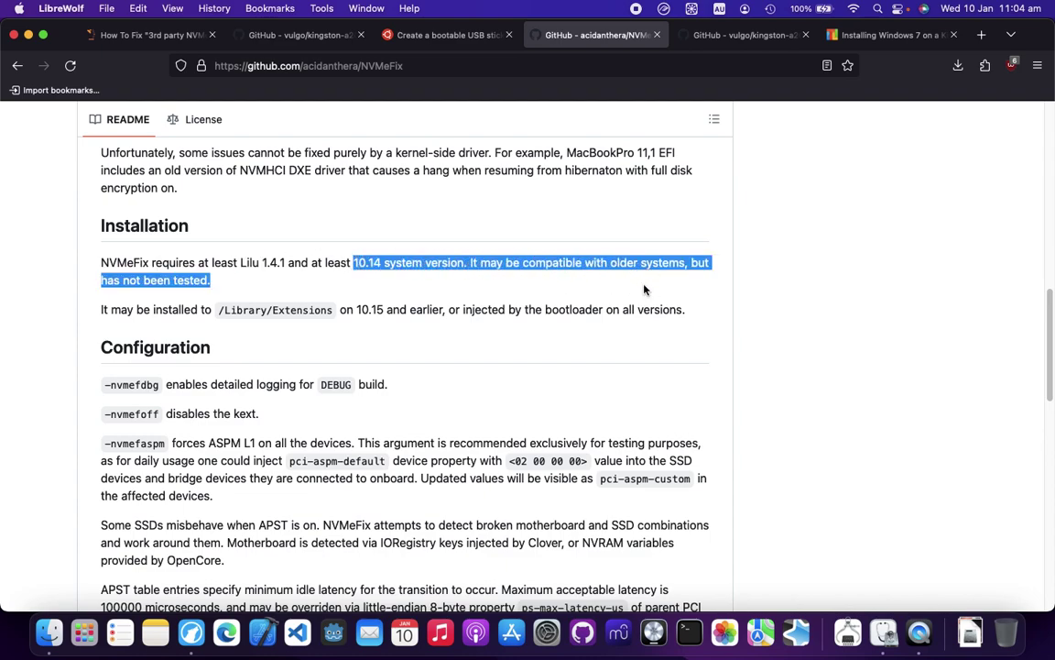
click(644, 289)
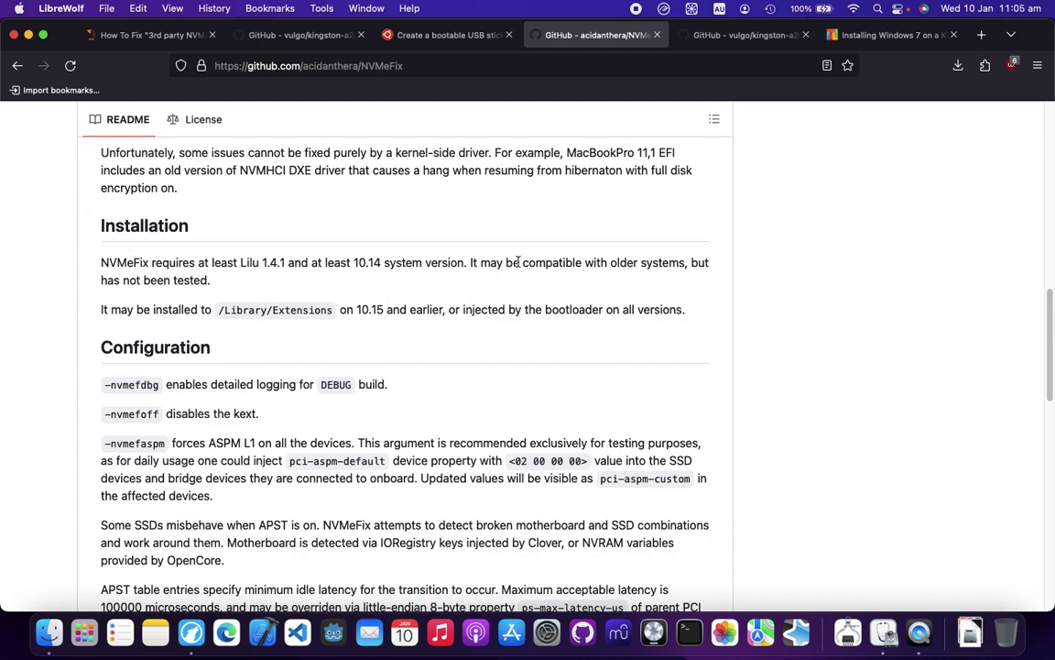
Step: Highlight the implemented features list and select the /Library/Extensions install path
drag(1049, 311, 1052, 193)
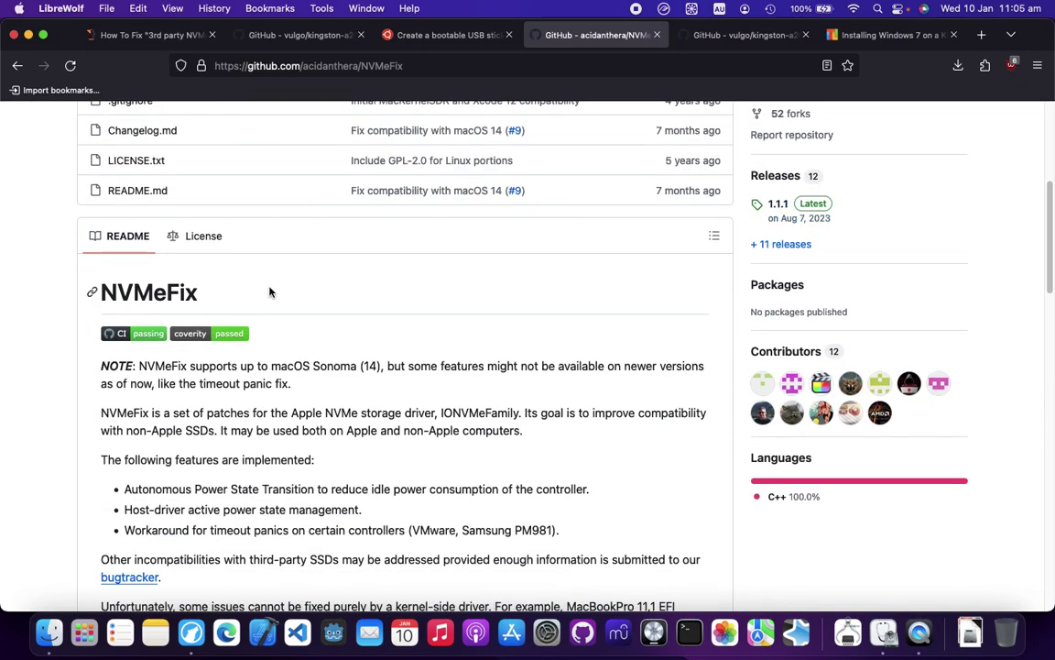
scroll(269, 287, down, 3)
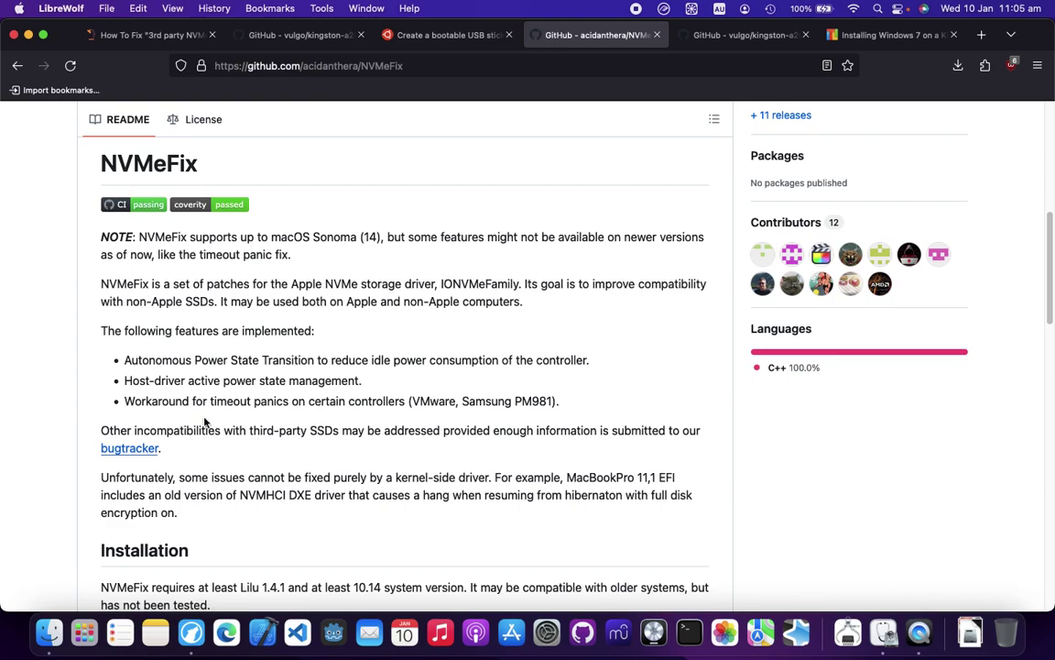
drag(136, 357, 201, 359)
click(602, 416)
click(241, 414)
scroll(239, 414, down, 7)
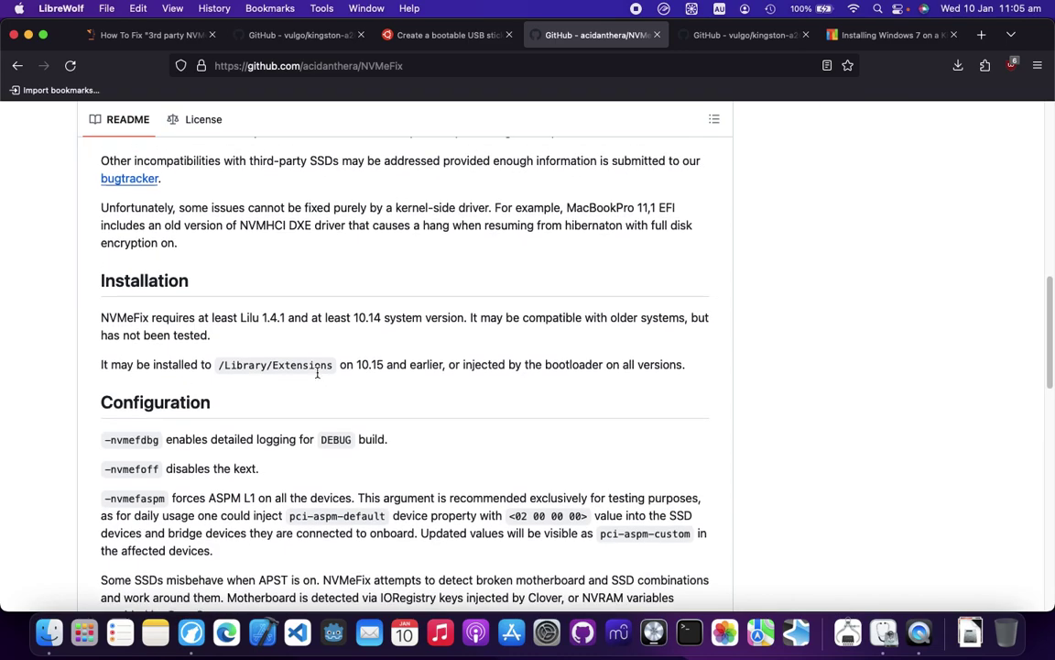
scroll(305, 396, up, 2)
triple_click(305, 399)
click(253, 400)
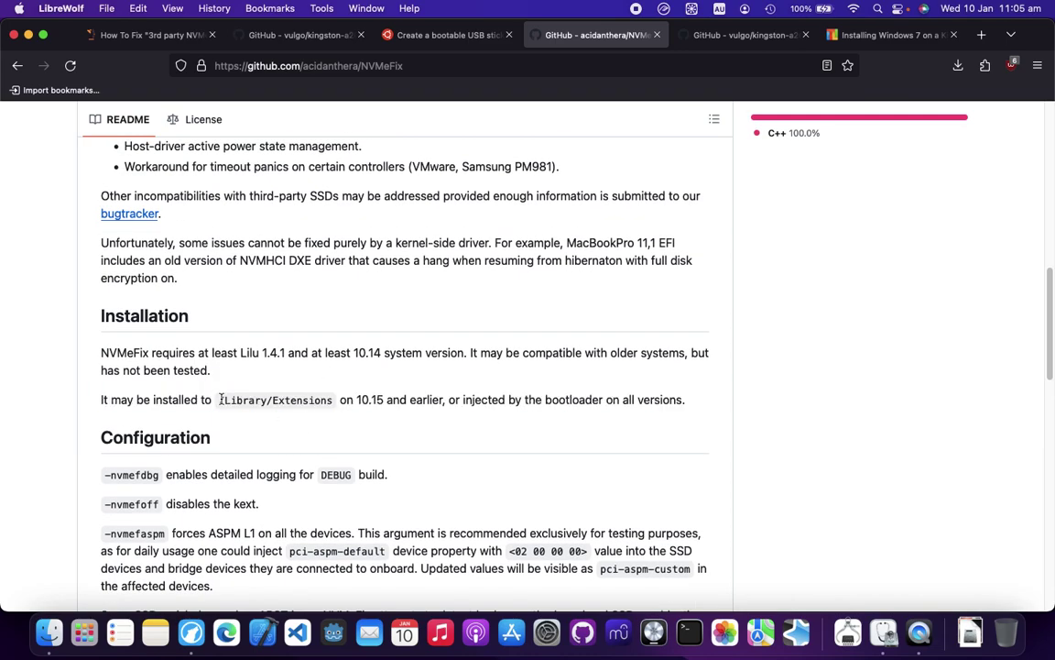
drag(220, 401, 340, 404)
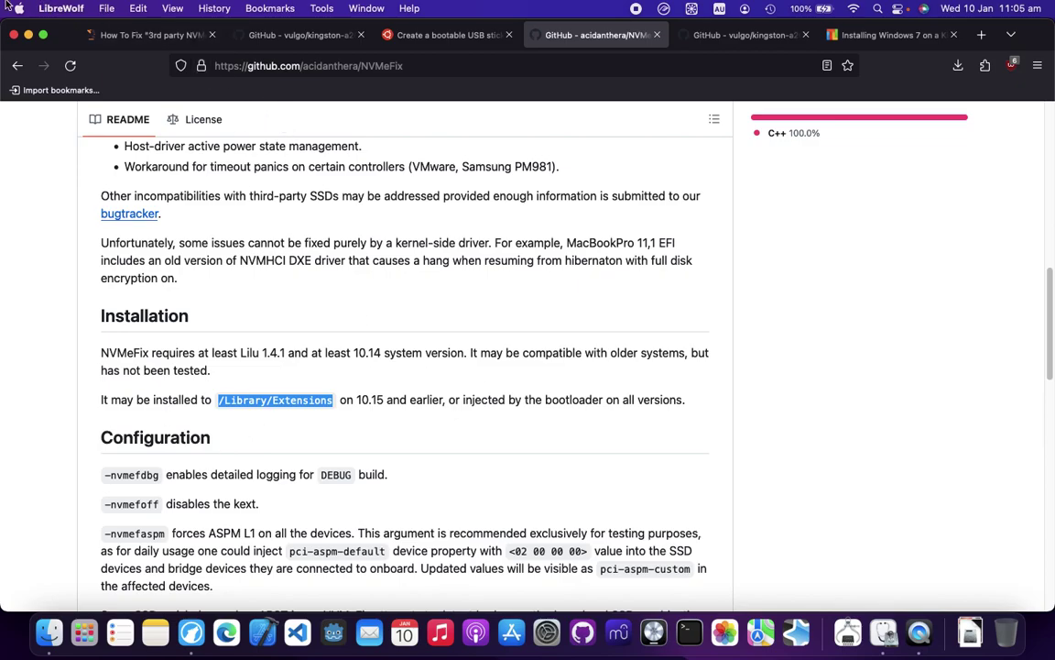
mouse_move(5, 3)
Step: Open /Library/Extensions in Finder with Go to Folder
click(48, 630)
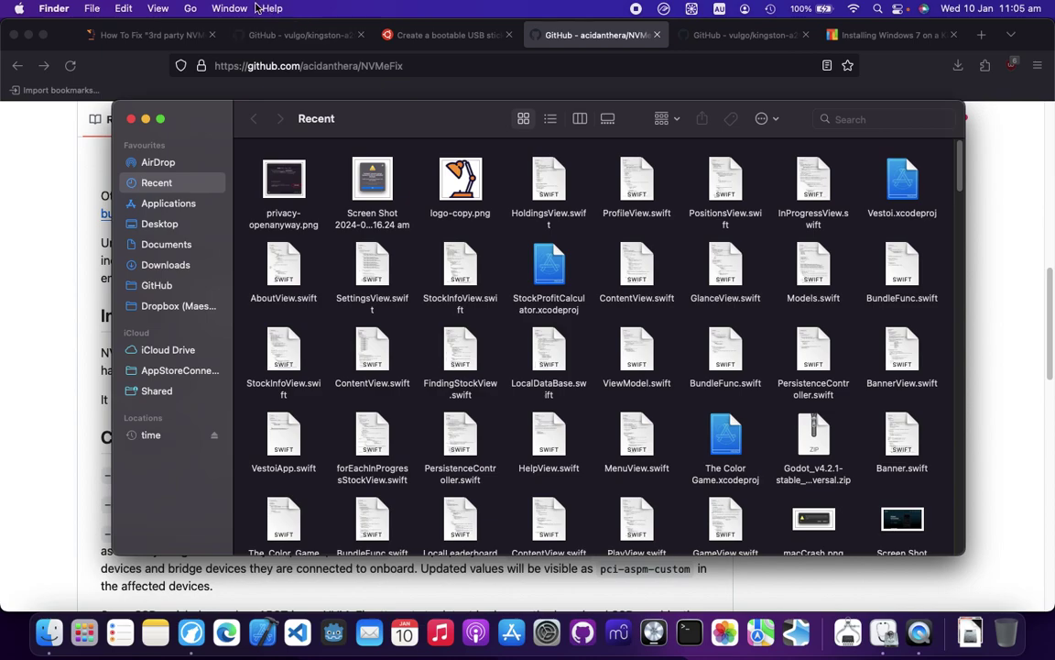
click(189, 9)
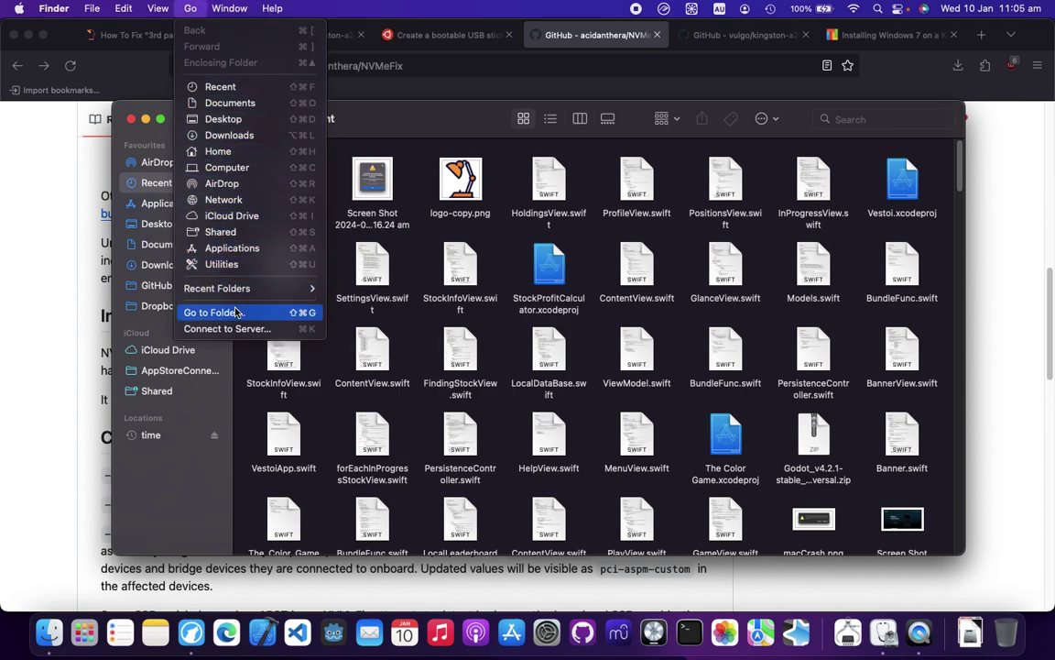
key(Escape)
key(super+shift+g)
click(512, 181)
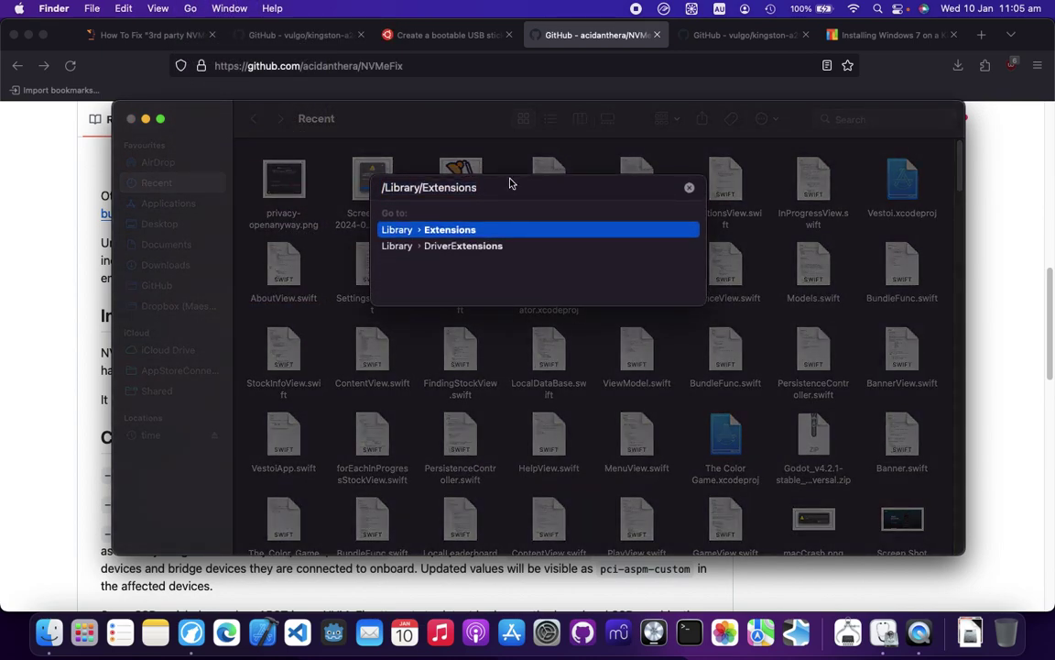
key(Return)
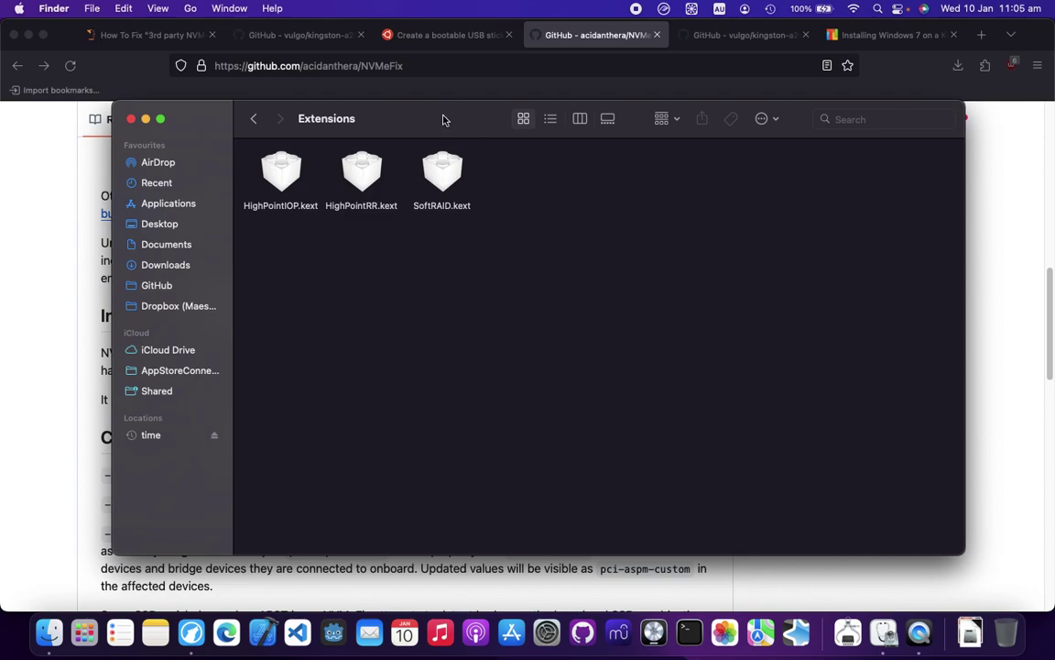
Step: Move the Extensions window lower and bring LibreWolf back in front
drag(442, 118, 426, 214)
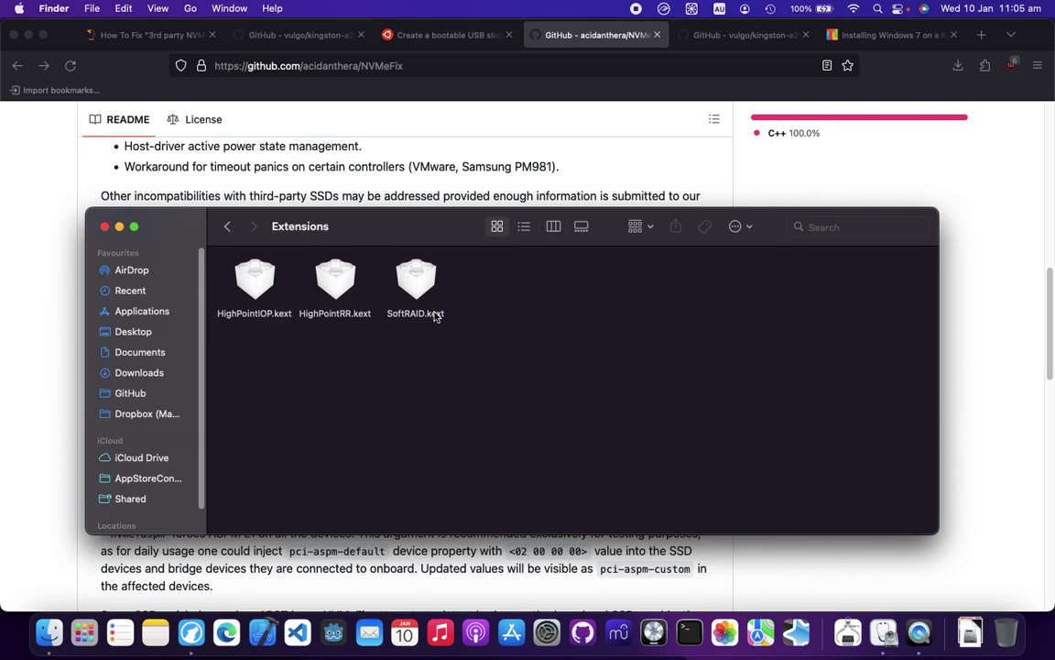
scroll(1003, 322, up, 5)
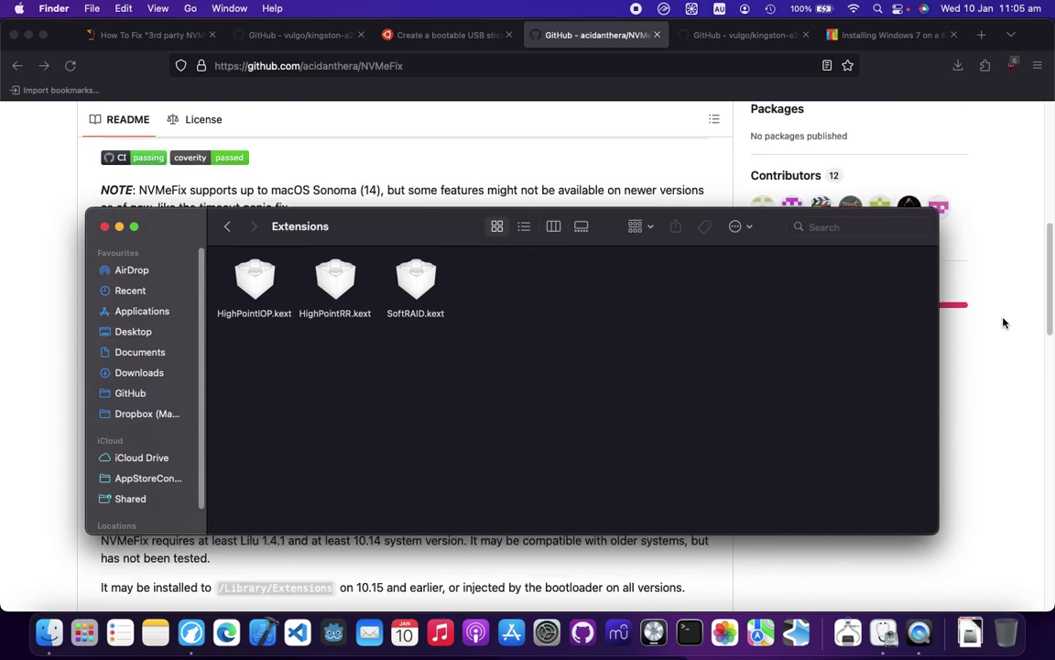
scroll(1003, 323, up, 3)
drag(396, 225, 348, 297)
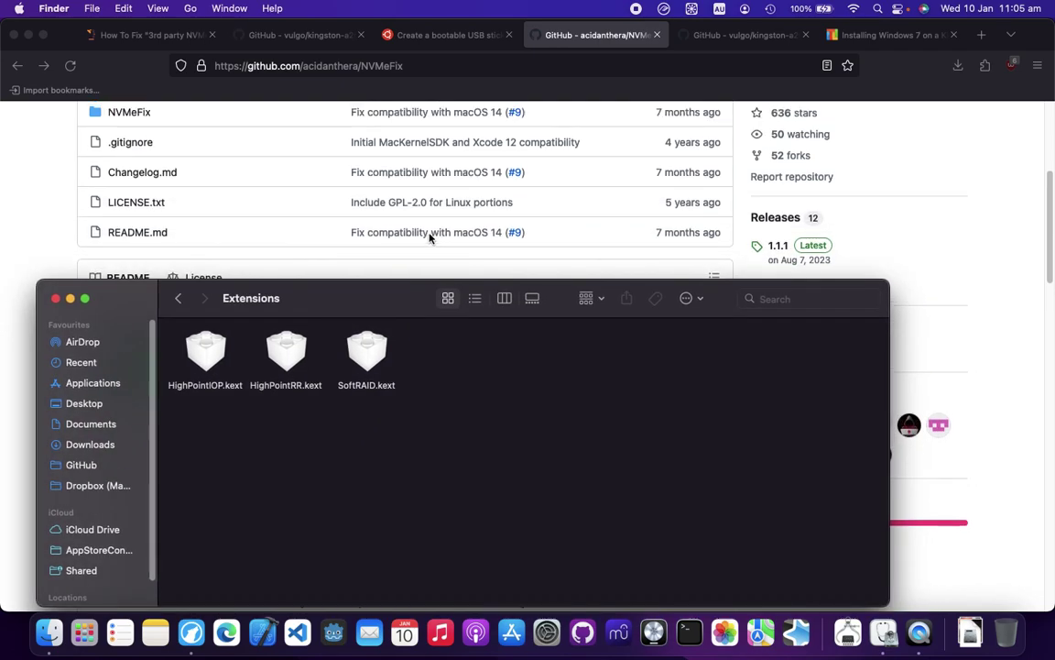
scroll(205, 200, up, 3)
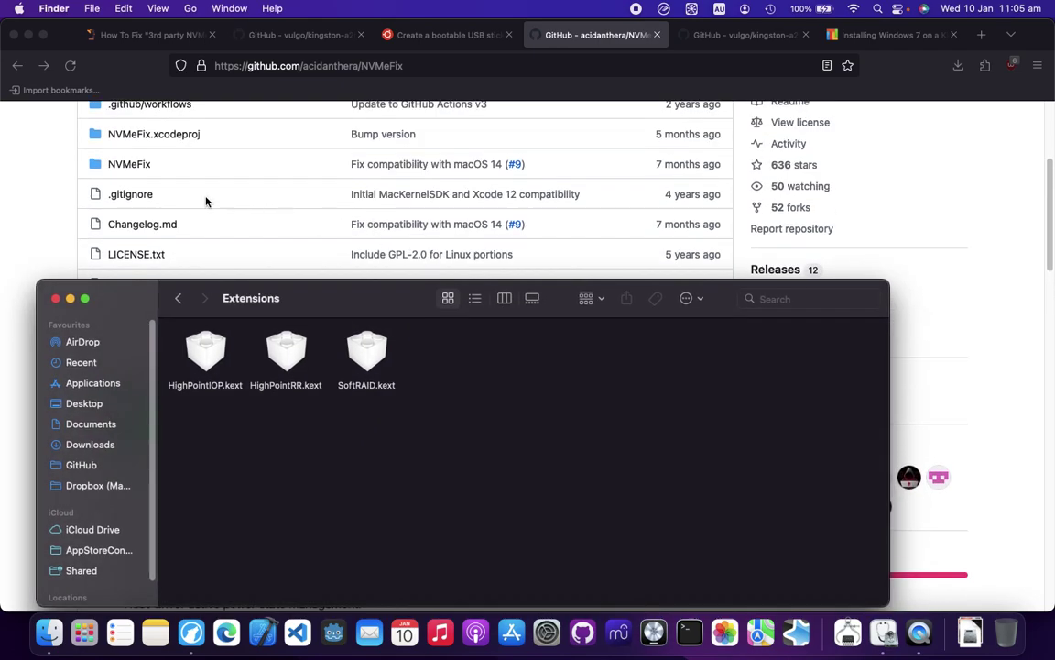
click(50, 213)
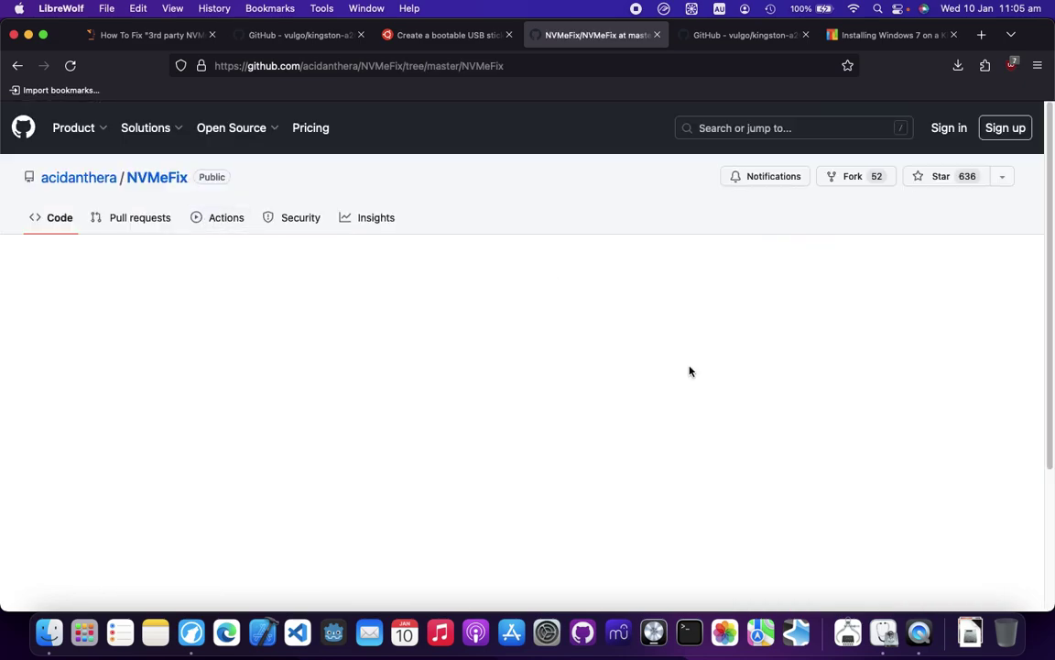
Step: Open the NVMeFix releases list and scroll to the 1.1.1 RELEASE zip asset
scroll(491, 295, down, 3)
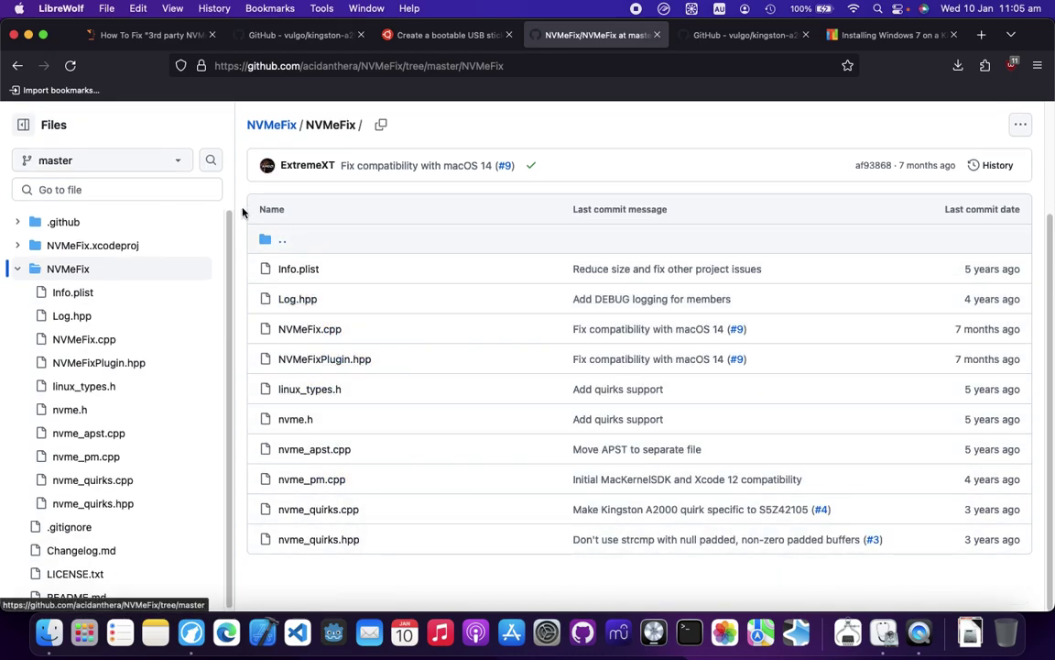
click(17, 65)
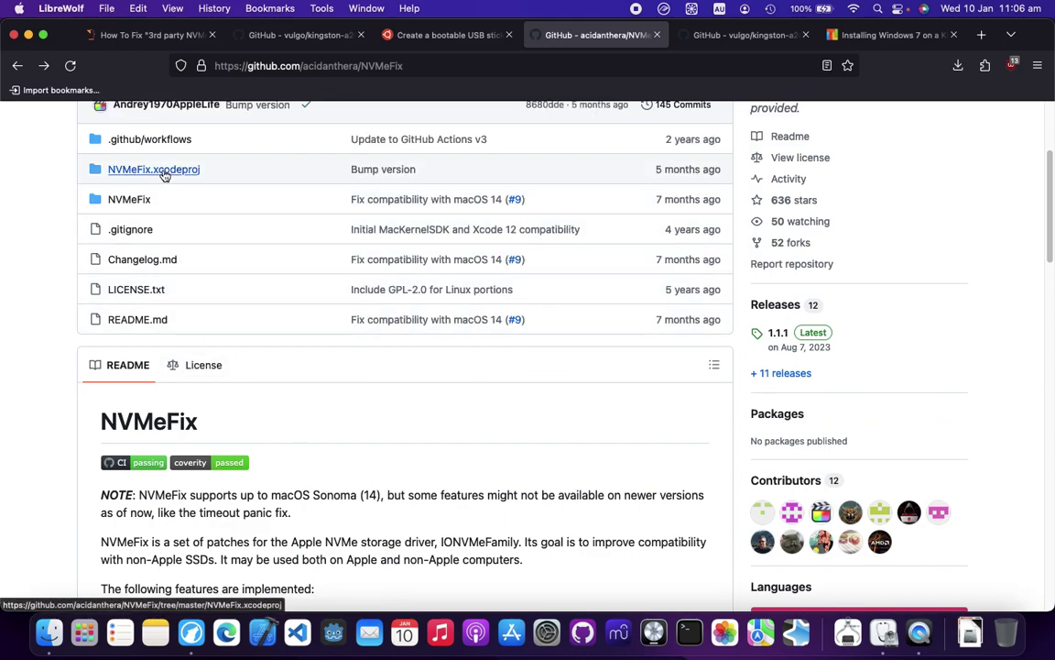
click(794, 373)
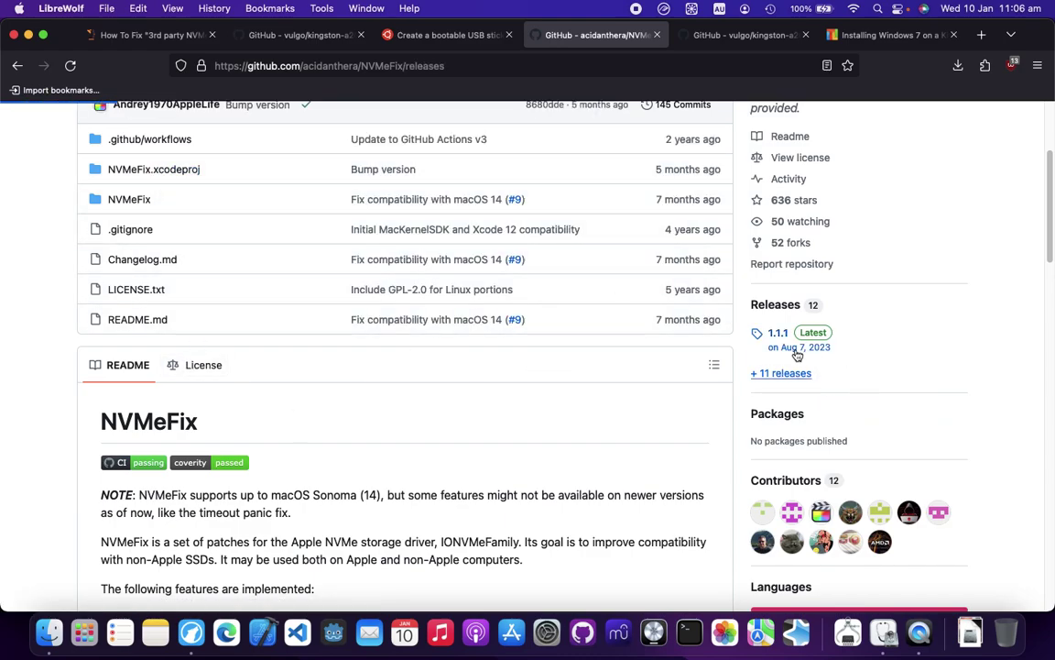
scroll(756, 378, down, 3)
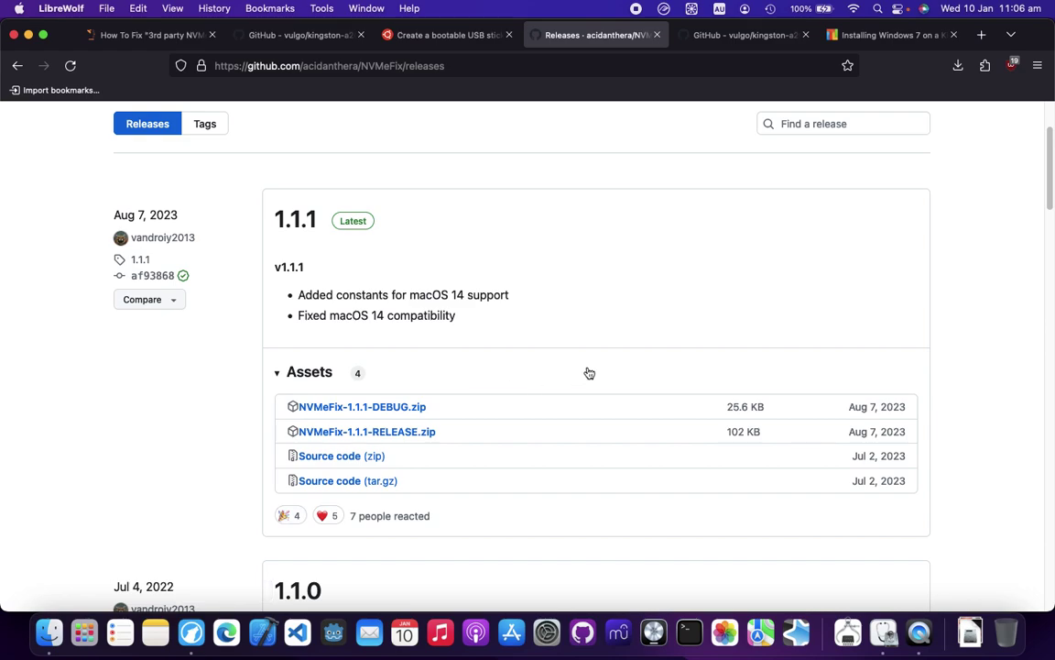
Step: Close the Finder Extensions window and return to the Ubuntu bootable USB tutorial
click(49, 632)
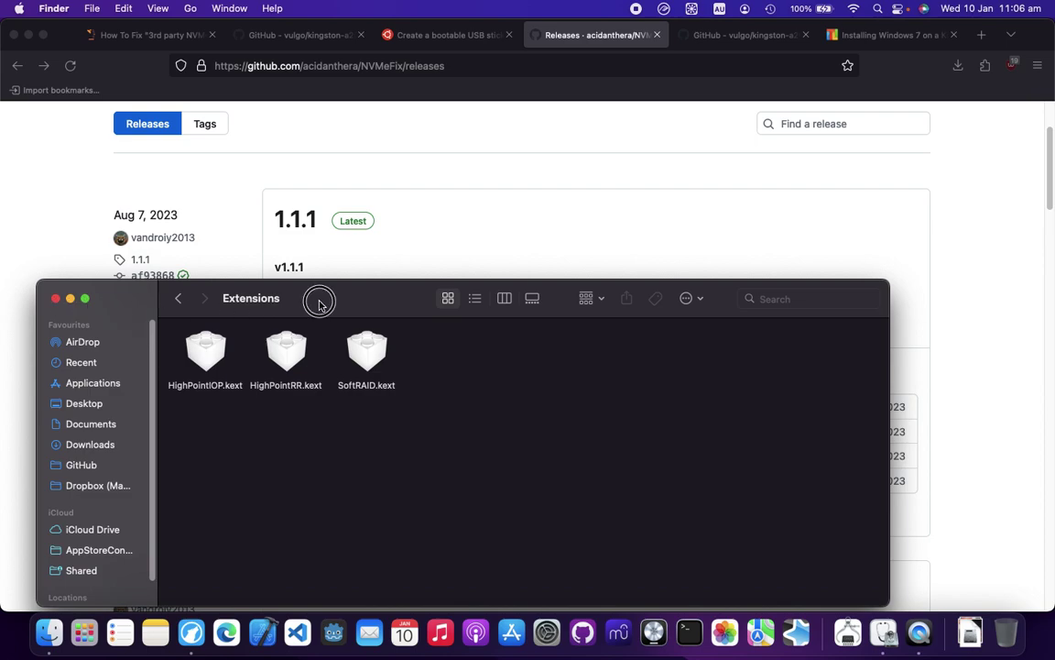
drag(230, 310, 268, 245)
click(93, 232)
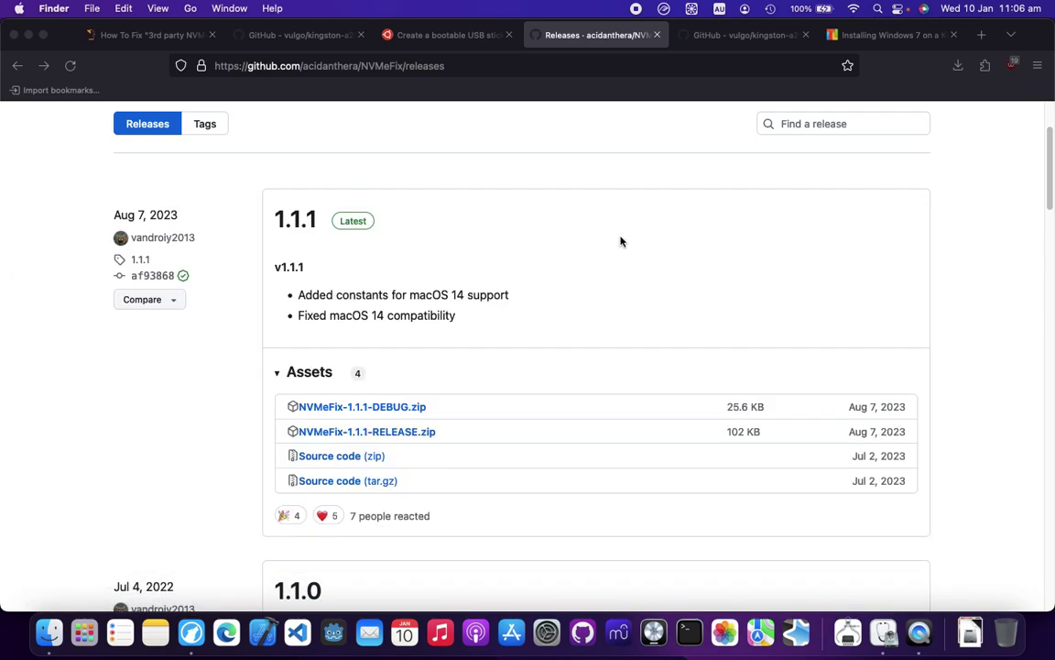
click(430, 36)
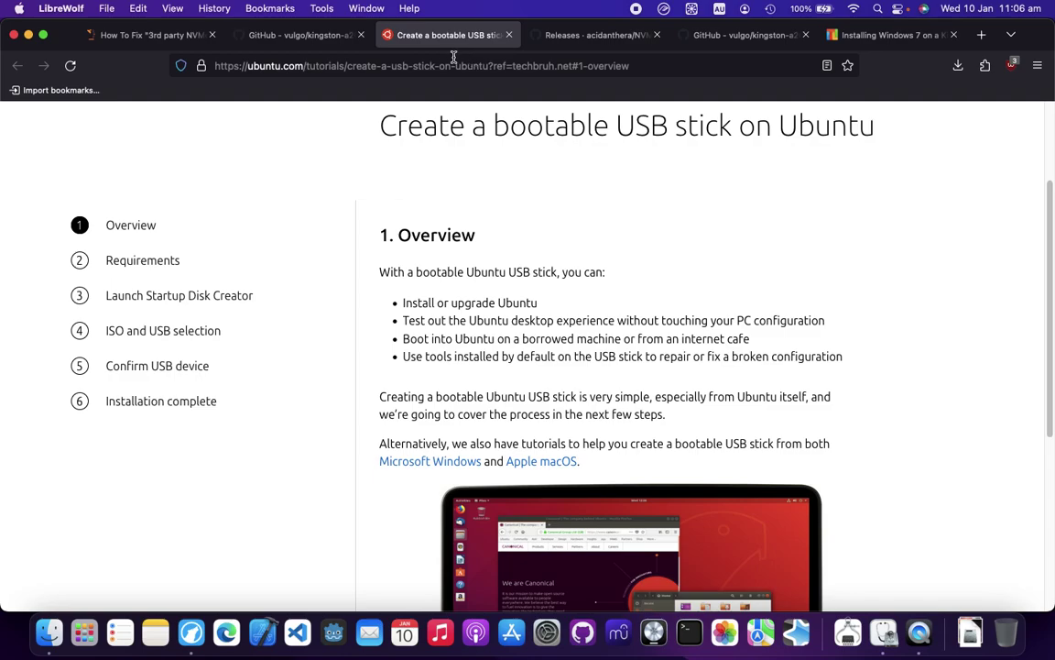
Step: Highlight the blog's Opening the chassis fixes and its Reseating the SSD paragraph
click(318, 42)
click(155, 41)
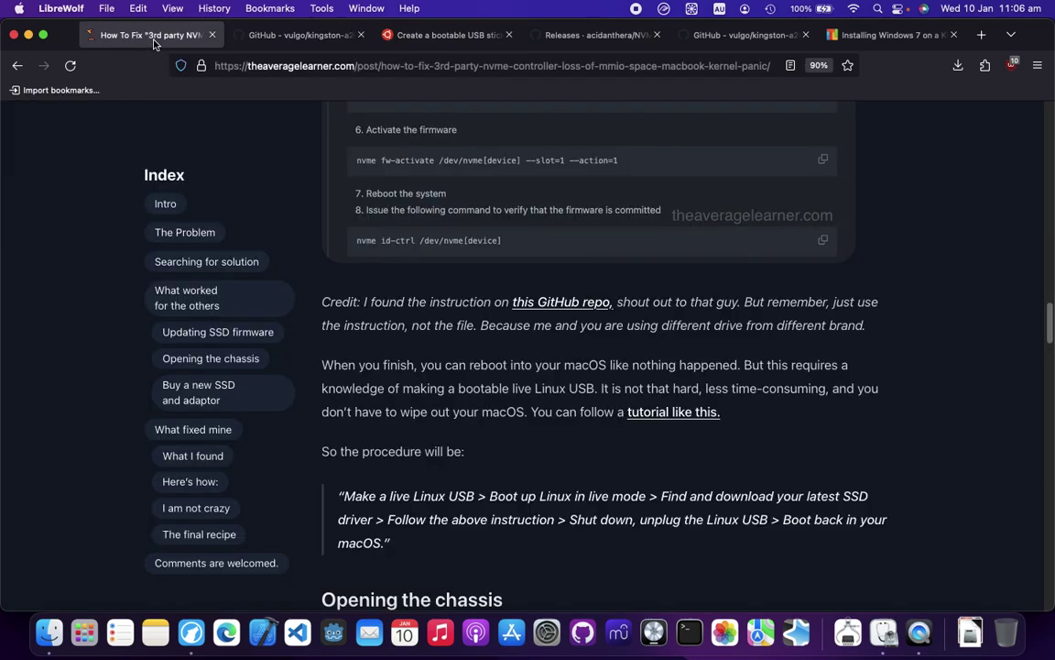
scroll(501, 280, up, 3)
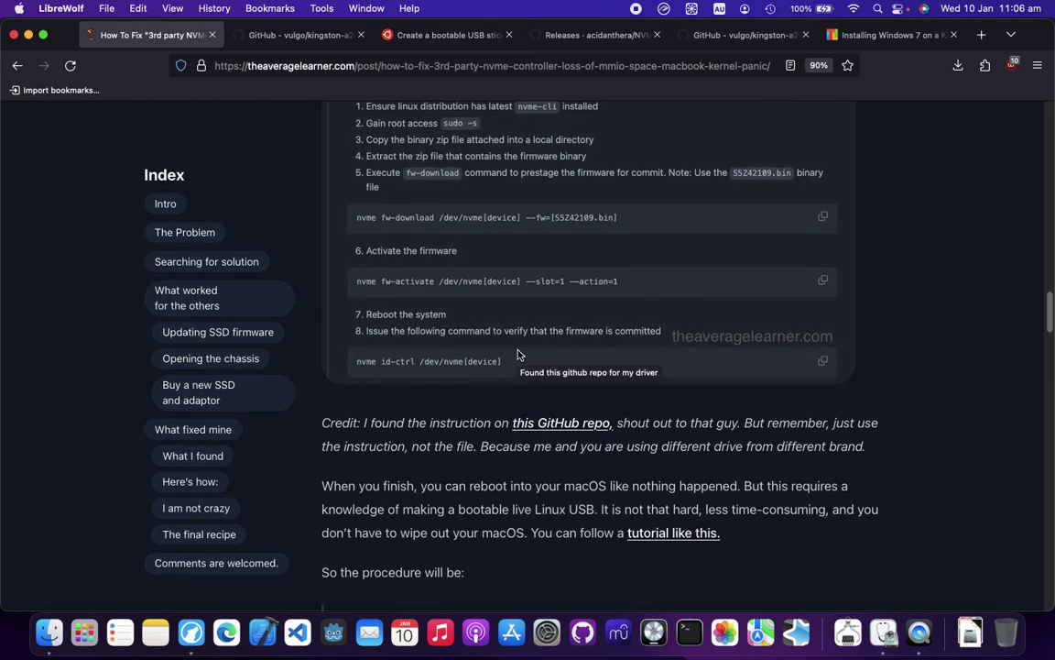
scroll(549, 337, down, 10)
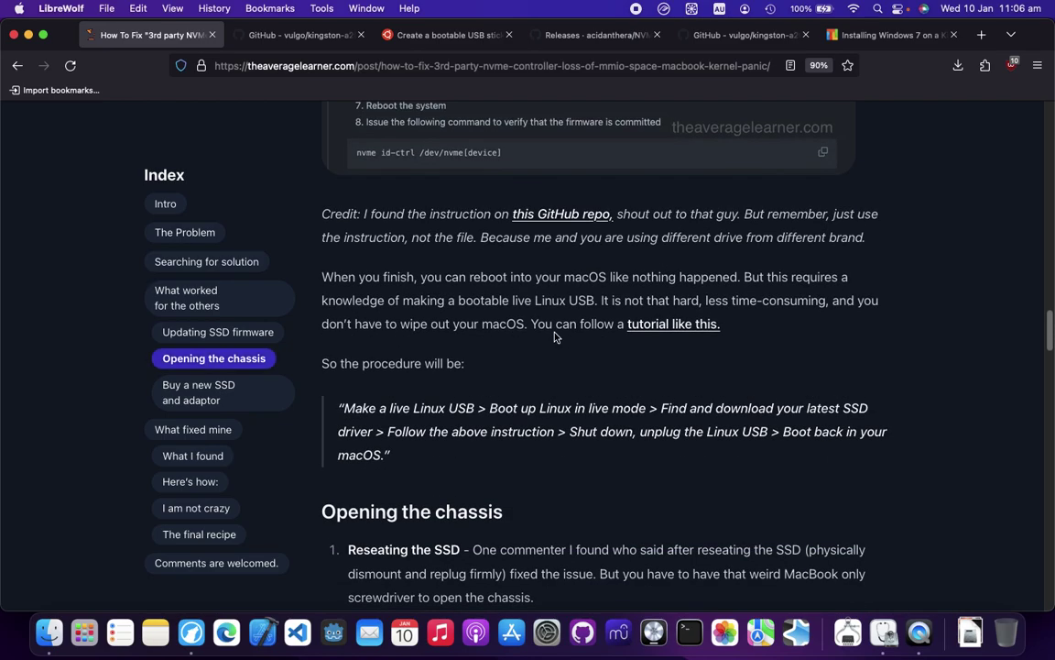
drag(389, 291, 657, 462)
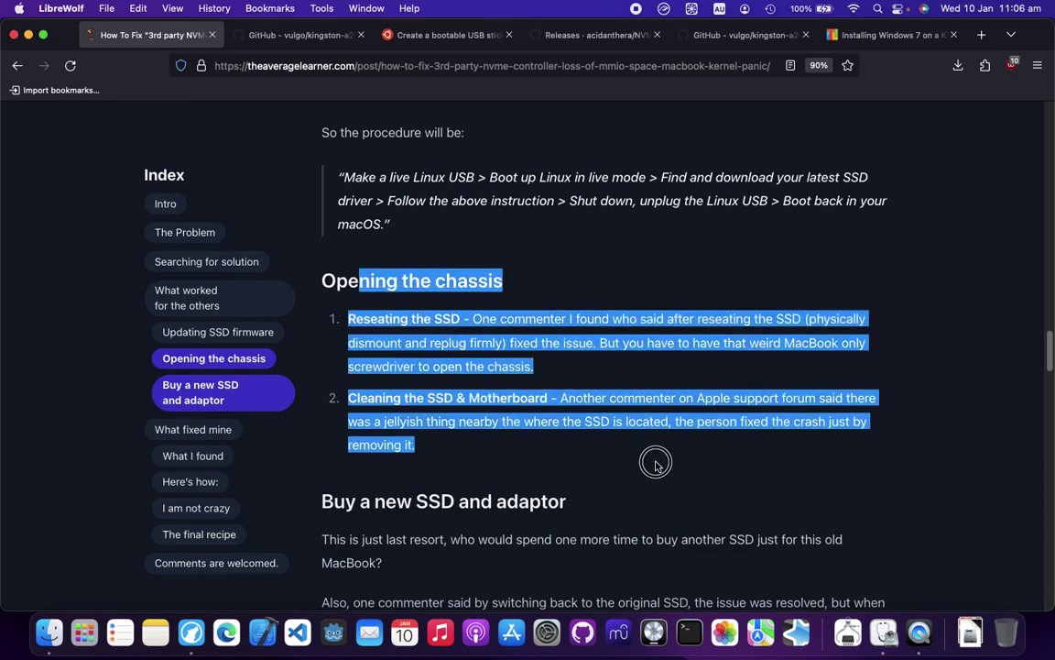
click(657, 463)
drag(349, 319, 618, 365)
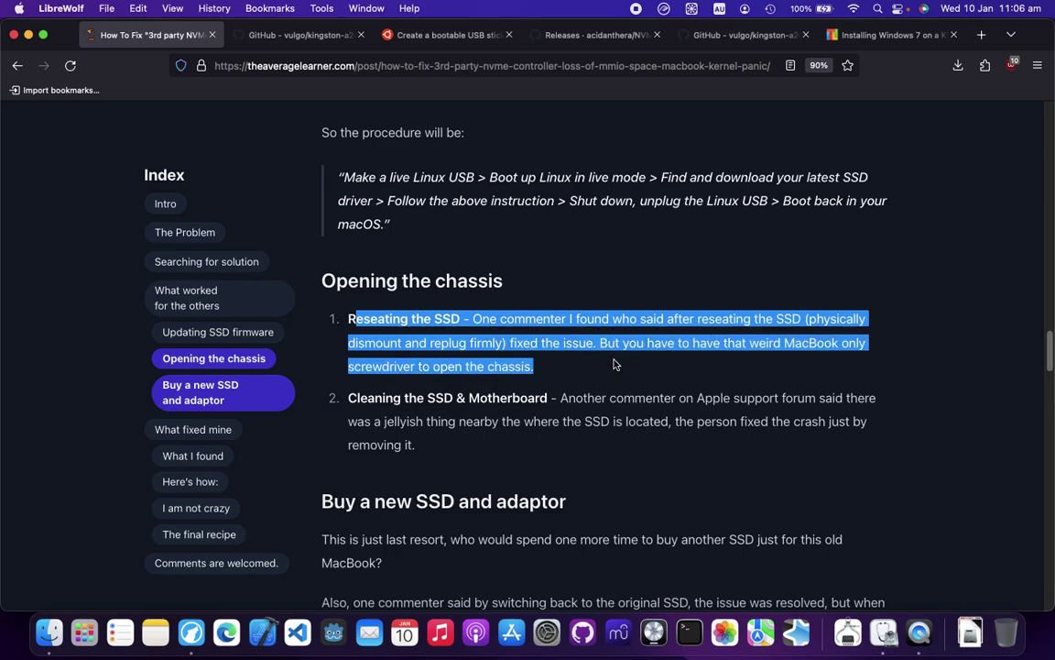
click(614, 365)
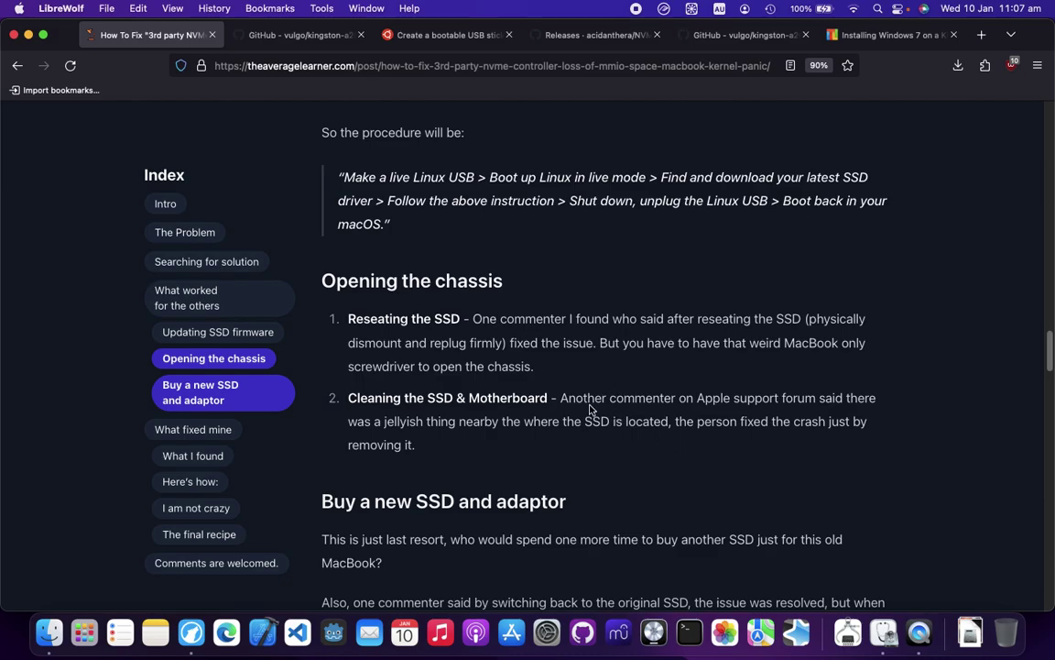
scroll(582, 413, down, 1)
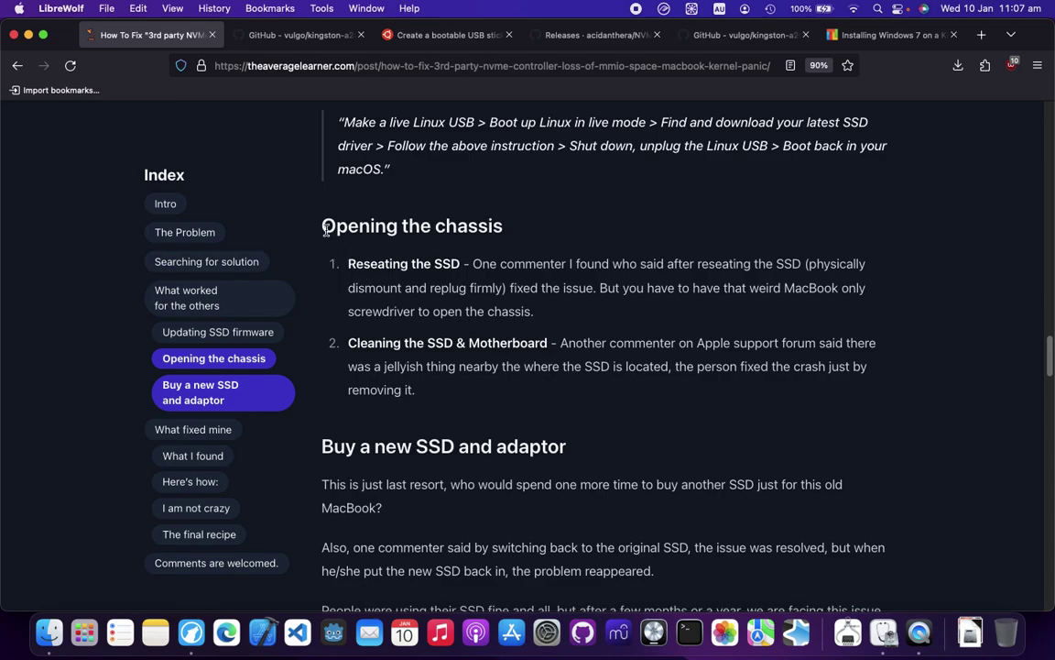
Step: Highlight the Opening the chassis heading and both of its items
drag(323, 226, 571, 403)
click(574, 404)
scroll(595, 407, up, 1)
scroll(591, 398, down, 3)
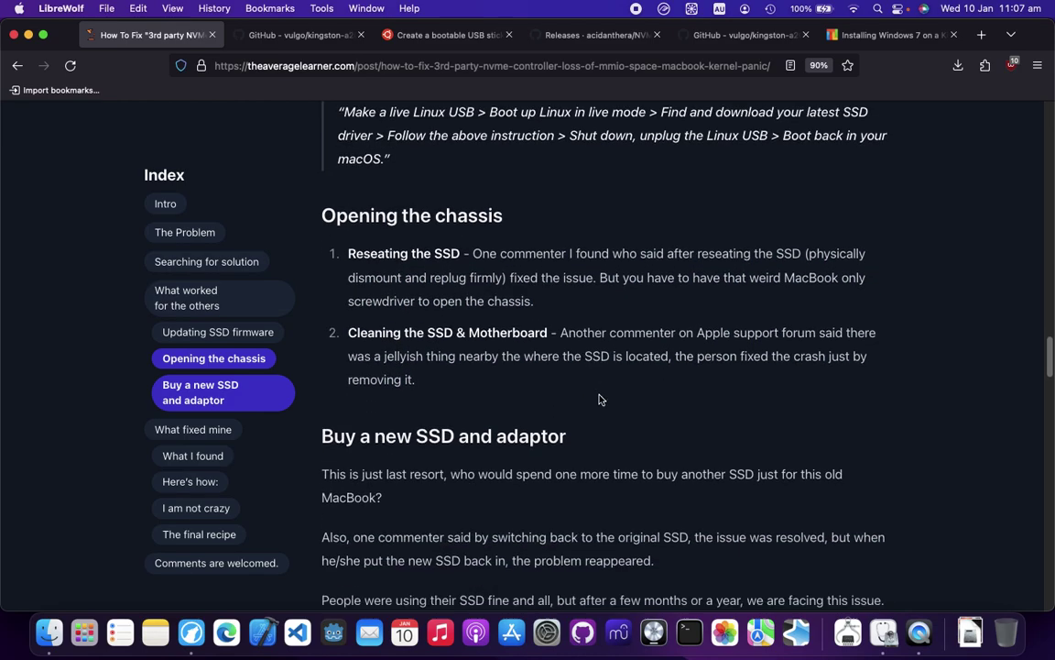
scroll(588, 387, down, 2)
drag(363, 228, 532, 297)
click(807, 435)
click(530, 302)
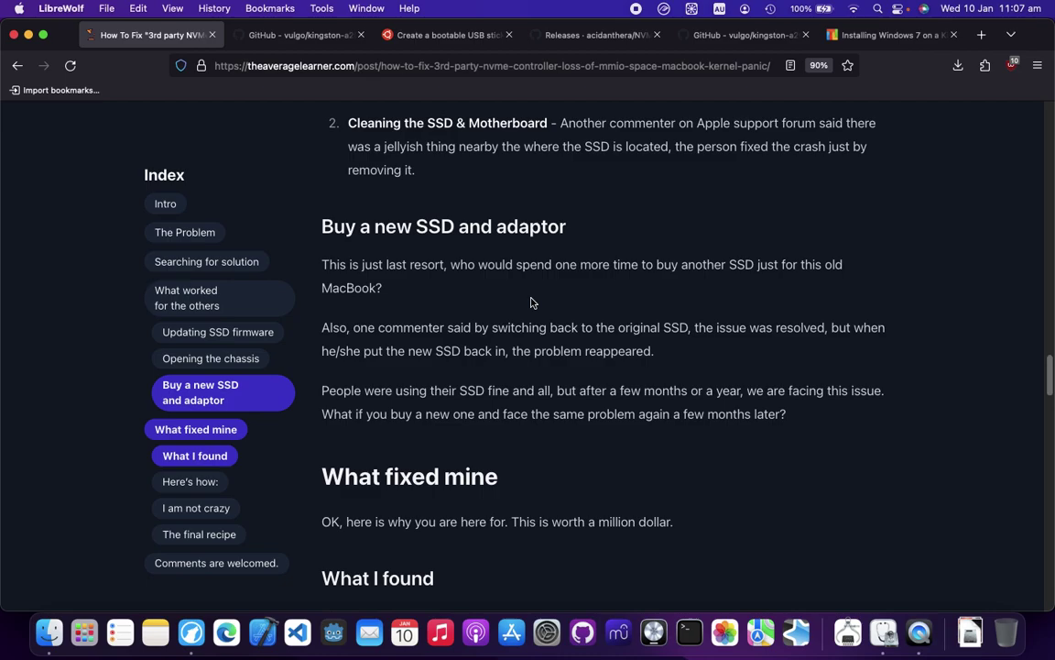
Step: Highlight the Buy a new SSD and adaptor section and read on past What I found
drag(956, 448, 406, 252)
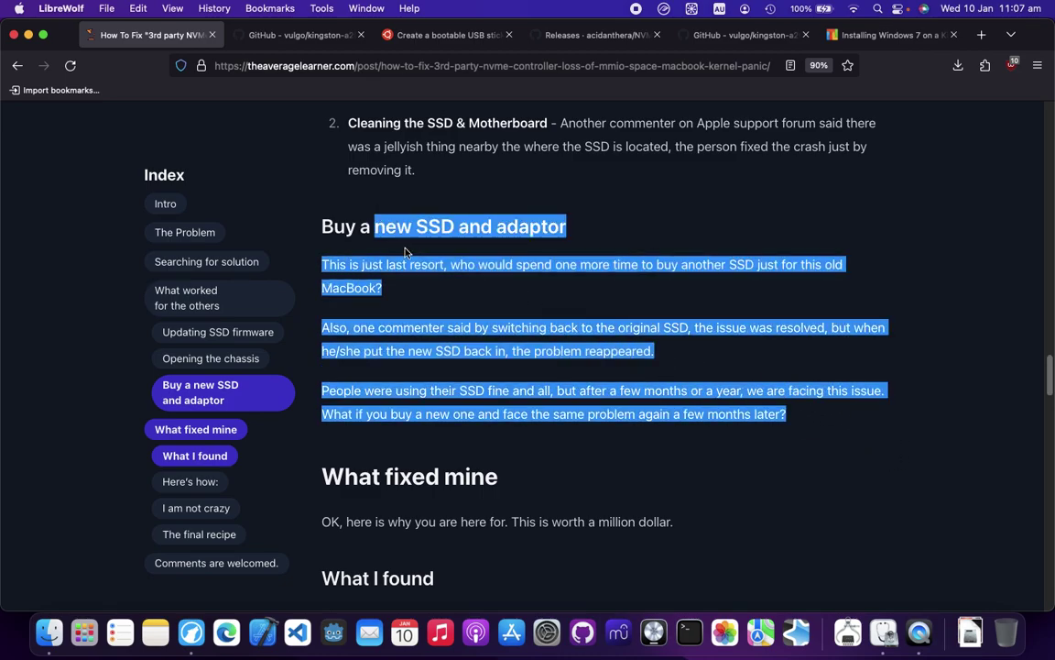
click(711, 383)
scroll(701, 382, down, 3)
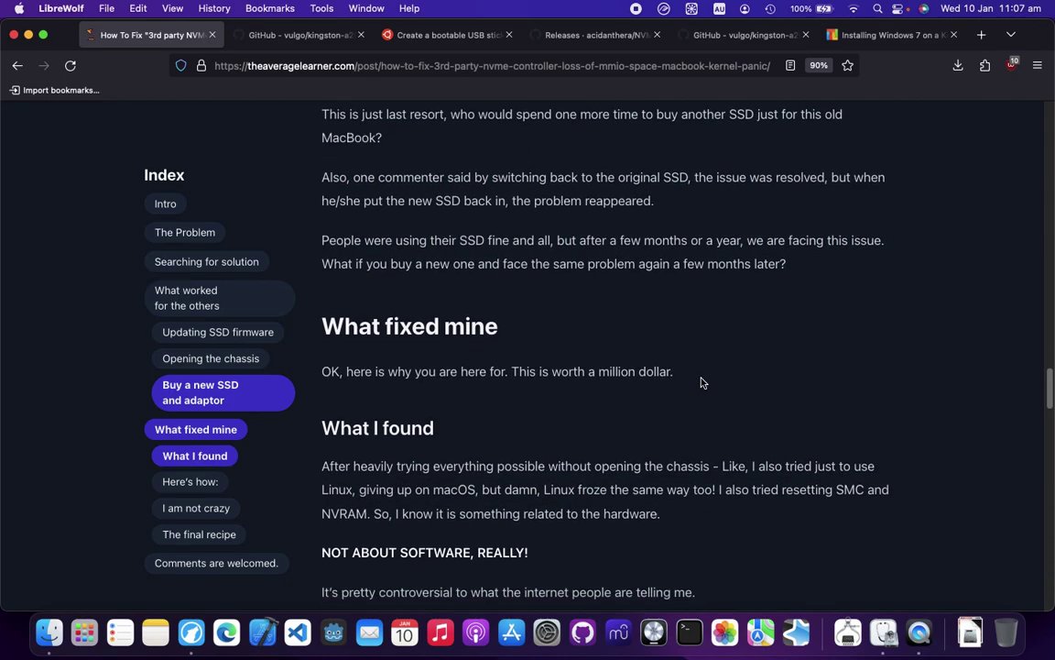
scroll(701, 379, down, 2)
scroll(703, 380, down, 2)
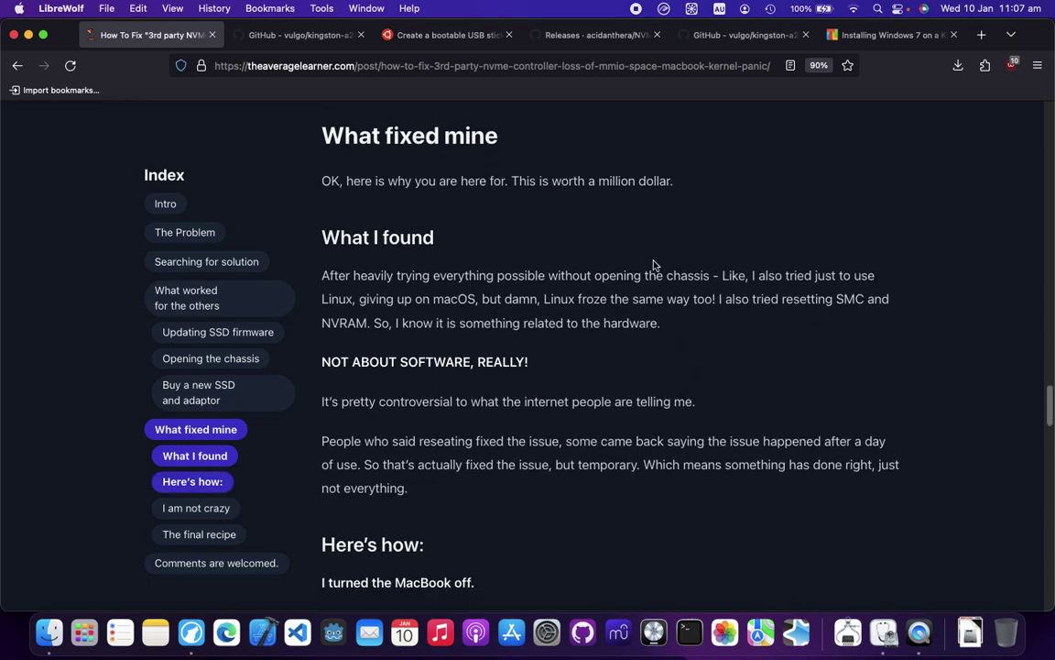
scroll(667, 238, up, 8)
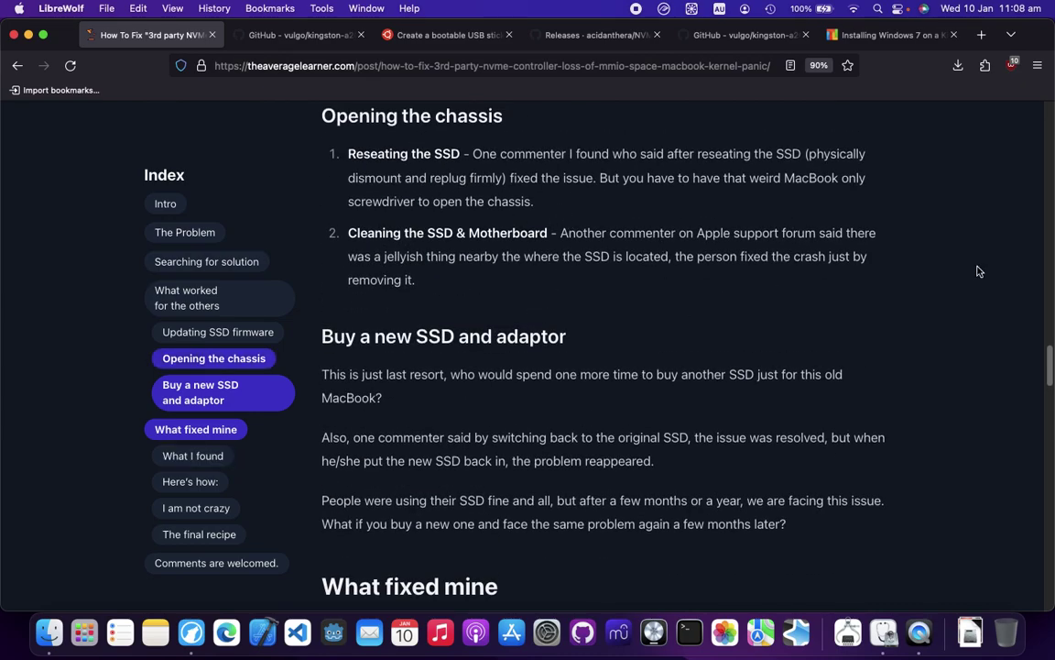
scroll(807, 327, down, 4)
scroll(807, 326, down, 5)
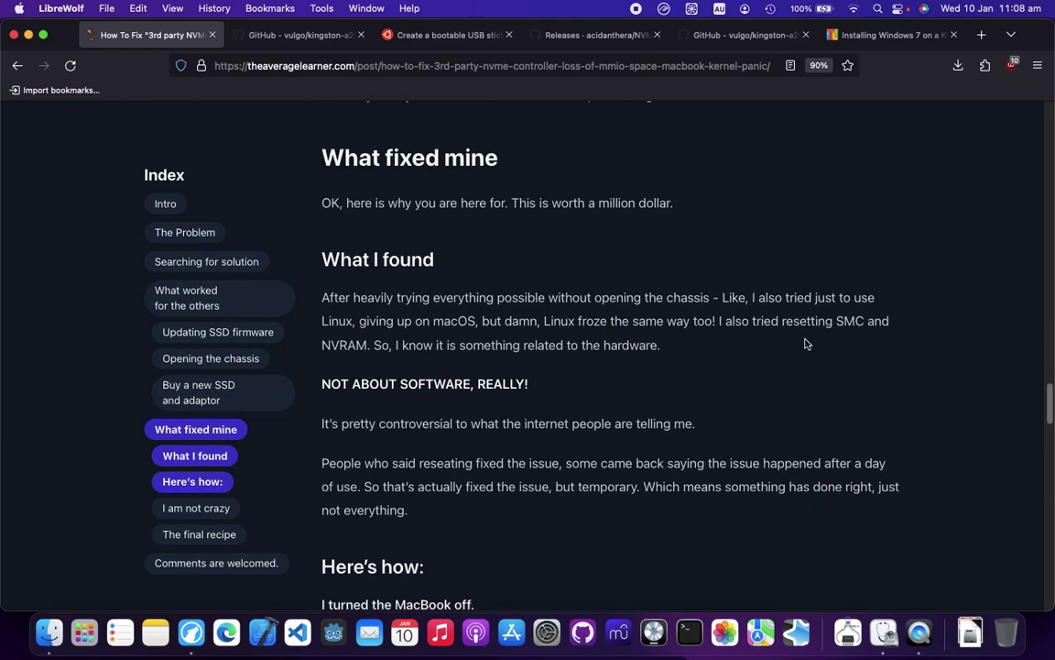
scroll(713, 323, down, 1)
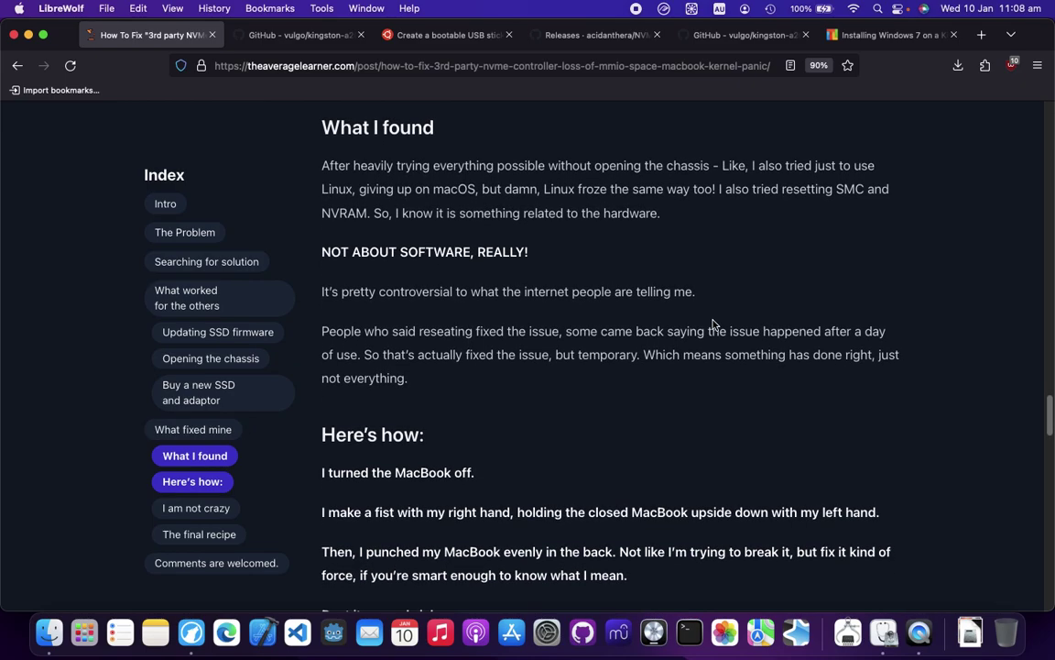
scroll(747, 312, down, 1)
scroll(750, 312, up, 1)
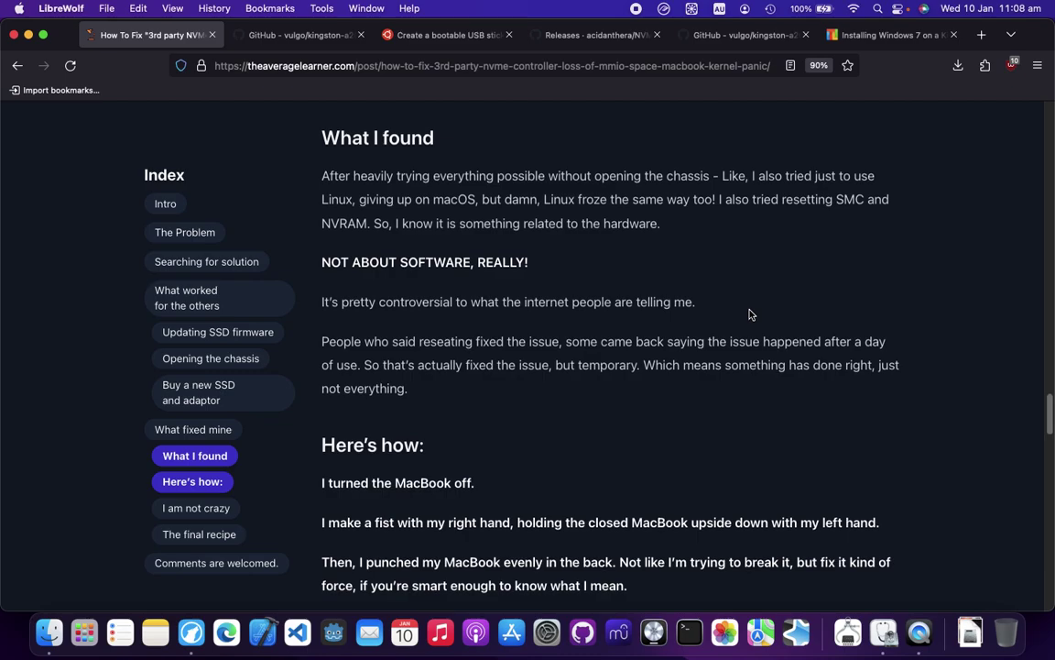
Step: Highlight the Here's how steps of the author's own fix
scroll(685, 352, down, 3)
scroll(685, 353, down, 2)
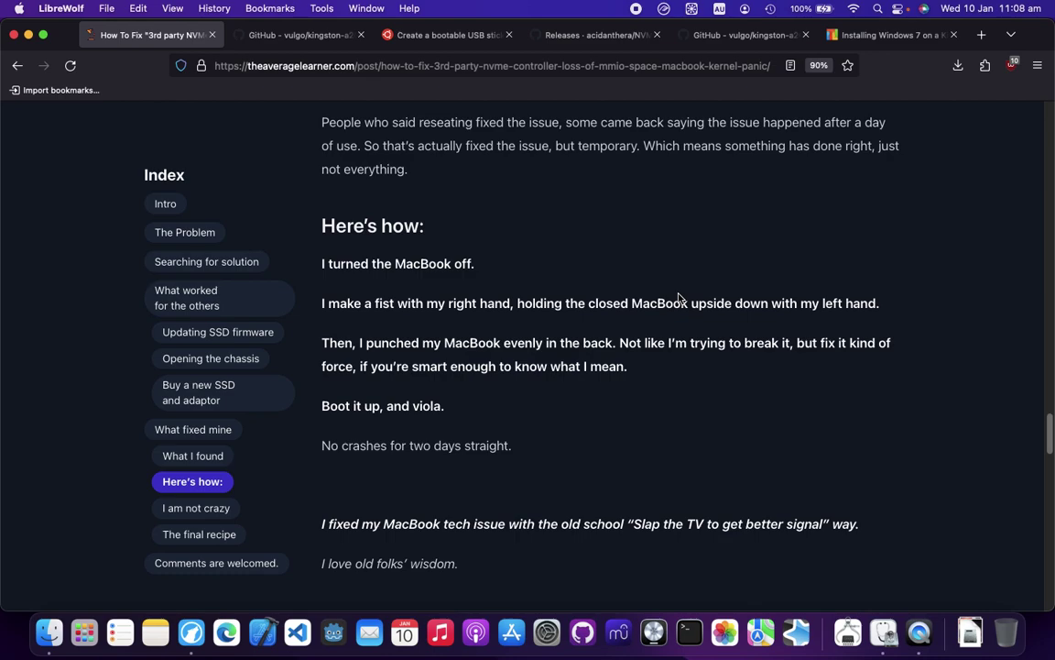
drag(316, 263, 568, 369)
click(638, 434)
Step: Read down through the final recipe and comments to the article's closing Apple-forum reference
scroll(632, 426, down, 3)
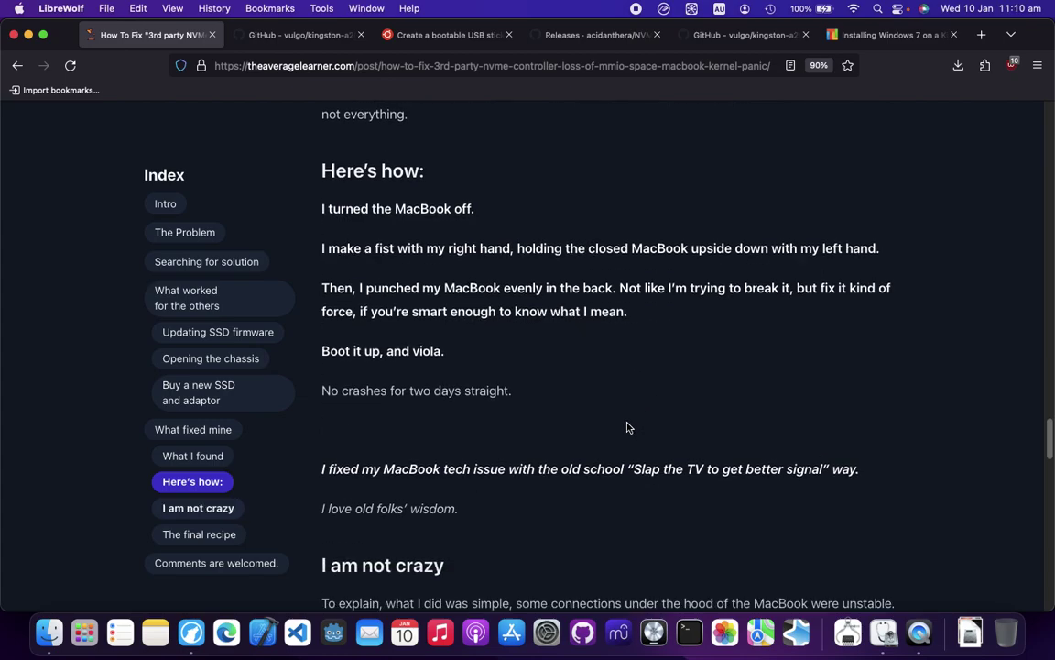
scroll(629, 422, down, 10)
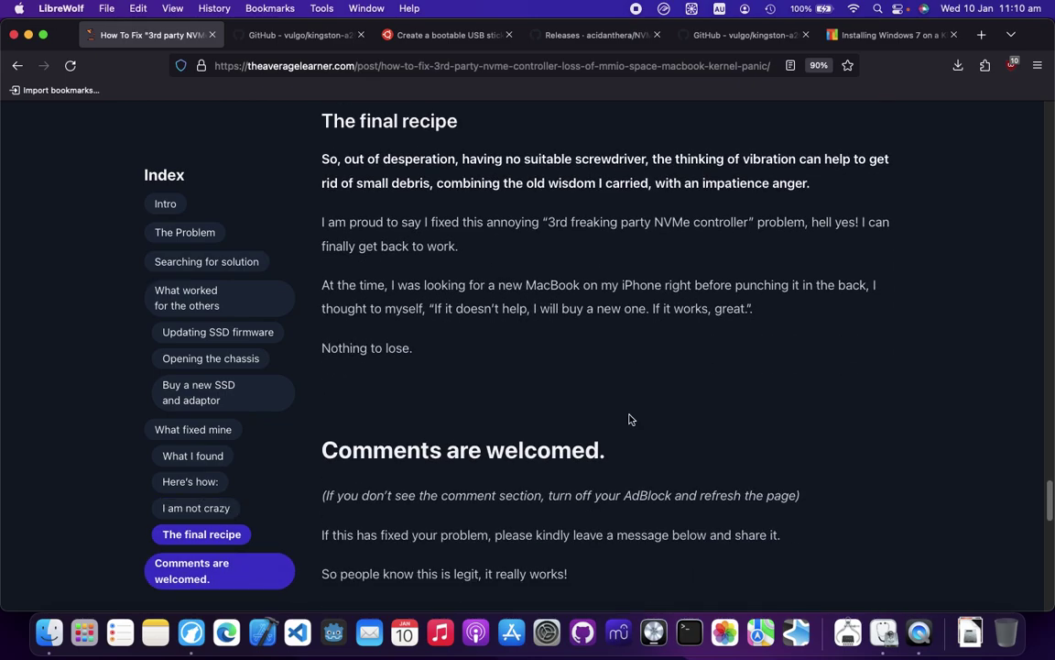
scroll(629, 418, up, 1)
scroll(632, 404, down, 7)
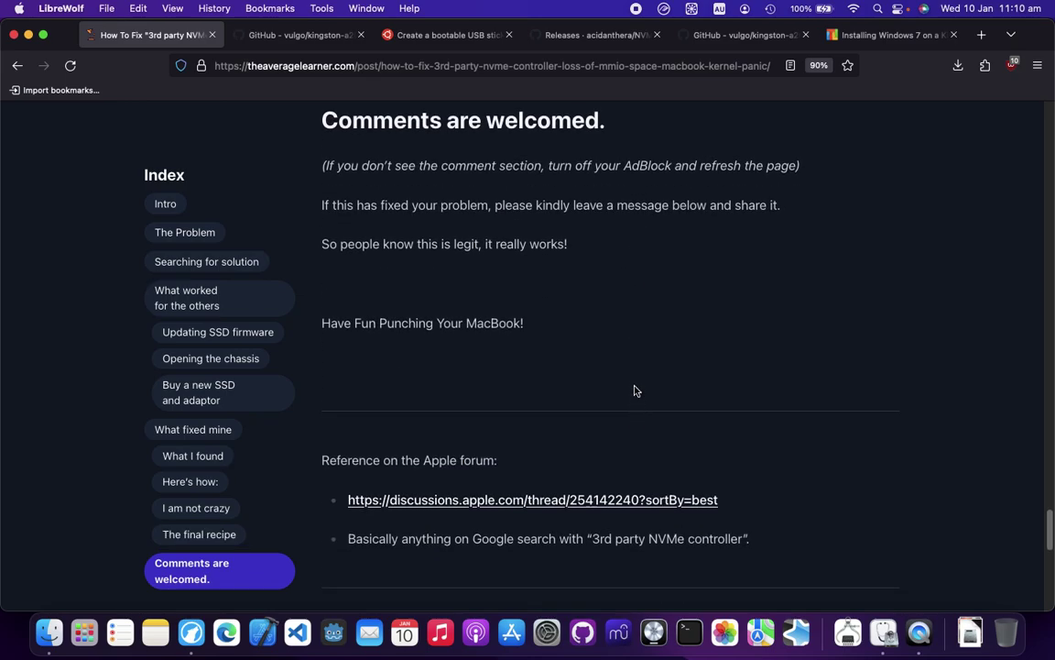
scroll(634, 389, up, 1)
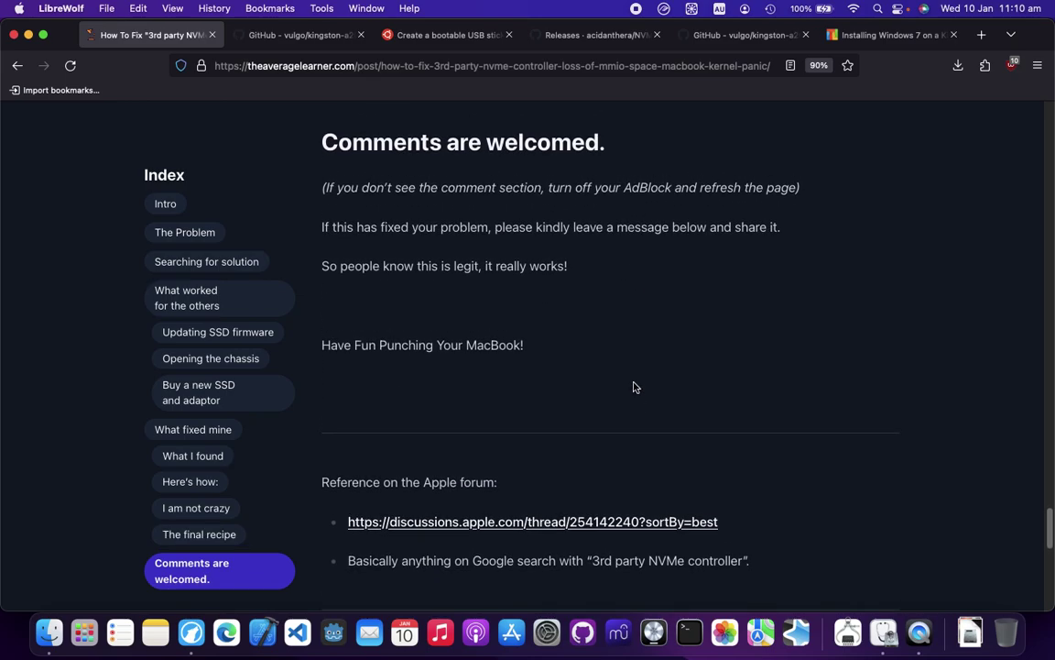
drag(1046, 518, 1042, 522)
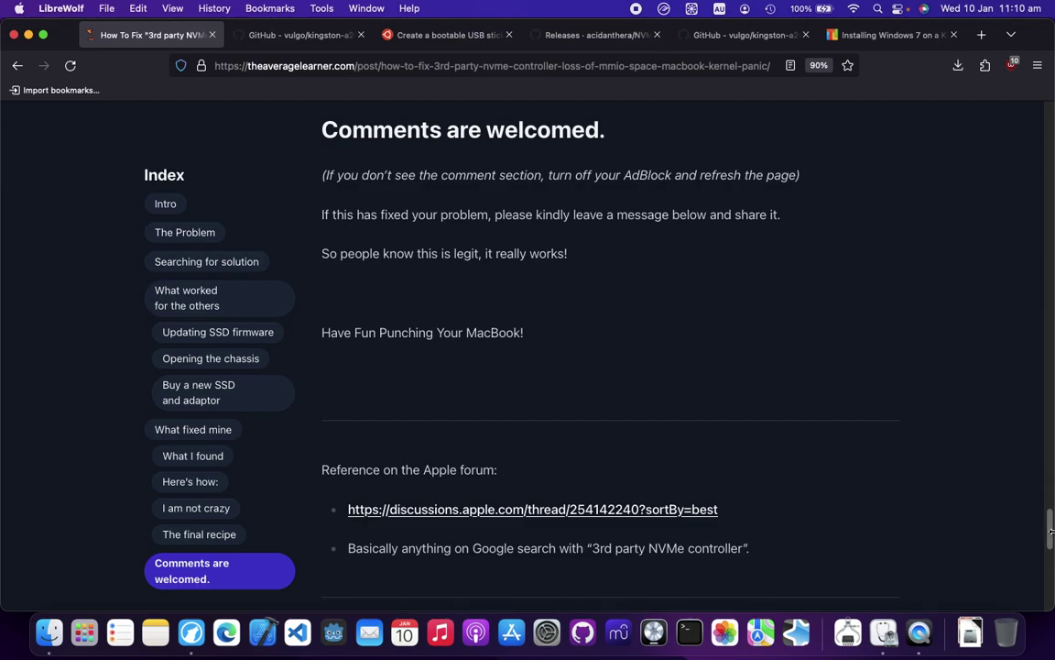
Step: Jump back to the article title, then down one screen to the 'Buy a new SSD and adaptor' section
click(1047, 158)
click(1045, 108)
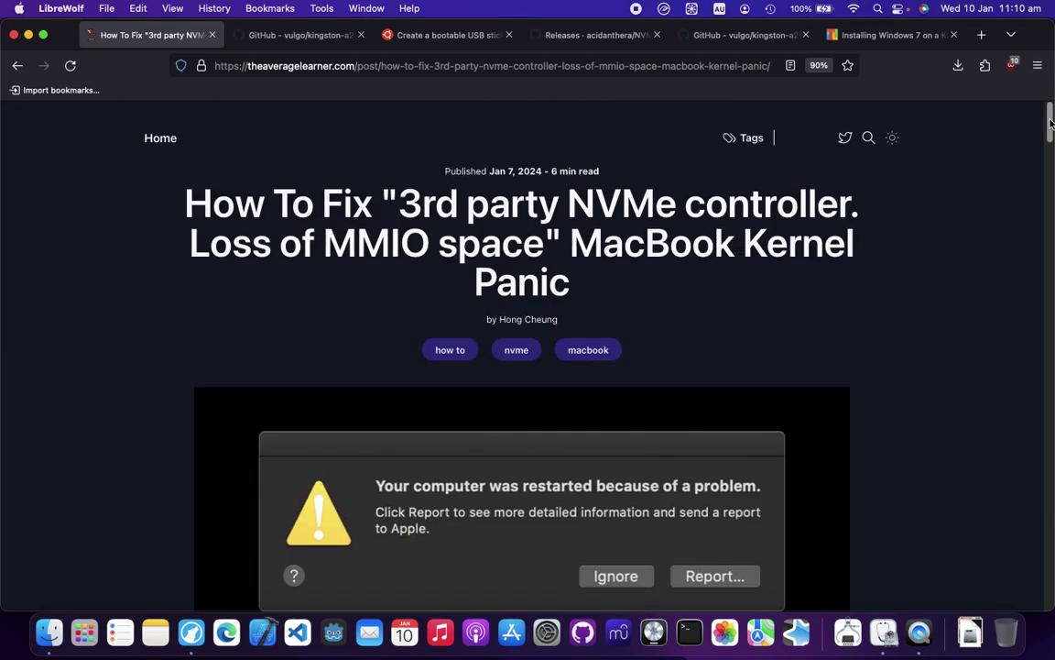
click(1047, 183)
drag(1047, 183, 1046, 371)
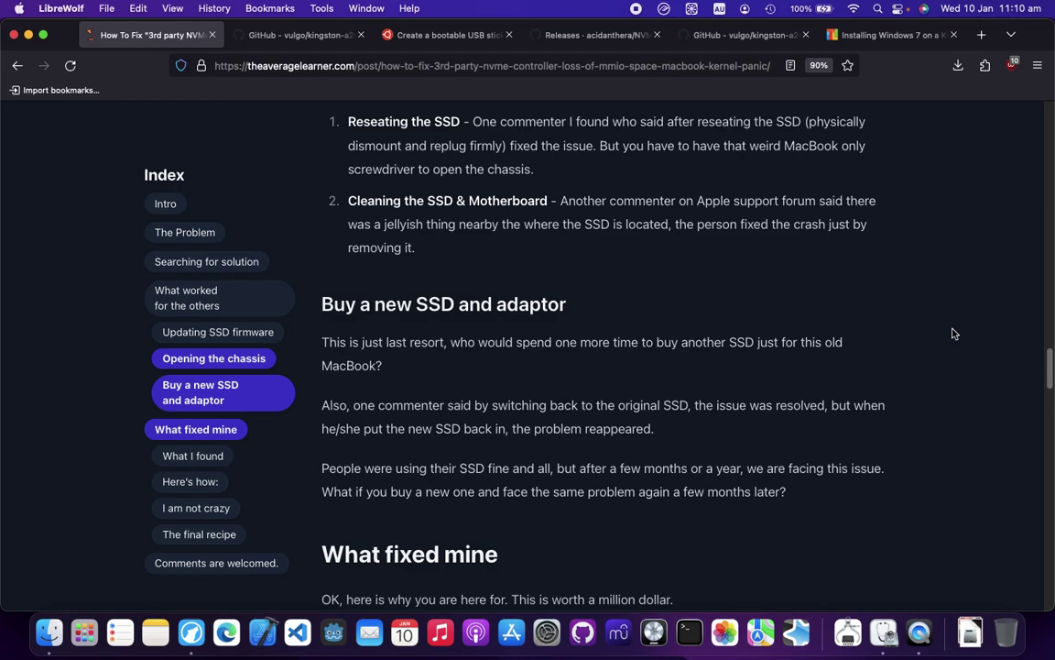
drag(1050, 366, 1049, 92)
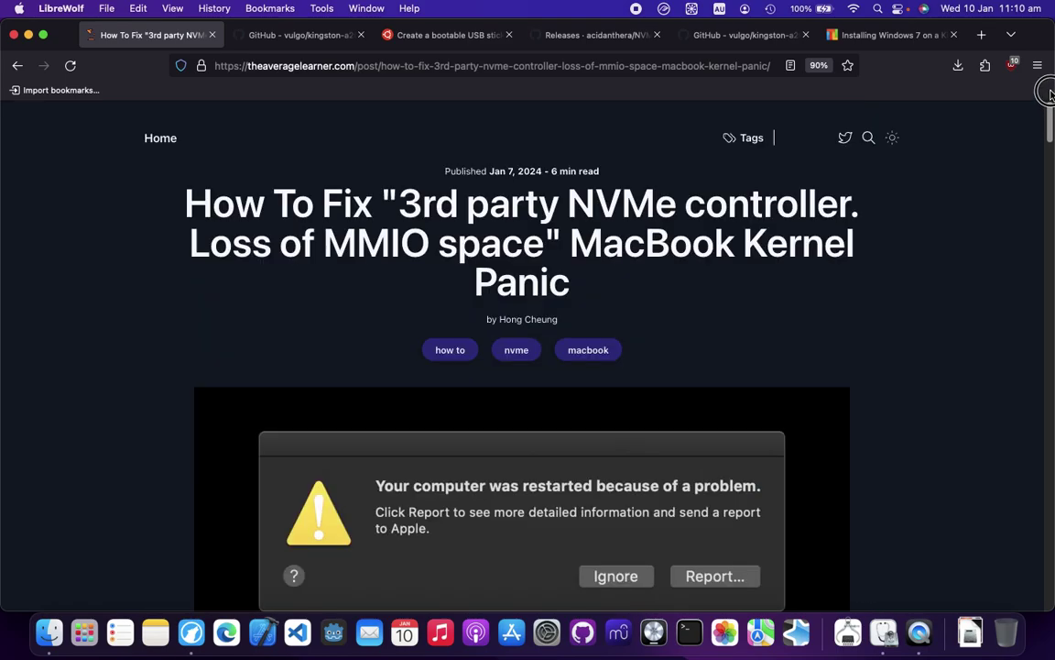